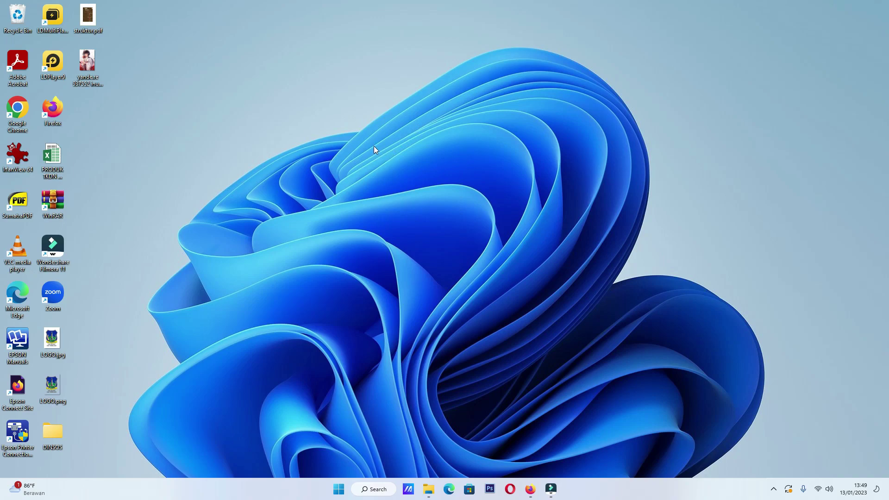
Launch LDPlayer9 from its desktop shortcut.
{"action": "left_click", "coordinate": [386, 123]}
{"action": "right_click", "coordinate": [60, 62]}
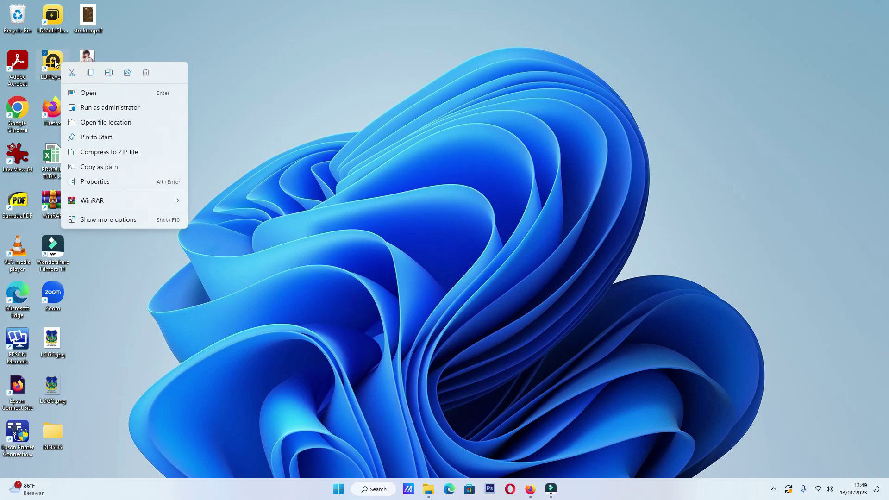
{"action": "key", "text": "Escape"}
{"action": "double_click", "coordinate": [55, 60]}
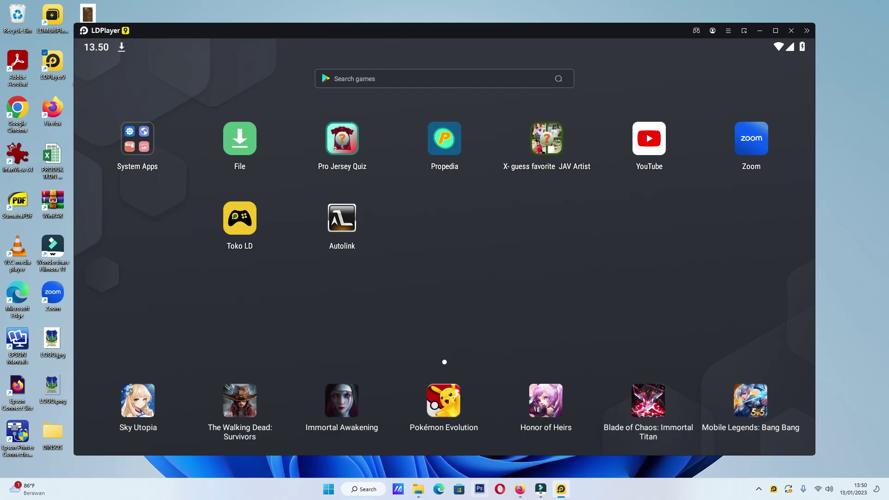
Switch to File Explorer and examine the Alight Motion Pro v4.4.2 APK and the MP3 files in Downloads.
{"action": "left_click", "coordinate": [419, 489]}
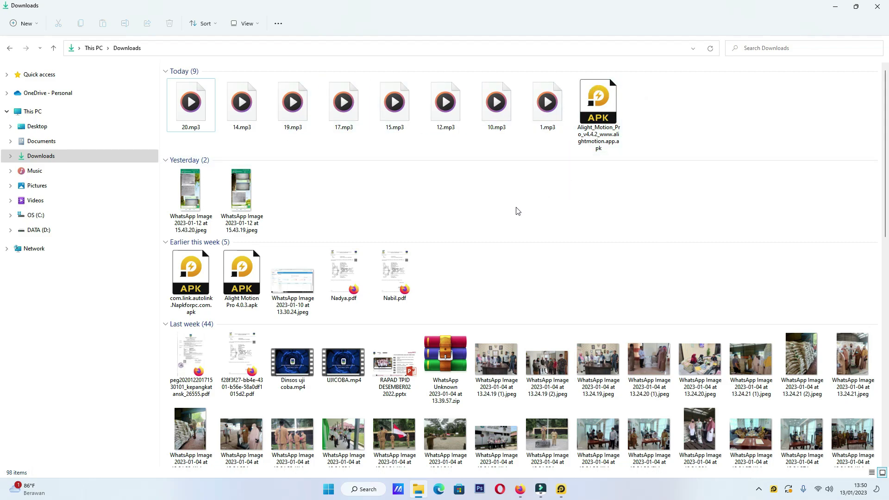
{"action": "double_click", "coordinate": [598, 107]}
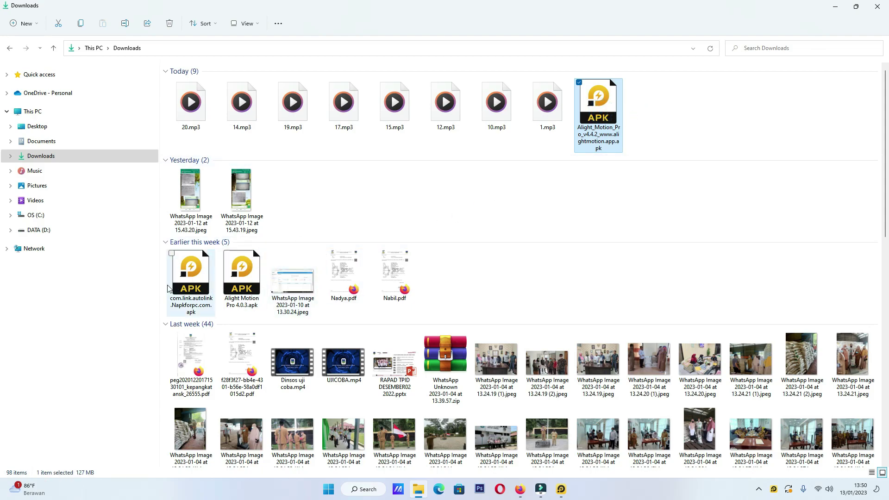
{"action": "left_click", "coordinate": [699, 125]}
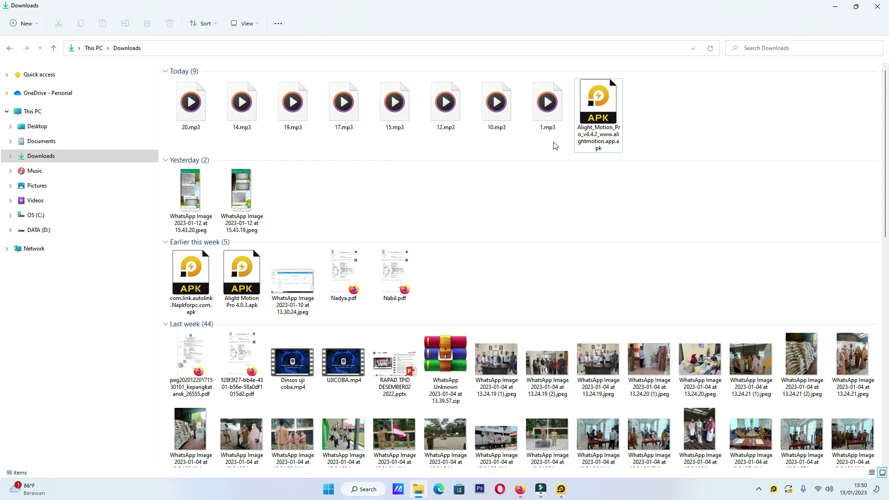
{"action": "left_click_drag", "start_coordinate": [552, 143], "coordinate": [266, 106]}
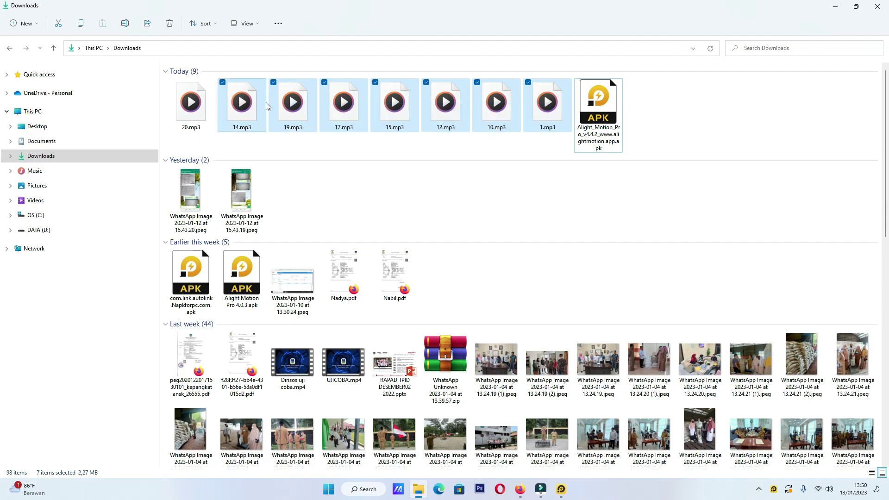
{"action": "left_click", "coordinate": [399, 151]}
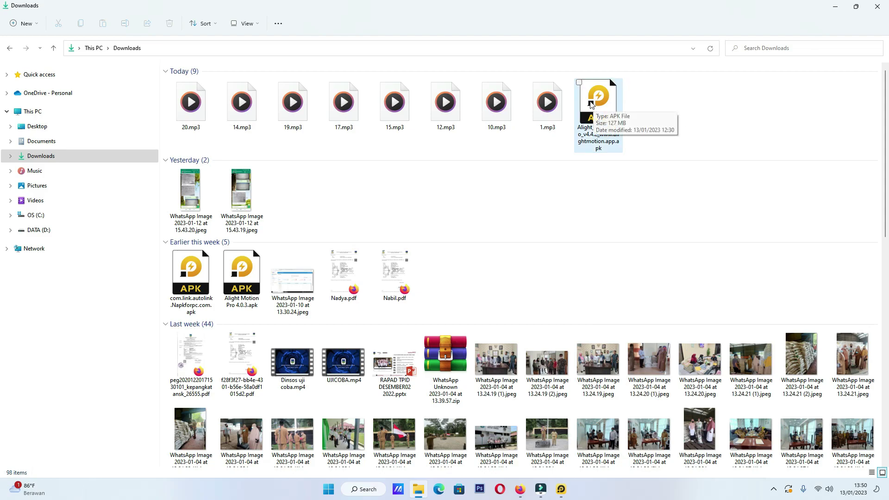
{"action": "double_click", "coordinate": [591, 104]}
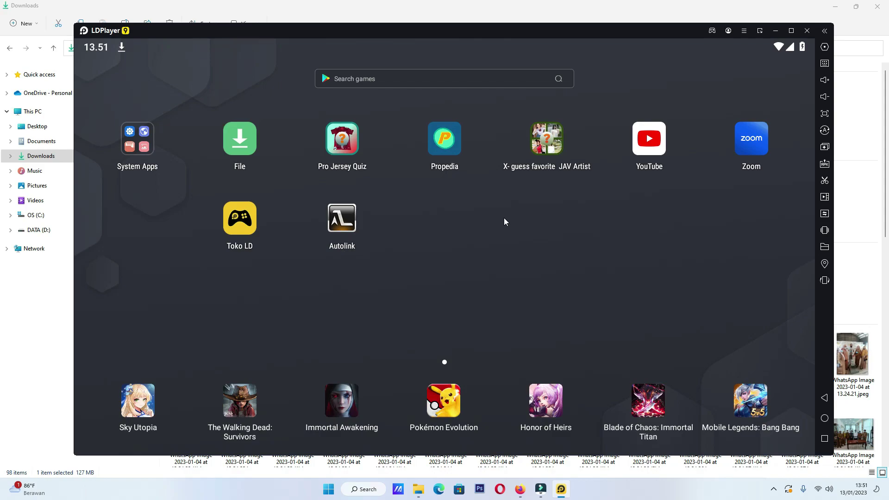
Install Alight_Motion_Pro_v4.4.2_www.alightmotion.app.apk from the Downloads folder into the LDPlayer emulator.
{"action": "left_click_drag", "start_coordinate": [504, 259], "coordinate": [576, 214]}
{"action": "left_click", "coordinate": [825, 164]}
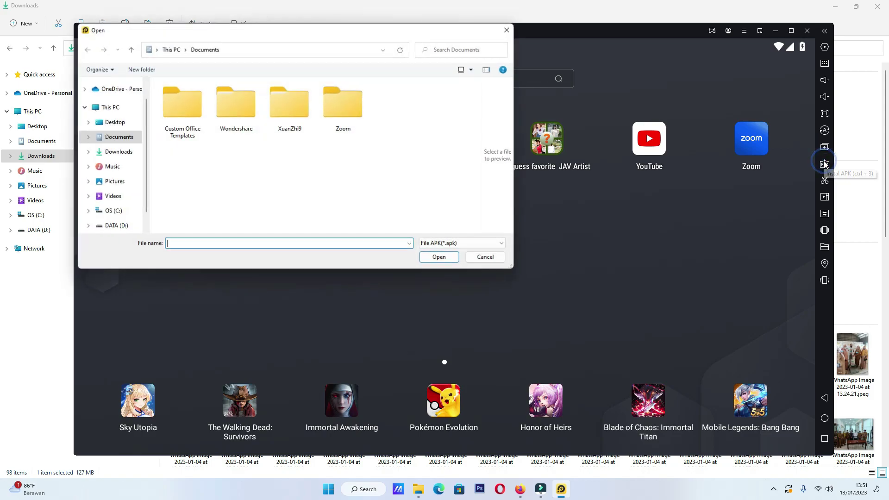
{"action": "left_click", "coordinate": [117, 151]}
{"action": "left_click_drag", "start_coordinate": [250, 34], "coordinate": [424, 117]}
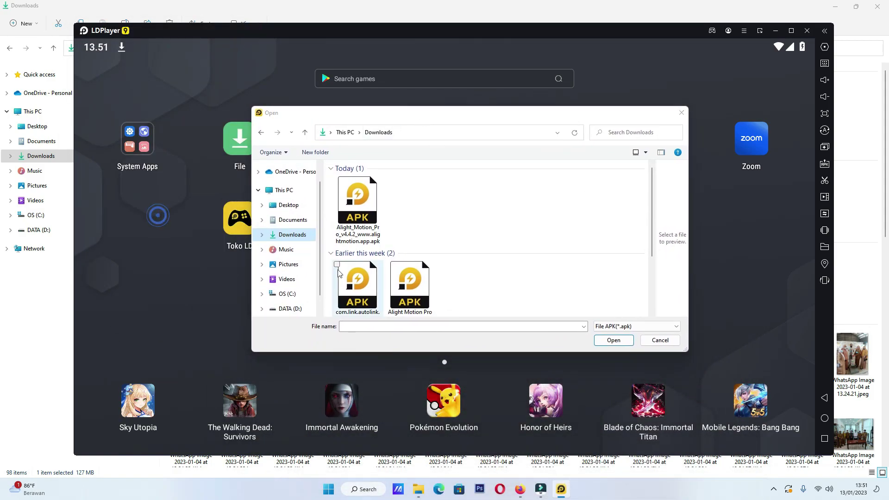
{"action": "left_click", "coordinate": [361, 216]}
{"action": "left_click", "coordinate": [607, 340]}
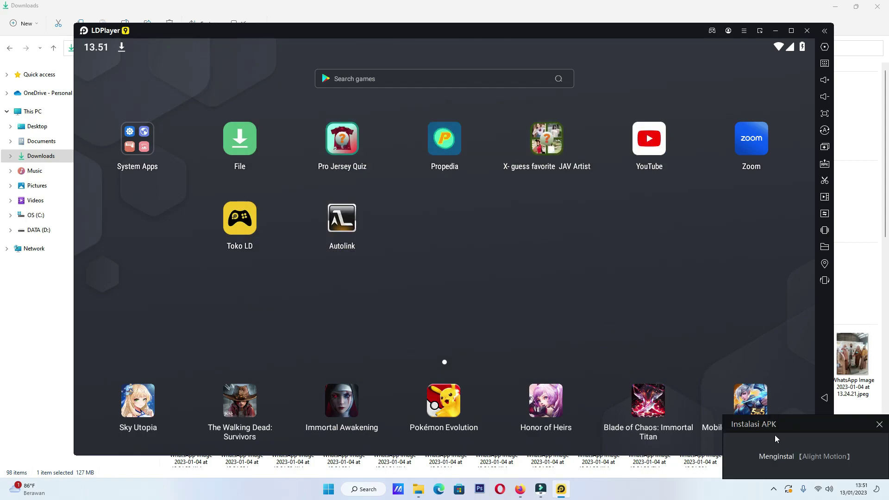
{"action": "left_click", "coordinate": [505, 220]}
{"action": "left_click", "coordinate": [545, 245]}
{"action": "left_click", "coordinate": [674, 259]}
{"action": "left_click", "coordinate": [181, 245]}
{"action": "left_click", "coordinate": [548, 233]}
{"action": "left_click", "coordinate": [546, 266]}
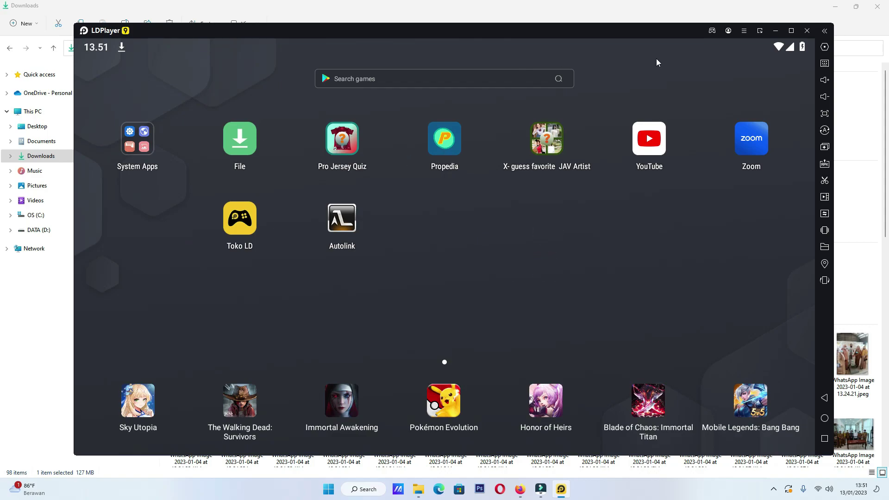
Restart the emulator.
{"action": "left_click", "coordinate": [807, 31]}
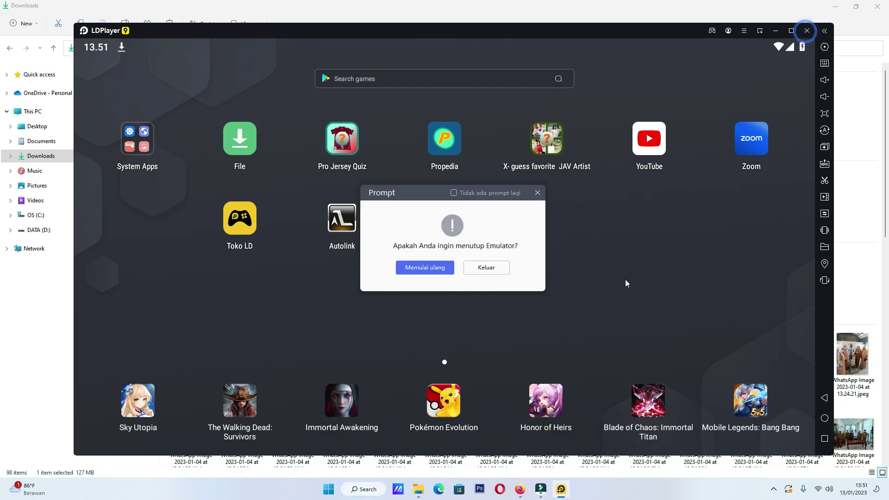
{"action": "left_click", "coordinate": [402, 271]}
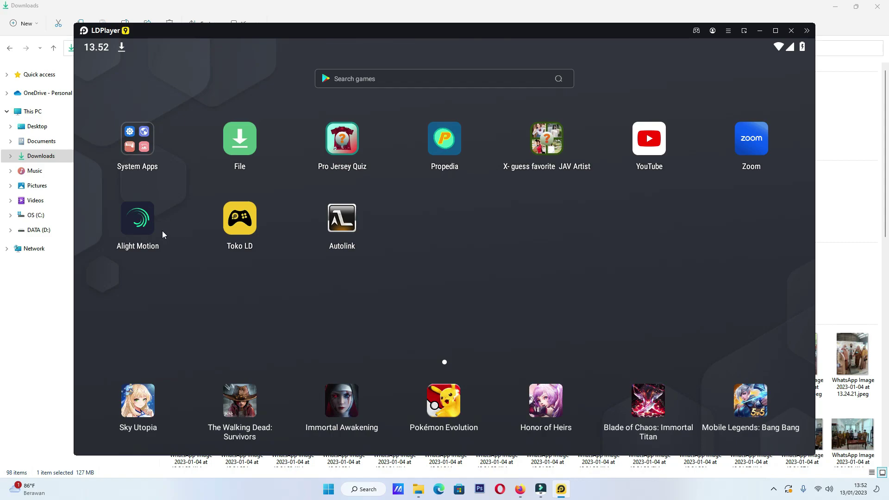
Switch to File Explorer and move today's eight MP3 files from Downloads to Documents.
{"action": "left_click", "coordinate": [618, 5]}
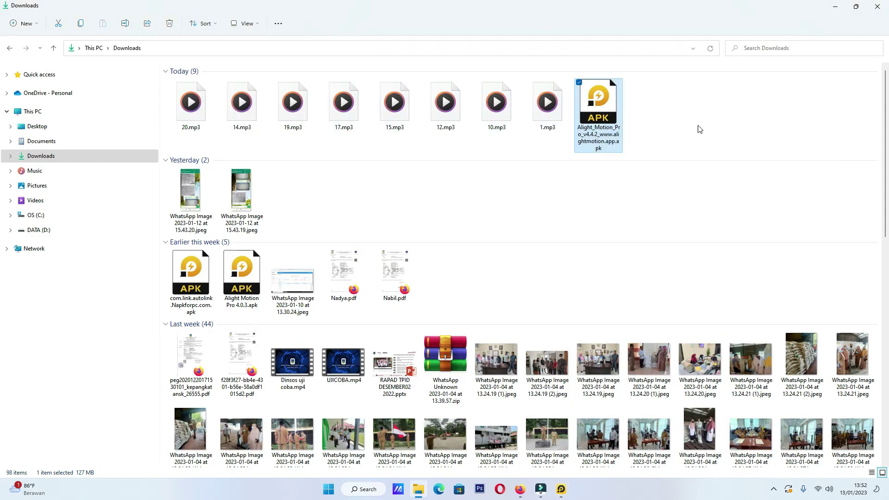
{"action": "left_click_drag", "start_coordinate": [554, 139], "coordinate": [201, 92]}
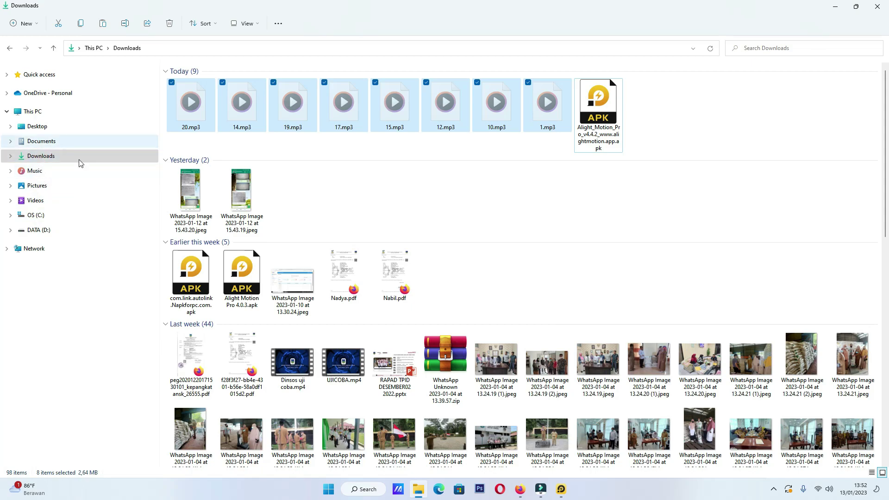
{"action": "left_click", "coordinate": [42, 142]}
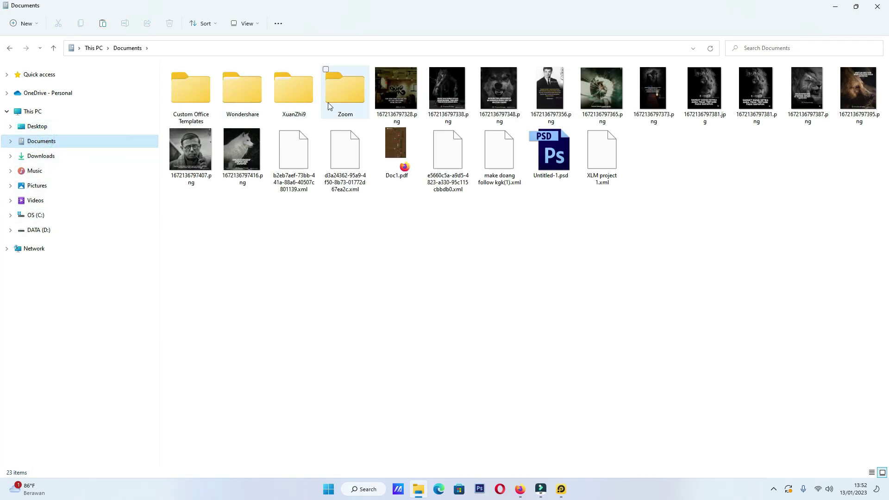
{"action": "left_click", "coordinate": [448, 296]}
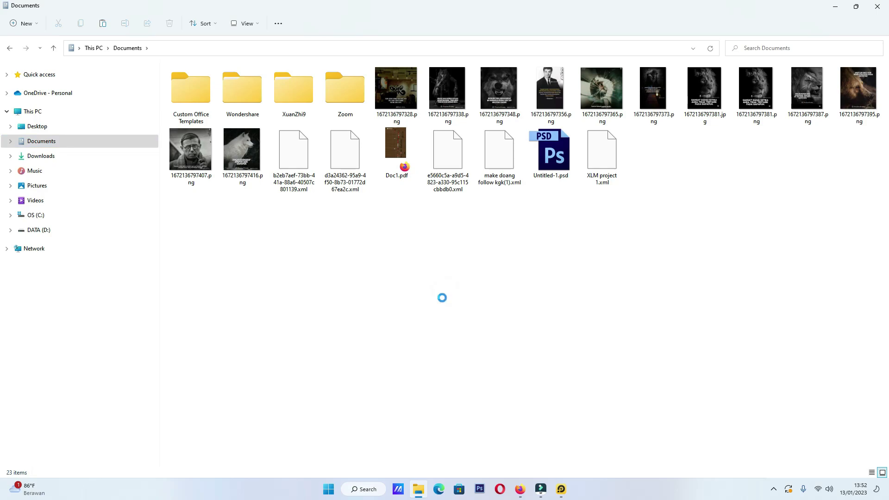
{"action": "left_click", "coordinate": [543, 323]}
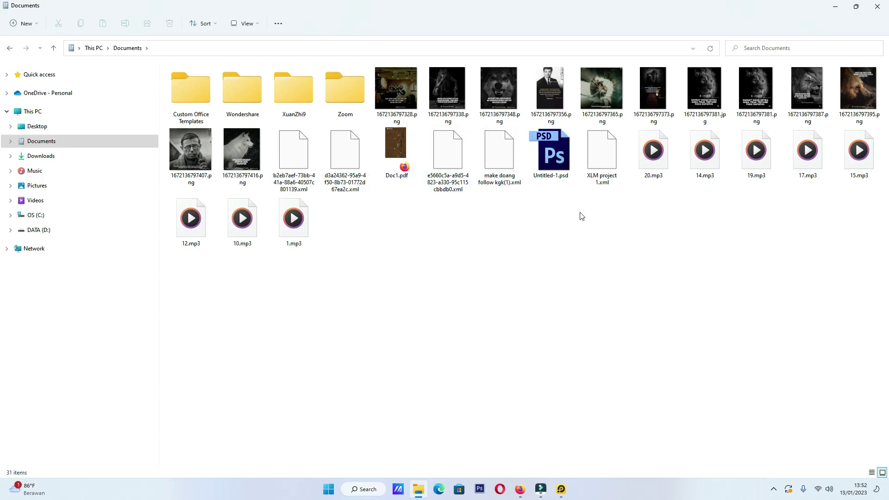
Copy all the image, XML and MP3 files in Documents, leaving out the folders, Doc1.pdf and Untitled-1.psd.
{"action": "left_click", "coordinate": [397, 79]}
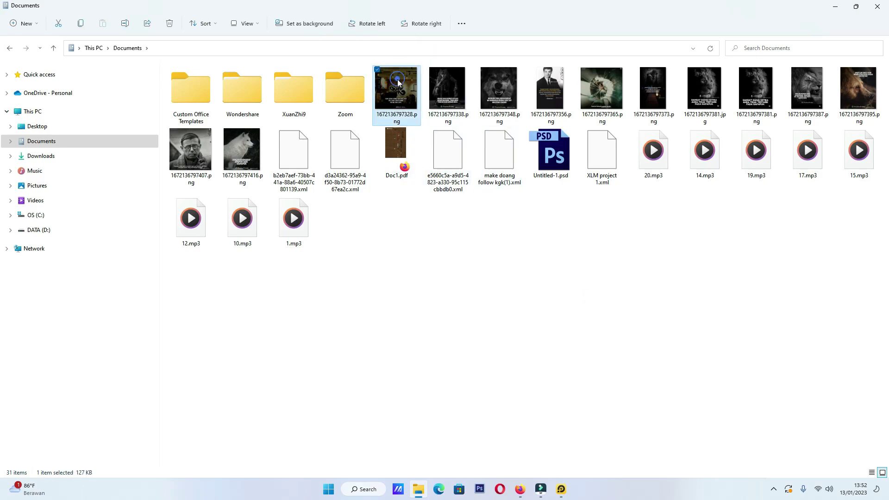
{"action": "left_click", "coordinate": [850, 88], "text": "shift"}
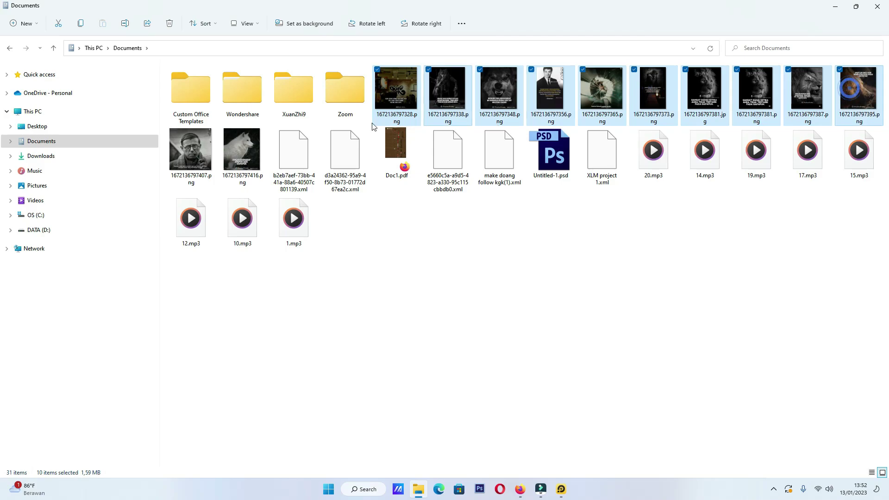
{"action": "left_click", "coordinate": [191, 148], "text": "ctrl"}
{"action": "left_click", "coordinate": [237, 148], "text": "ctrl"}
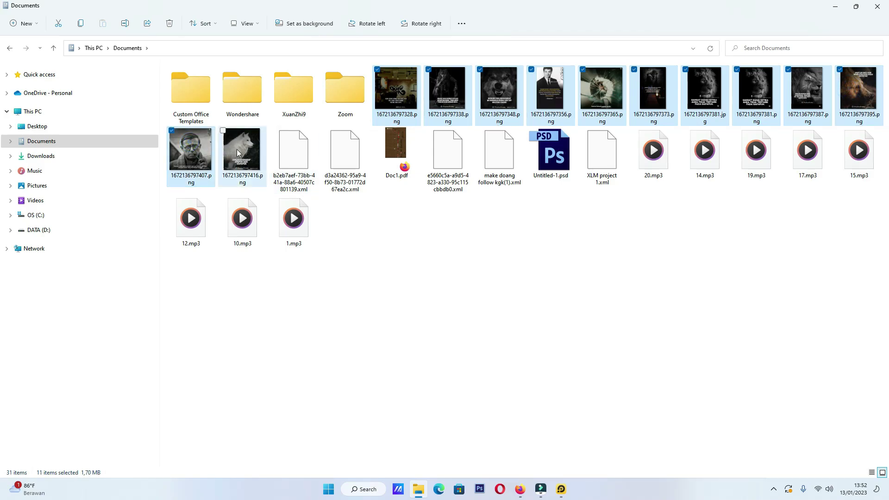
{"action": "left_click", "coordinate": [294, 153], "text": "ctrl"}
{"action": "left_click", "coordinate": [345, 153], "text": "ctrl"}
{"action": "left_click", "coordinate": [442, 171], "text": "ctrl"}
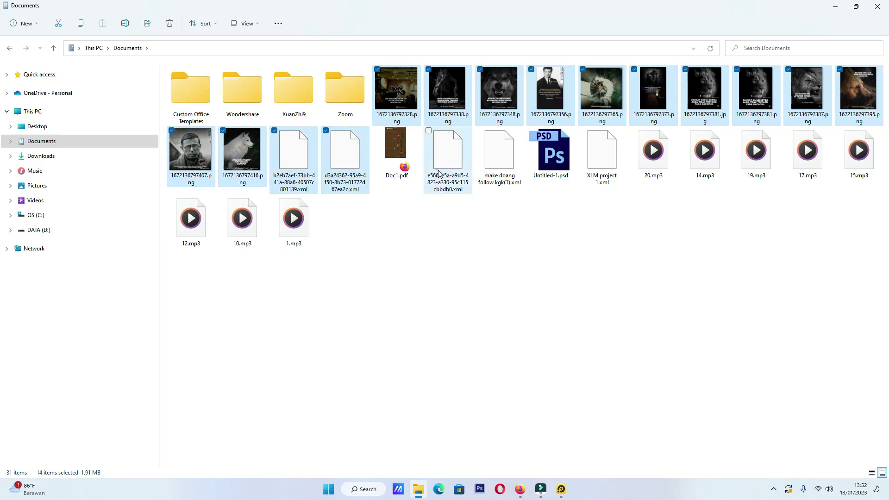
{"action": "left_click", "coordinate": [586, 167], "text": "ctrl"}
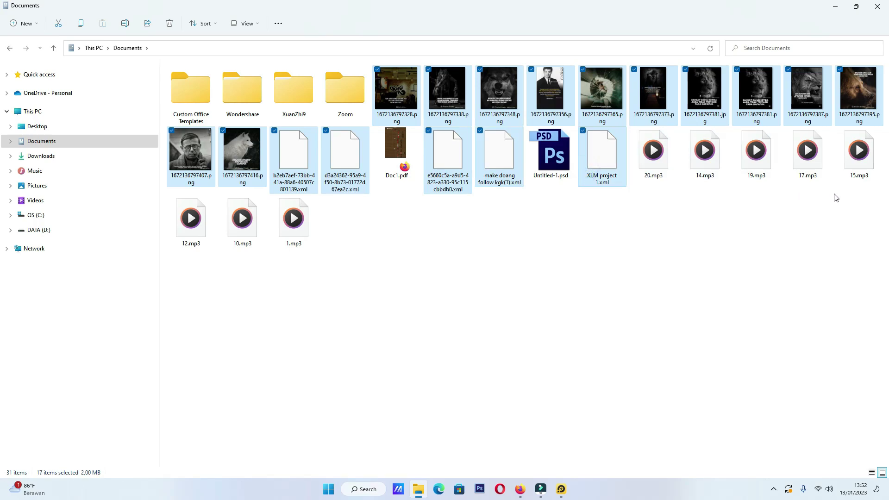
{"action": "left_click", "coordinate": [647, 165], "text": "ctrl"}
{"action": "left_click", "coordinate": [699, 160], "text": "ctrl"}
{"action": "left_click", "coordinate": [750, 160], "text": "ctrl"}
{"action": "left_click", "coordinate": [797, 161], "text": "ctrl"}
{"action": "left_click", "coordinate": [851, 159], "text": "ctrl"}
{"action": "left_click", "coordinate": [191, 224], "text": "ctrl"}
{"action": "left_click", "coordinate": [242, 225], "text": "ctrl"}
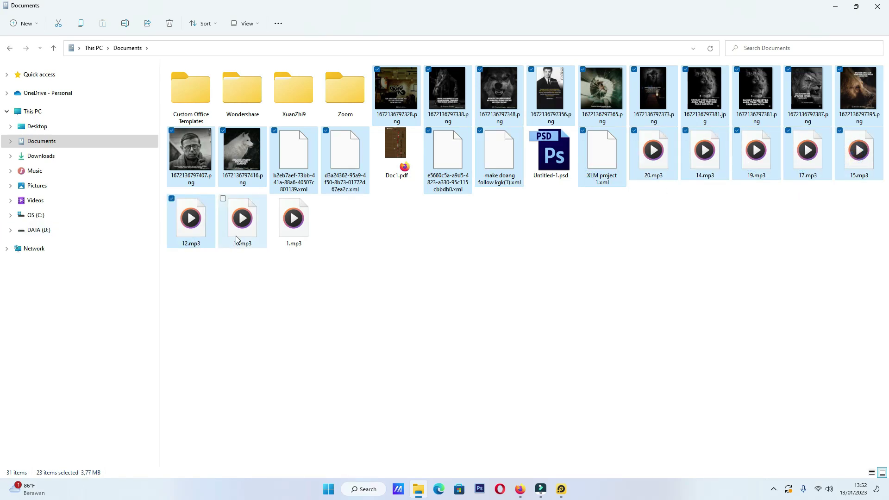
{"action": "left_click", "coordinate": [296, 240], "text": "ctrl"}
{"action": "key", "text": "ctrl+x"}
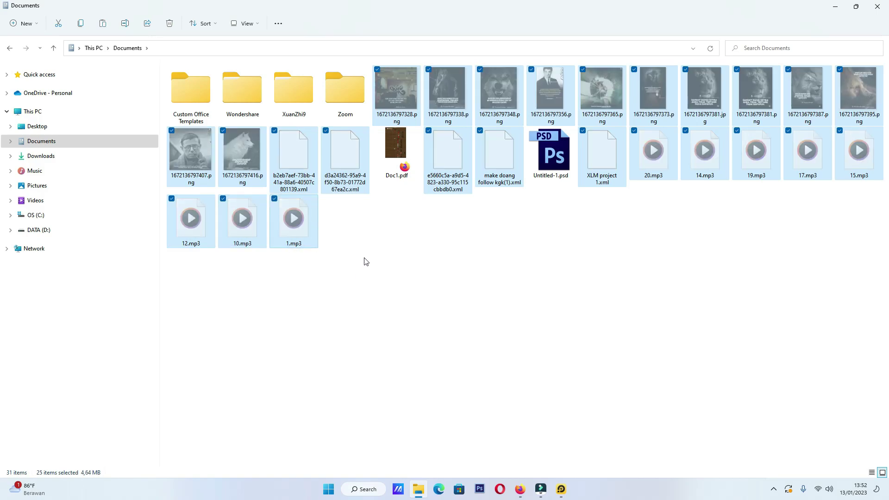
{"action": "key", "text": "ctrl+c"}
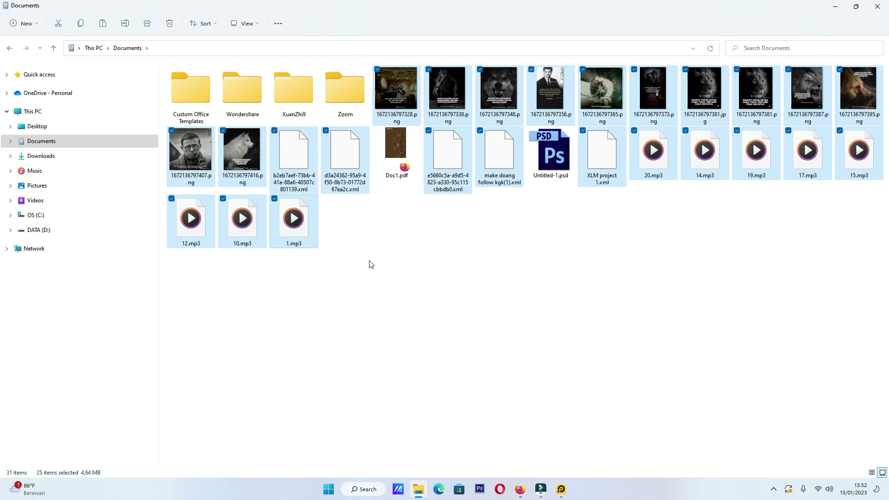
{"action": "left_click", "coordinate": [403, 237]}
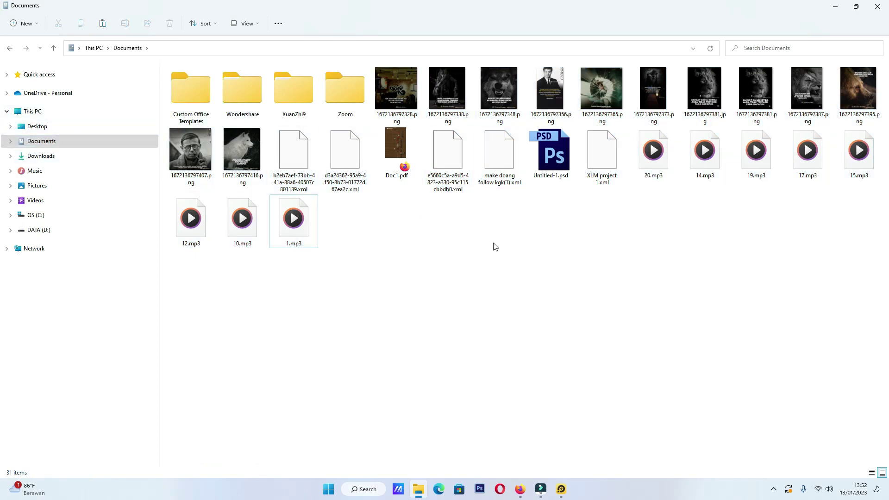
Examine the Pictures and Applications subfolders of the XuanZhi9 folder in Documents.
{"action": "double_click", "coordinate": [293, 85]}
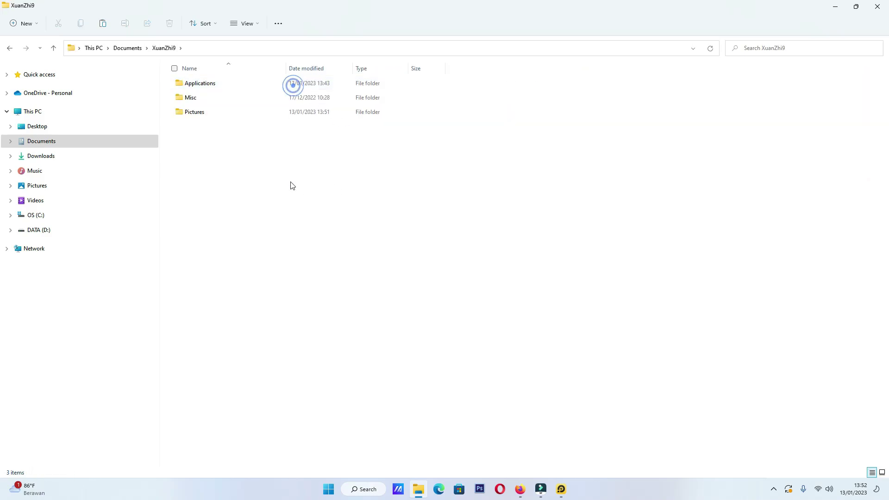
{"action": "left_click", "coordinate": [198, 113]}
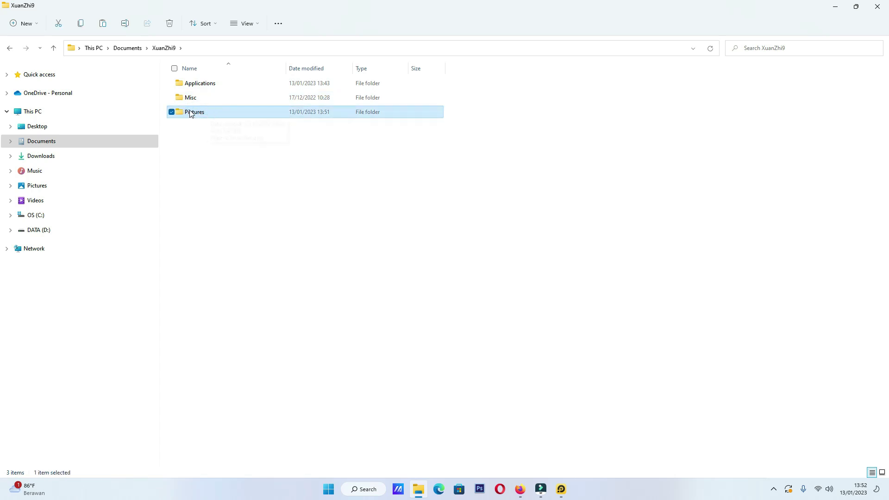
{"action": "left_click", "coordinate": [239, 186]}
{"action": "double_click", "coordinate": [203, 114]}
{"action": "left_click", "coordinate": [327, 161]}
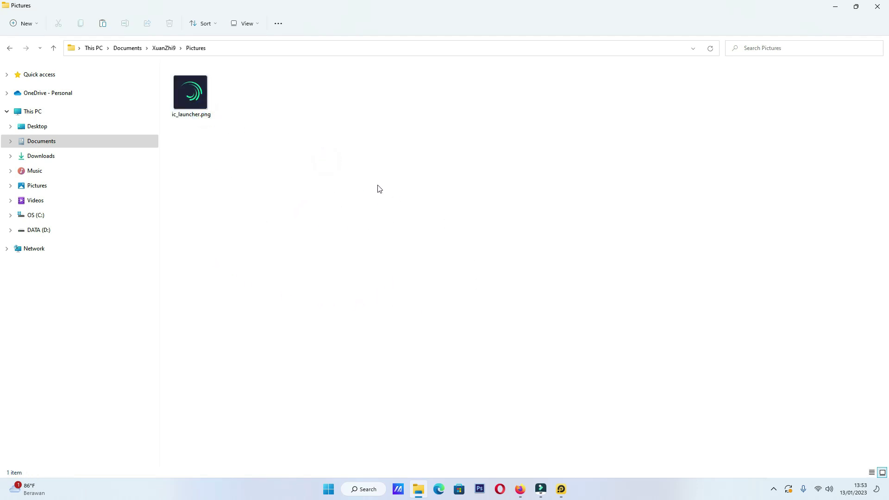
{"action": "left_click", "coordinate": [53, 47]}
{"action": "left_click", "coordinate": [190, 87]}
{"action": "double_click", "coordinate": [189, 87]}
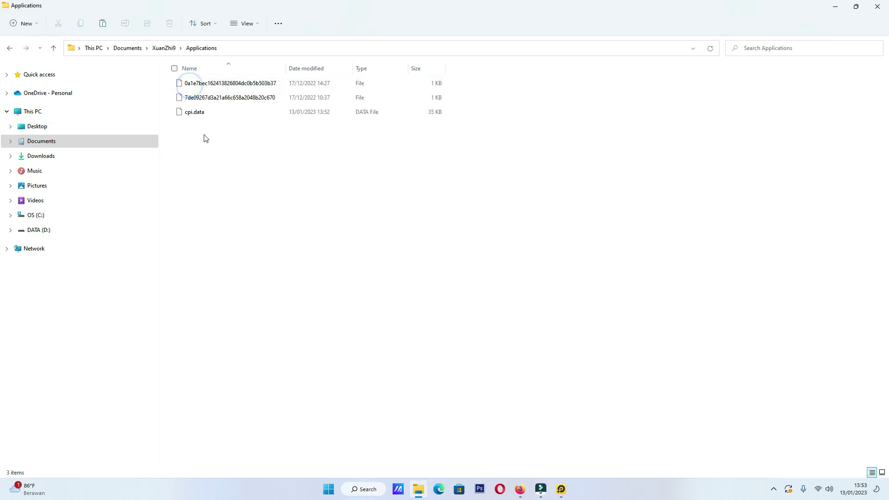
{"action": "left_click", "coordinate": [54, 48]}
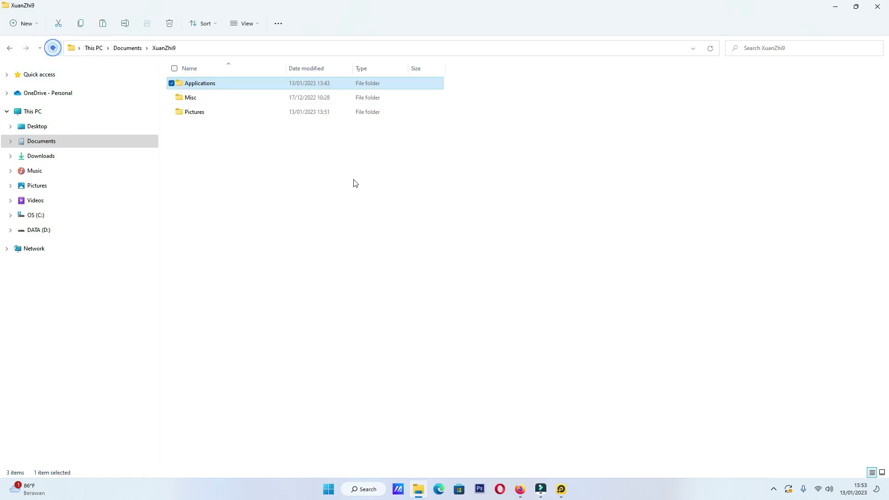
Paste the copied images, XML files and MP3s into the Pictures subfolder of XuanZhi9.
{"action": "double_click", "coordinate": [195, 112]}
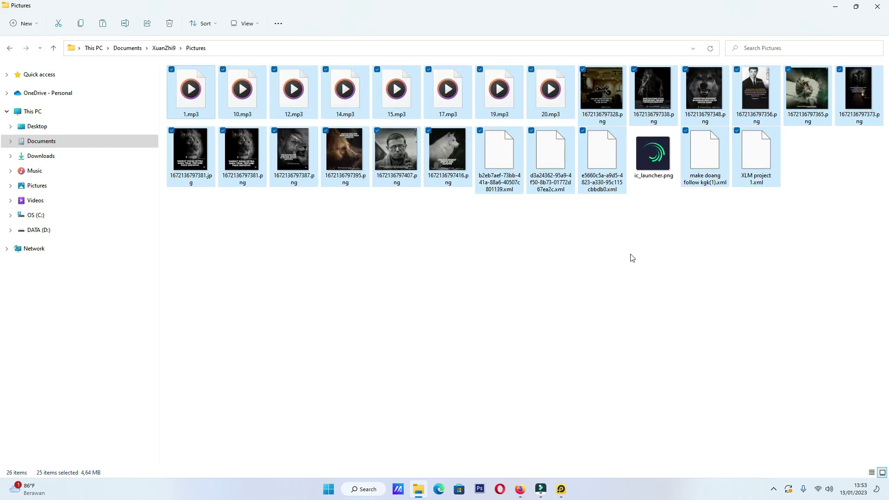
{"action": "left_click", "coordinate": [481, 275]}
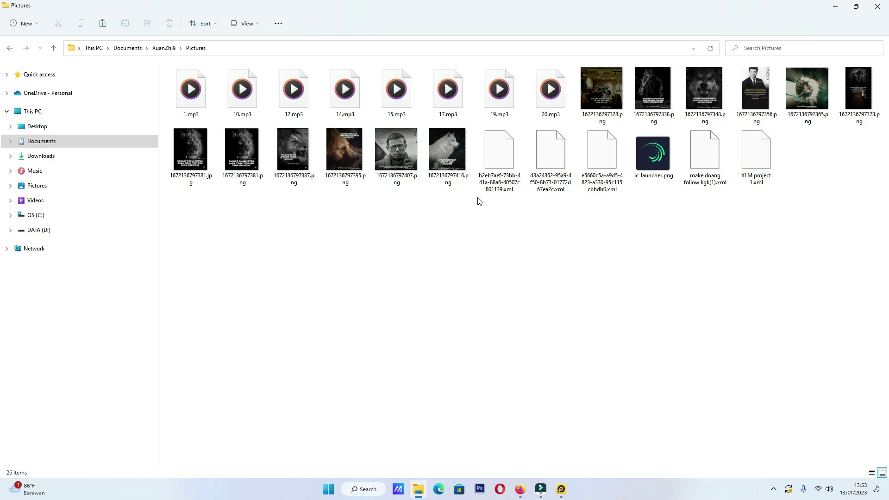
Close the File Explorer window, launch Alight Motion in LDPlayer and go through its introduction pages to the home screen.
{"action": "left_click", "coordinate": [882, 7]}
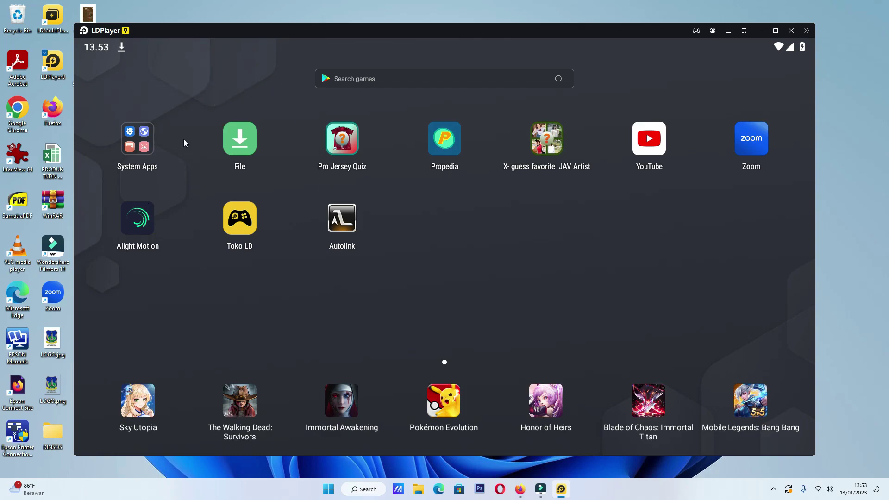
{"action": "left_click", "coordinate": [144, 229]}
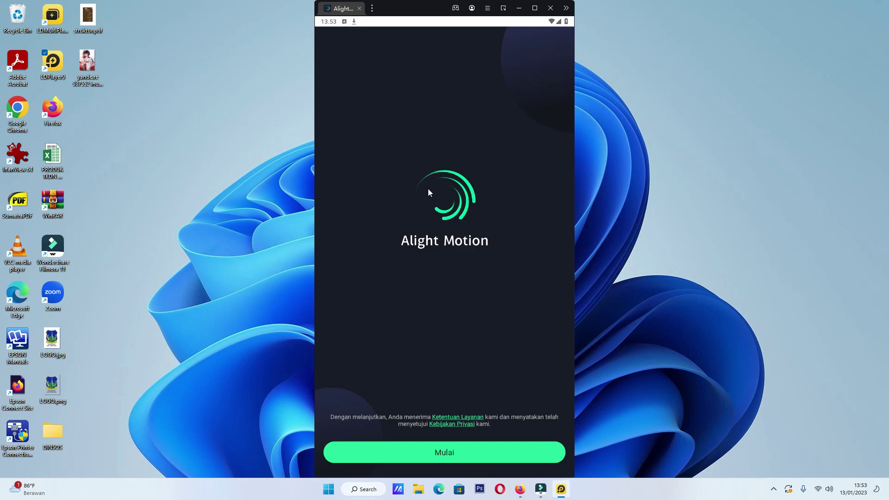
{"action": "left_click", "coordinate": [449, 457]}
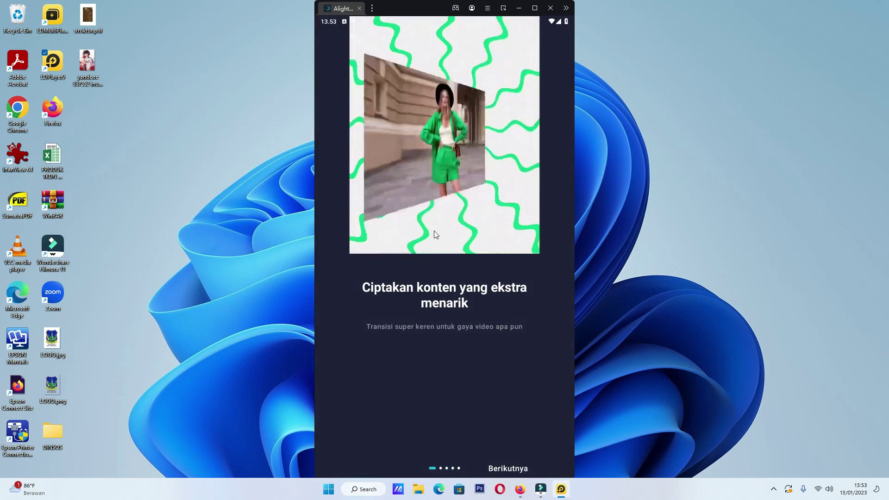
{"action": "left_click", "coordinate": [506, 469]}
{"action": "left_click", "coordinate": [507, 469]}
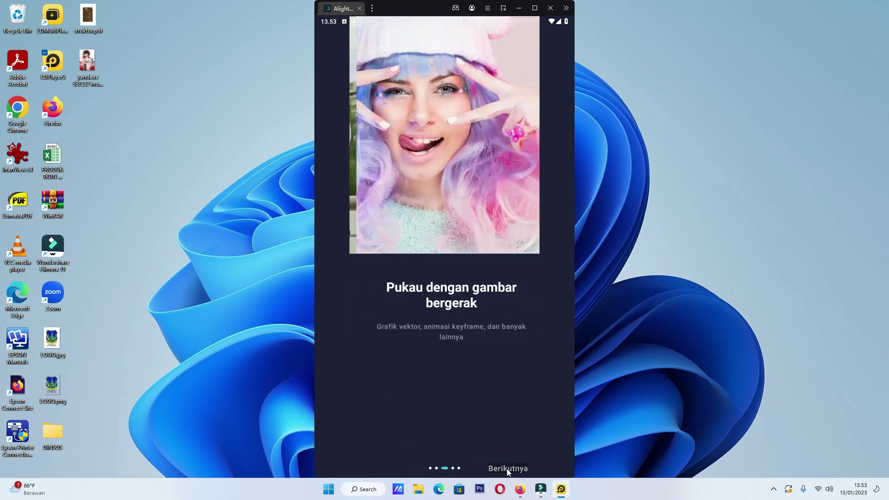
{"action": "left_click", "coordinate": [507, 469]}
{"action": "left_click", "coordinate": [506, 468]}
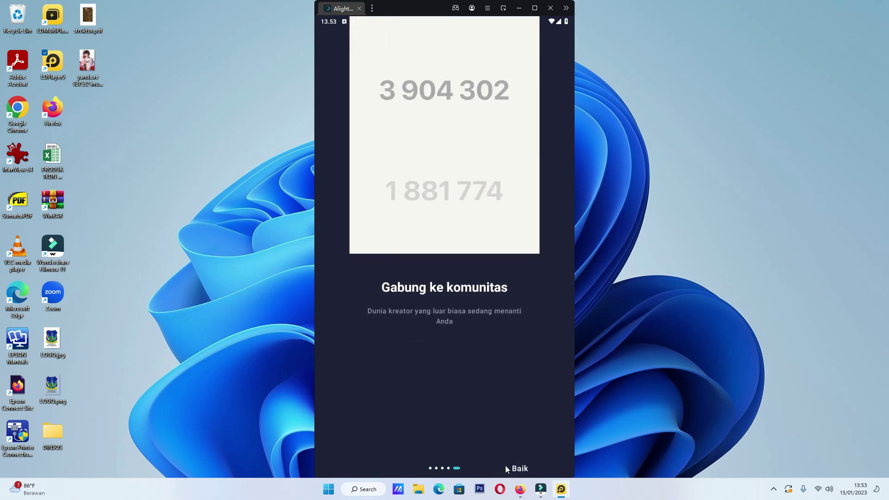
{"action": "left_click", "coordinate": [507, 469]}
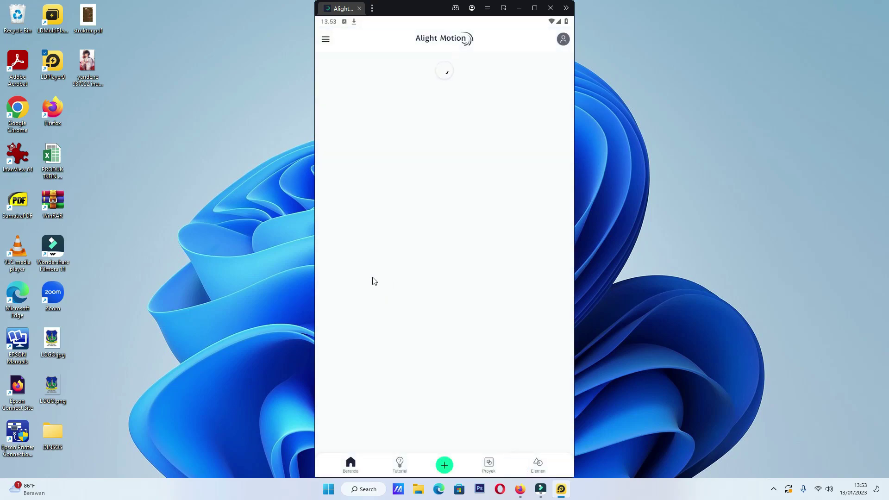
Look through Alight Motion's home feed and its project list.
{"action": "scroll", "coordinate": [456, 279], "scroll_direction": "down", "scroll_amount": 3}
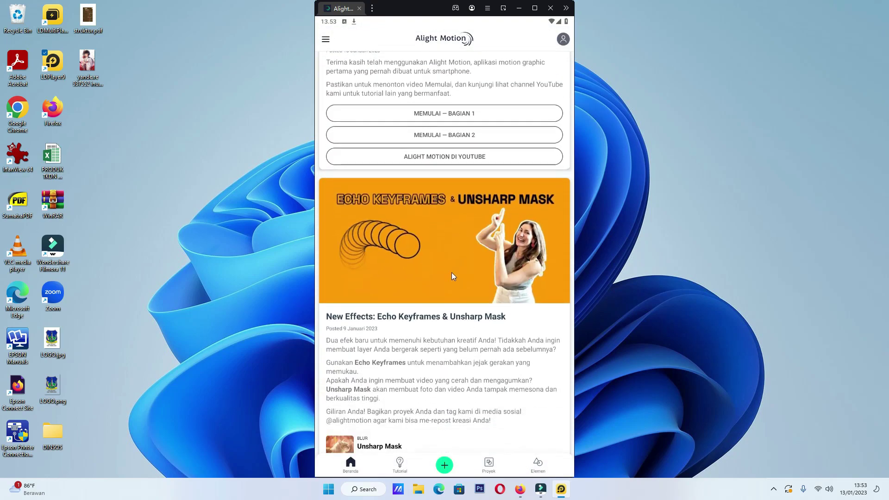
{"action": "scroll", "coordinate": [449, 257], "scroll_direction": "up", "scroll_amount": 3}
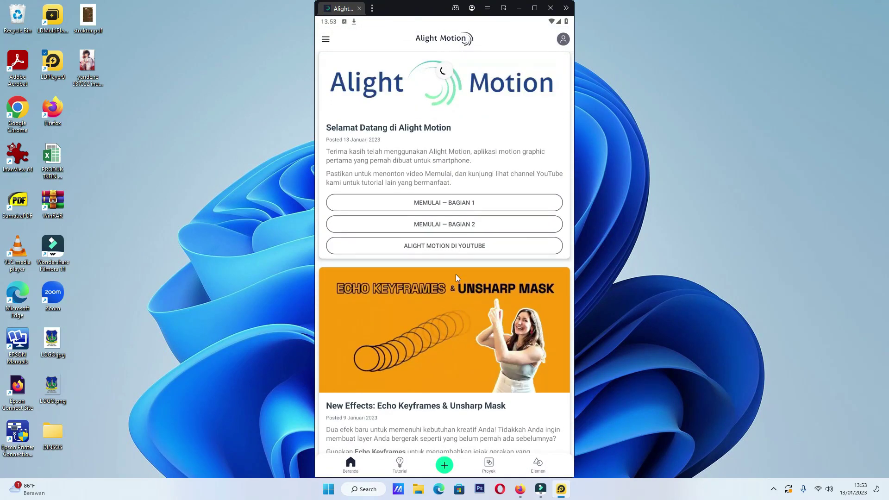
{"action": "left_click", "coordinate": [488, 463]}
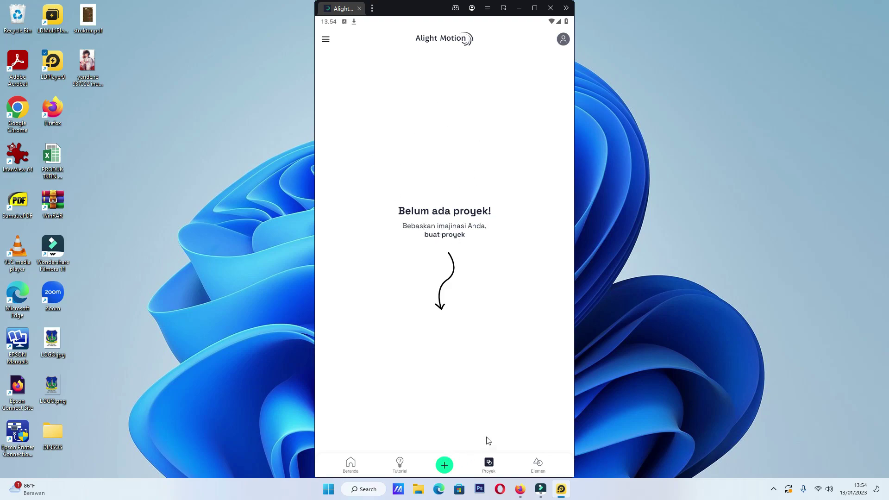
{"action": "left_click", "coordinate": [348, 465]}
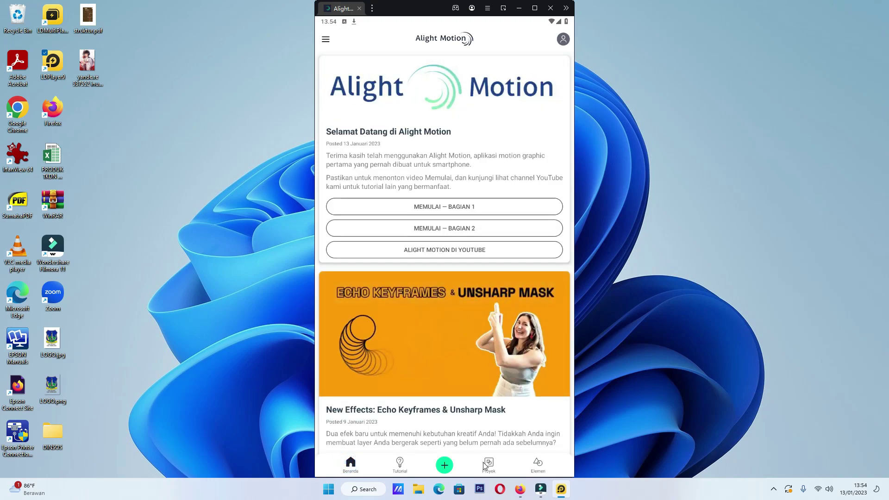
{"action": "left_click", "coordinate": [488, 462]}
Return to the LDPlayer home screen and open the shared Pictures folder in the emulator's file manager.
{"action": "left_click", "coordinate": [371, 11]}
{"action": "left_click", "coordinate": [389, 22]}
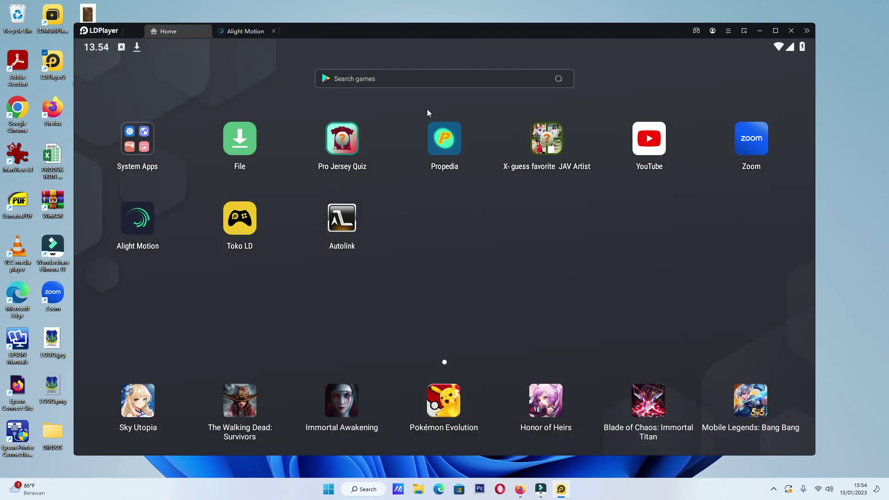
{"action": "left_click", "coordinate": [137, 135]}
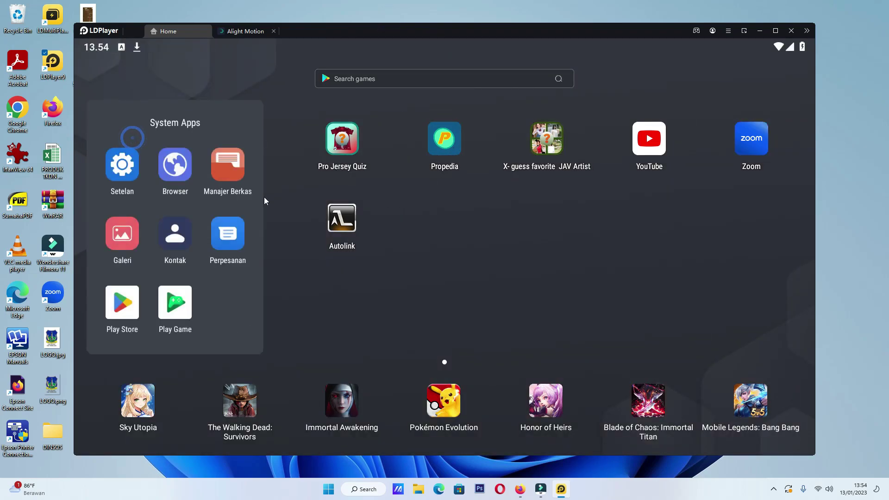
{"action": "left_click", "coordinate": [219, 174]}
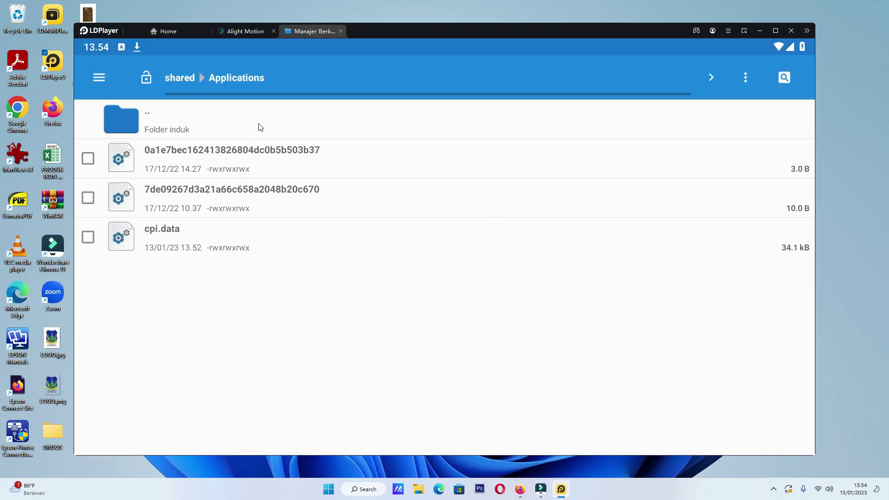
{"action": "left_click", "coordinate": [133, 111]}
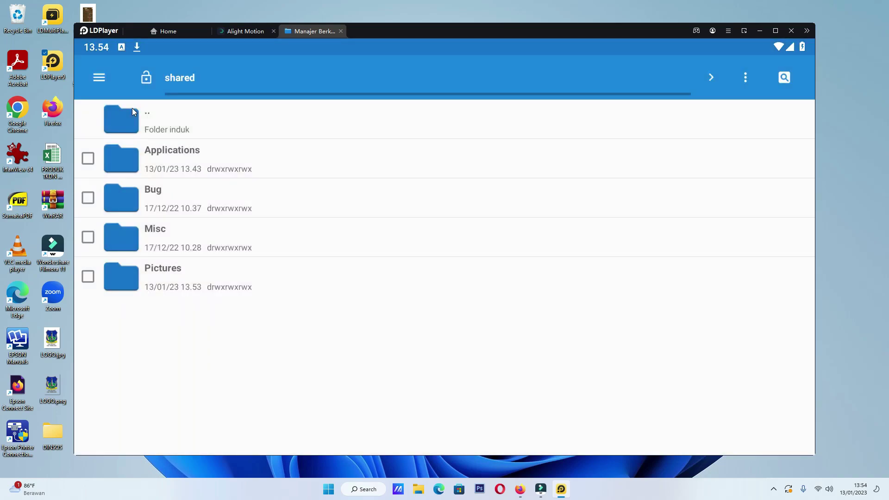
{"action": "left_click", "coordinate": [133, 111]}
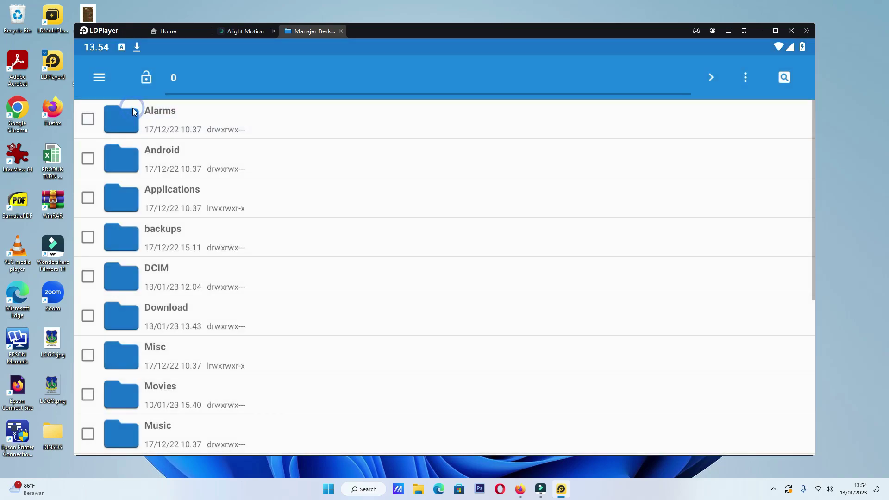
{"action": "scroll", "coordinate": [320, 300], "scroll_direction": "down", "scroll_amount": 4}
{"action": "left_click", "coordinate": [160, 335]}
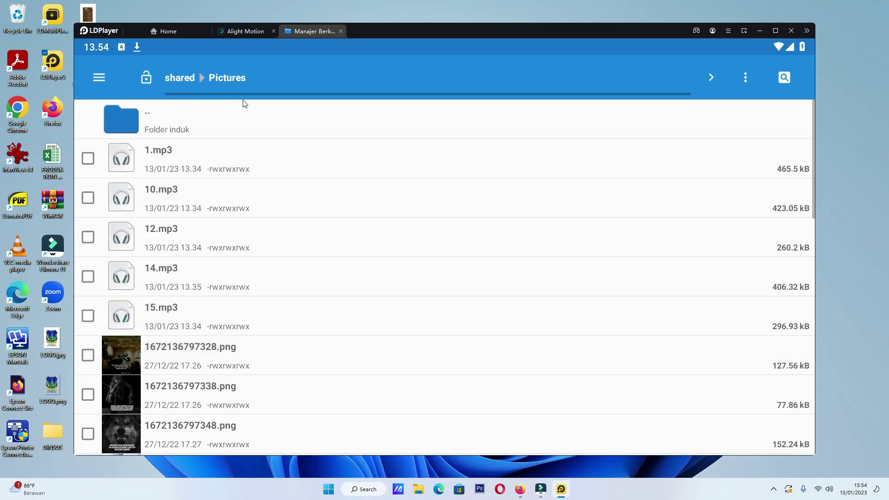
Select the file b2eb7aef-73bb-441a-88a6-40507c801139.xml in the shared Pictures folder.
{"action": "scroll", "coordinate": [349, 264], "scroll_direction": "down", "scroll_amount": 10}
{"action": "scroll", "coordinate": [350, 265], "scroll_direction": "down", "scroll_amount": 6}
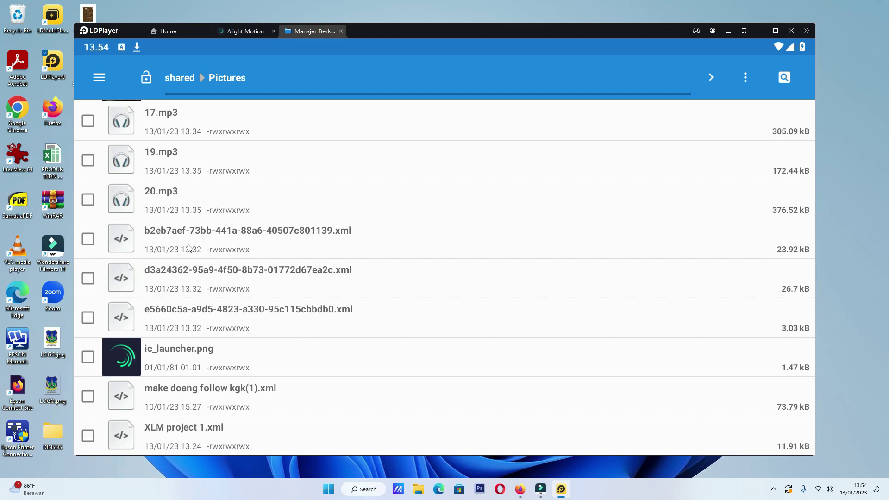
{"action": "left_click", "coordinate": [88, 239]}
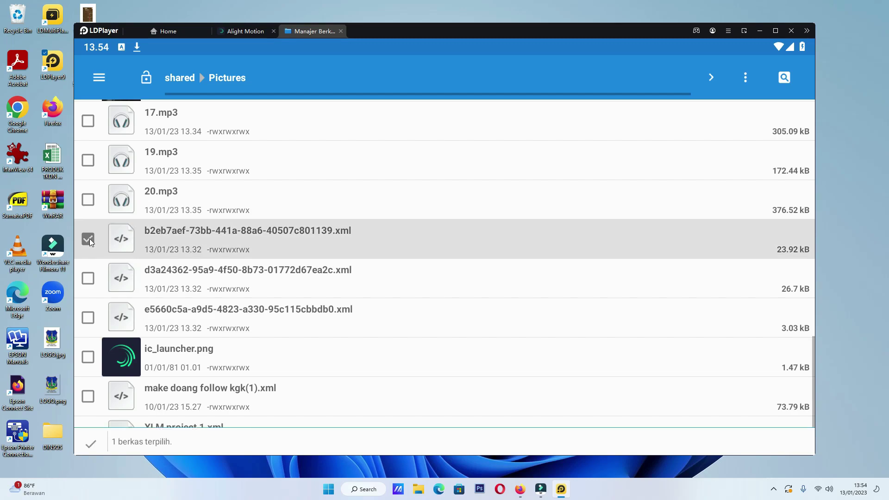
{"action": "left_click", "coordinate": [745, 77]}
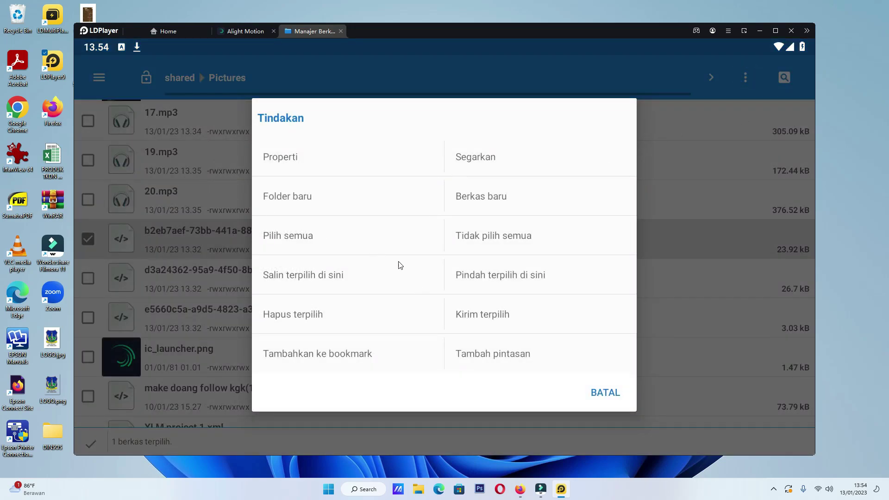
{"action": "left_click", "coordinate": [461, 315]}
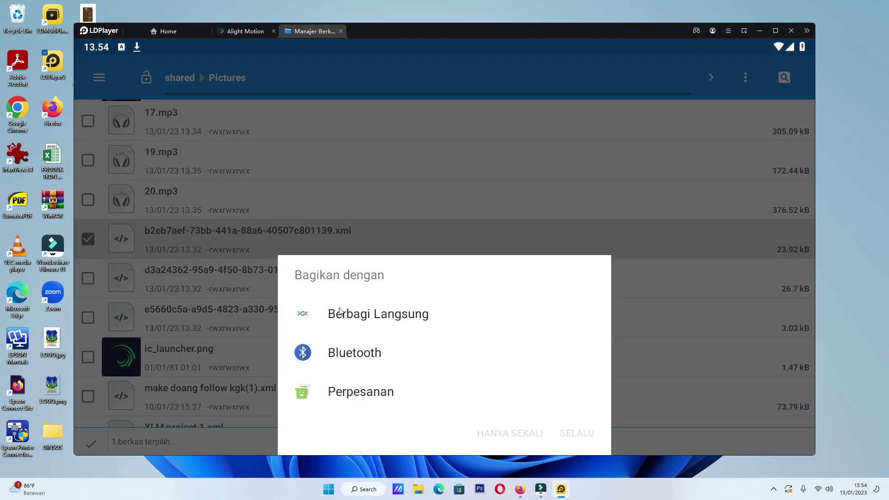
{"action": "left_click", "coordinate": [303, 237]}
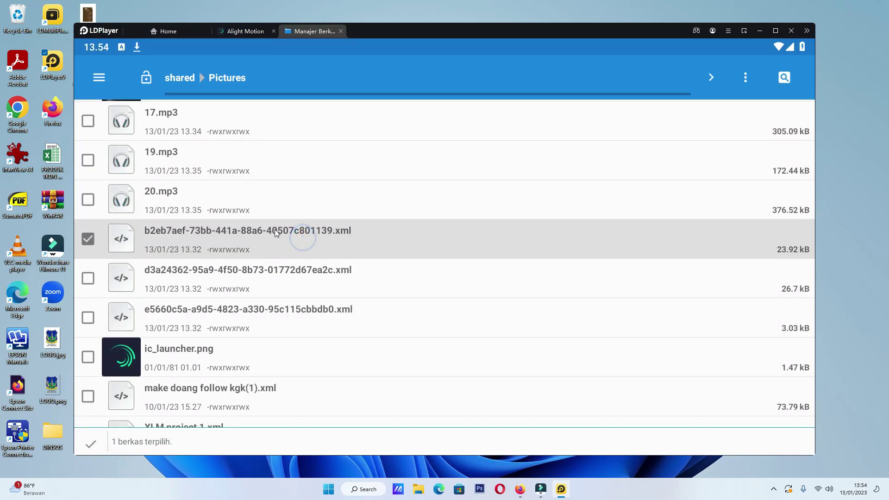
{"action": "left_click", "coordinate": [258, 230]}
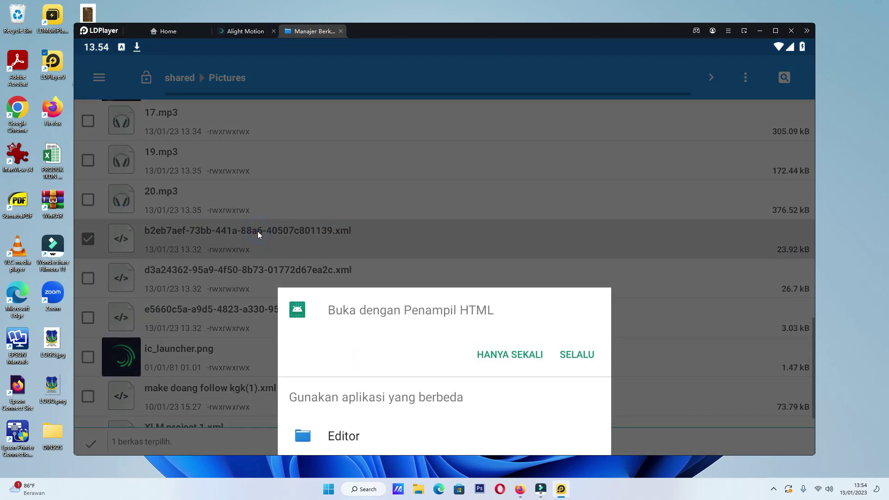
{"action": "left_click", "coordinate": [474, 226]}
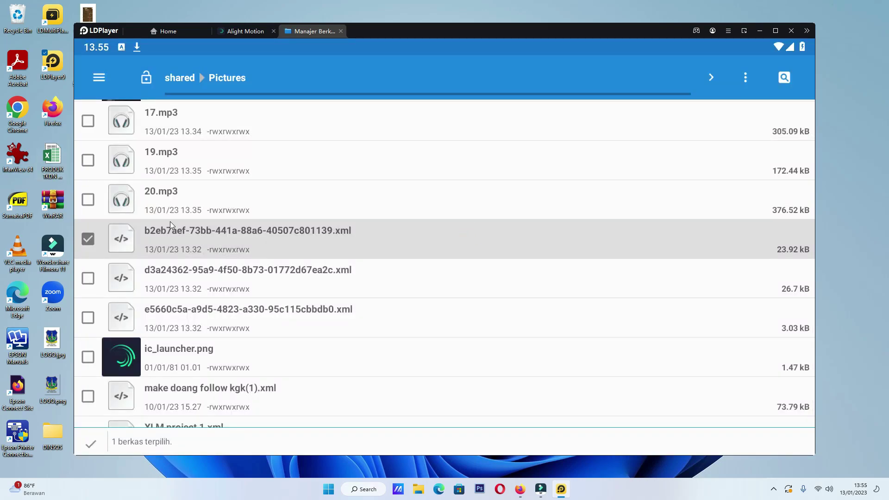
Add the other four XML files to the selection and move all five from Pictures into the Download folder.
{"action": "scroll", "coordinate": [171, 252], "scroll_direction": "down", "scroll_amount": 1}
{"action": "left_click", "coordinate": [87, 251]}
{"action": "left_click", "coordinate": [88, 290]}
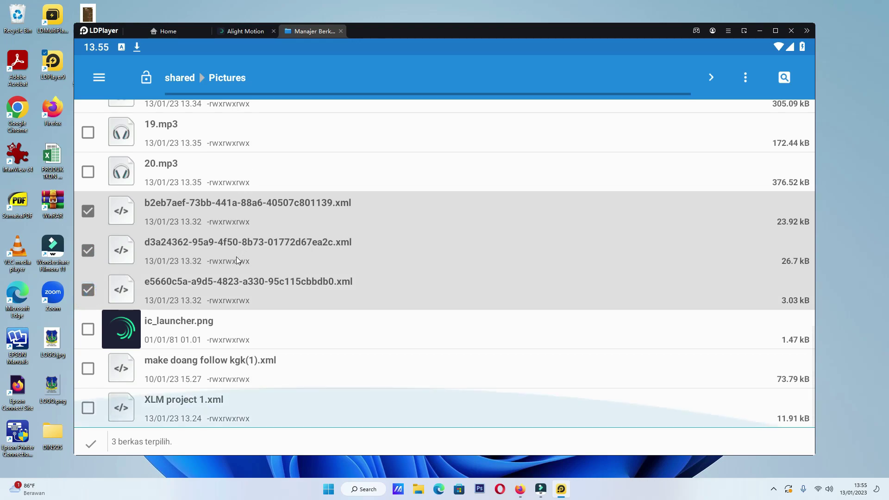
{"action": "left_click", "coordinate": [96, 369]}
{"action": "left_click", "coordinate": [88, 408]}
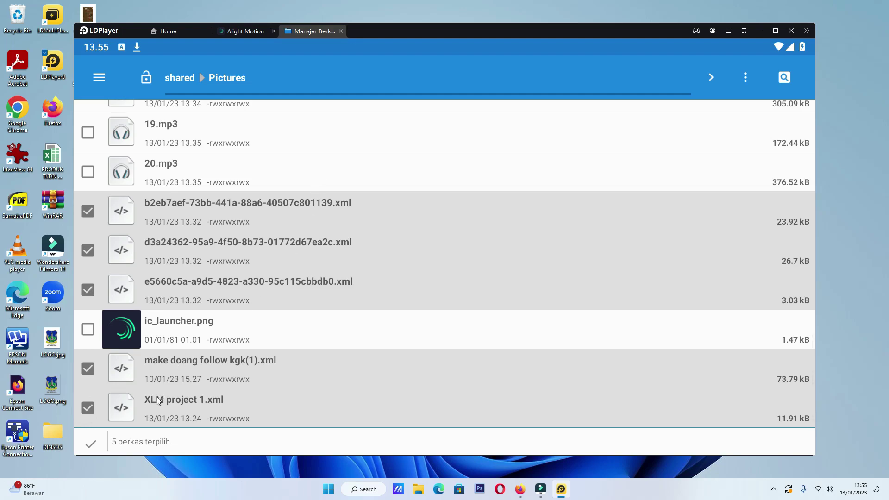
{"action": "scroll", "coordinate": [370, 233], "scroll_direction": "up", "scroll_amount": 10}
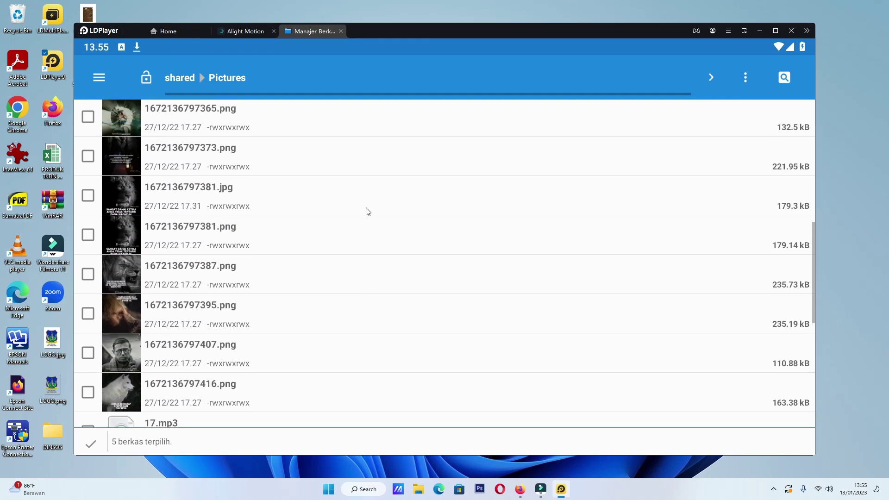
{"action": "left_click", "coordinate": [134, 115]}
{"action": "left_click", "coordinate": [135, 117]}
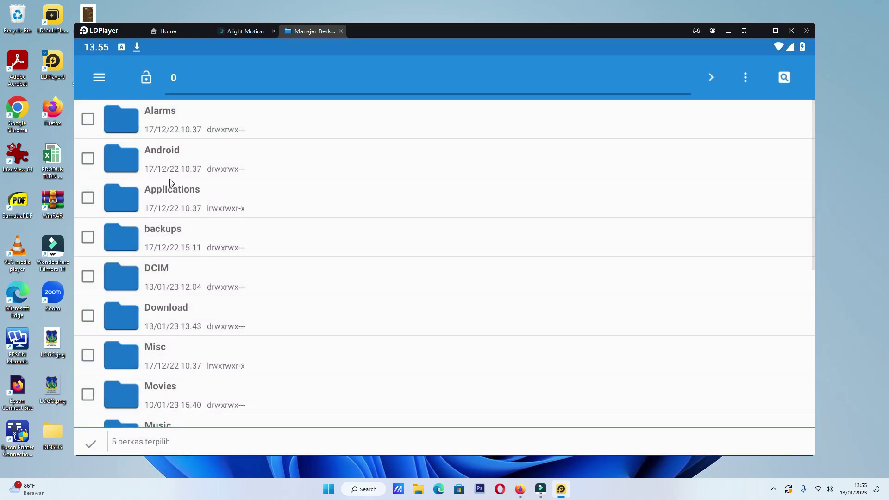
{"action": "left_click", "coordinate": [130, 313]}
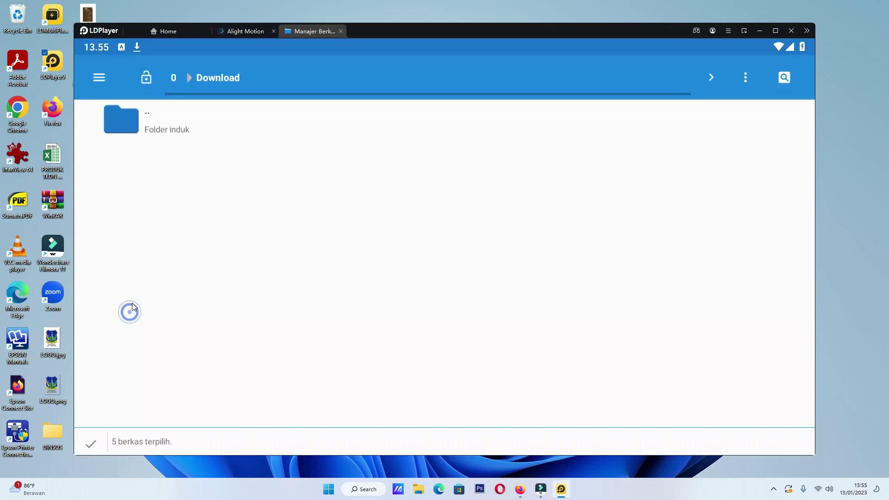
{"action": "left_click", "coordinate": [745, 76]}
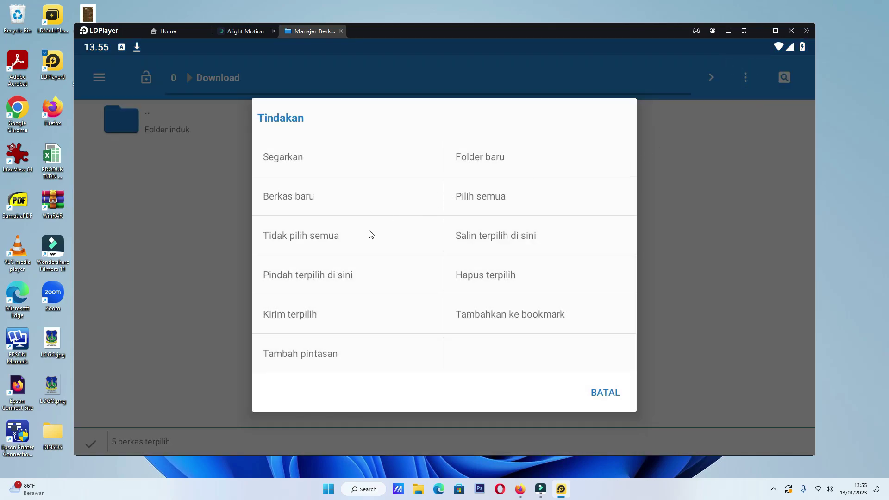
{"action": "left_click", "coordinate": [315, 278]}
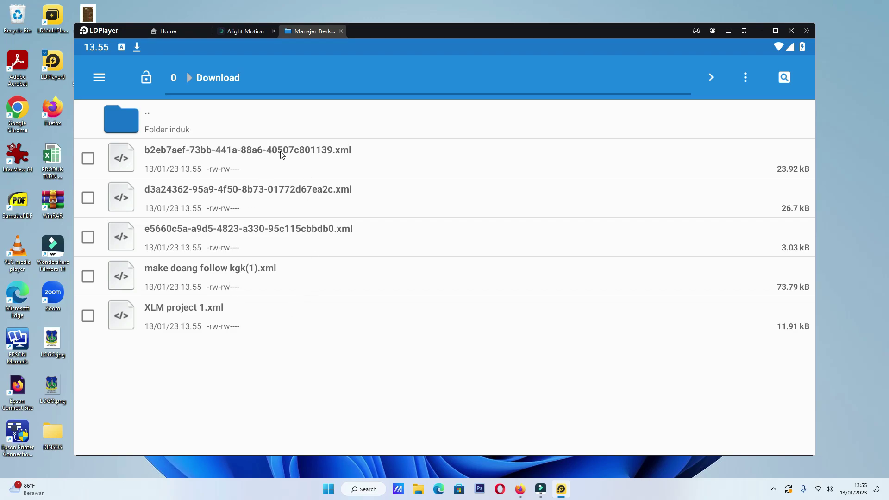
Look through the folders in the emulator's storage root and the contents of the Movies folder.
{"action": "left_click", "coordinate": [125, 113]}
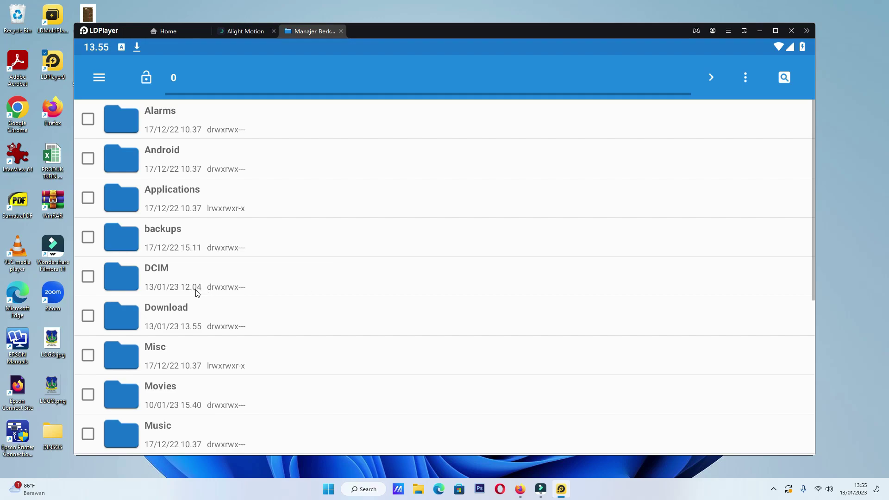
{"action": "scroll", "coordinate": [243, 296], "scroll_direction": "down", "scroll_amount": 2}
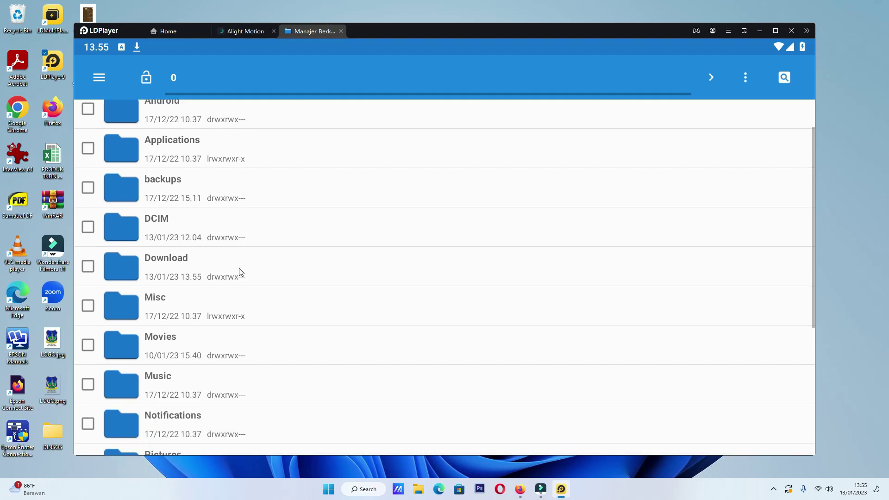
{"action": "scroll", "coordinate": [227, 241], "scroll_direction": "down", "scroll_amount": 2}
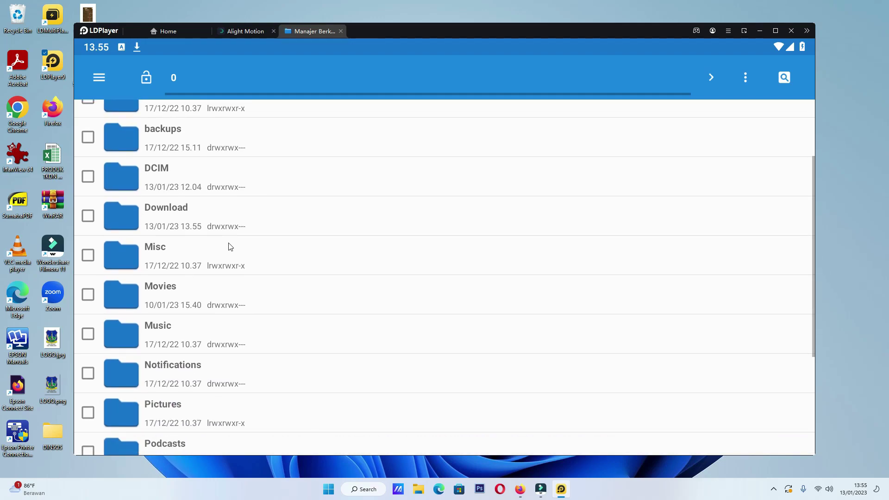
{"action": "scroll", "coordinate": [230, 245], "scroll_direction": "down", "scroll_amount": 3}
{"action": "scroll", "coordinate": [240, 259], "scroll_direction": "down", "scroll_amount": 1}
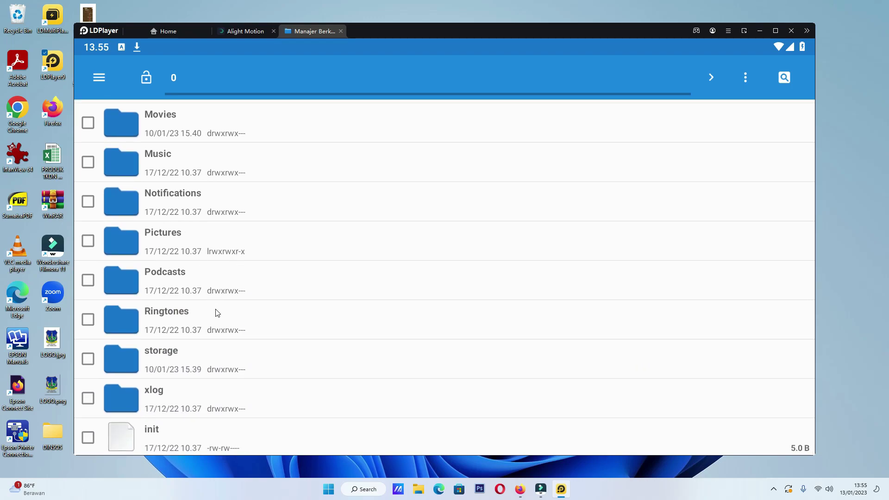
{"action": "scroll", "coordinate": [217, 315], "scroll_direction": "down", "scroll_amount": 1}
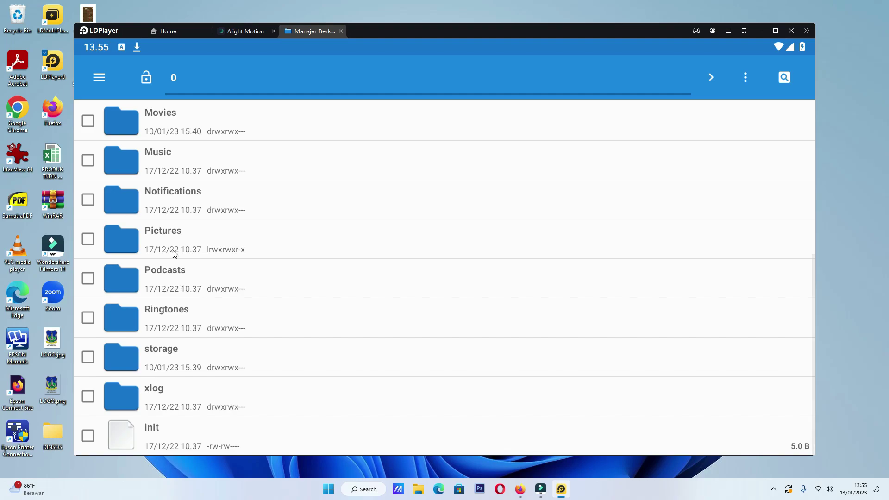
{"action": "scroll", "coordinate": [203, 218], "scroll_direction": "up", "scroll_amount": 3}
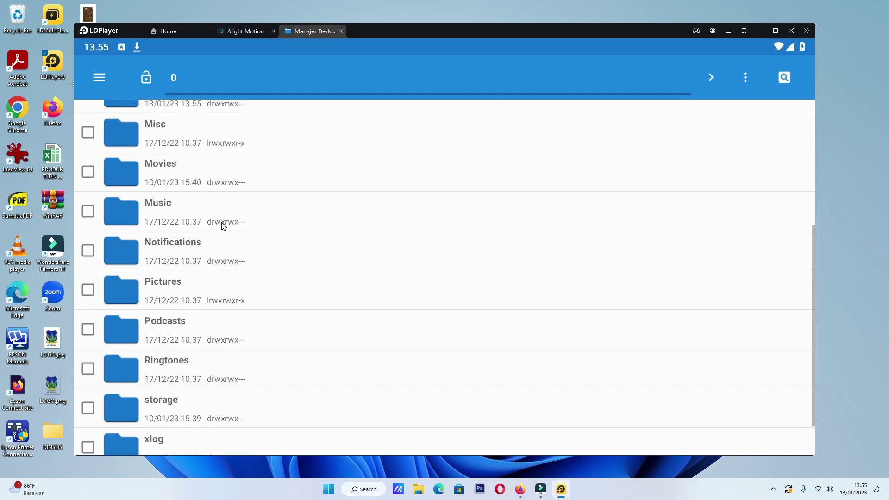
{"action": "left_click", "coordinate": [188, 240]}
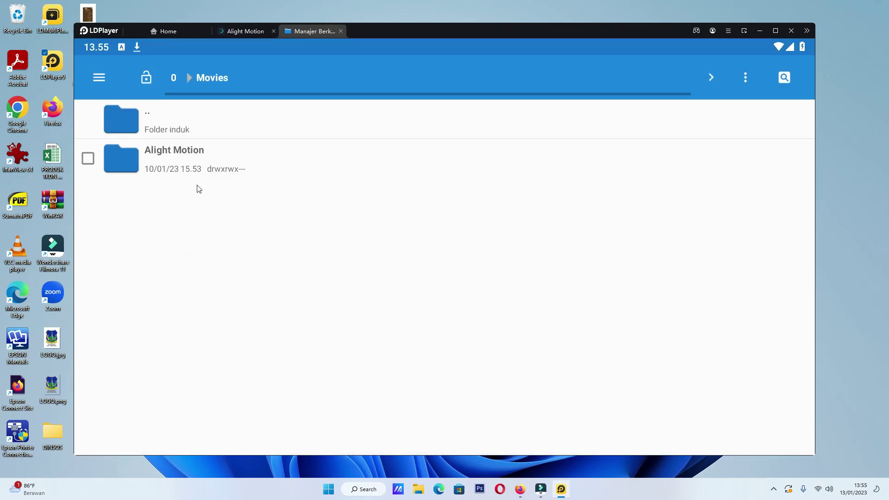
{"action": "left_click", "coordinate": [134, 117]}
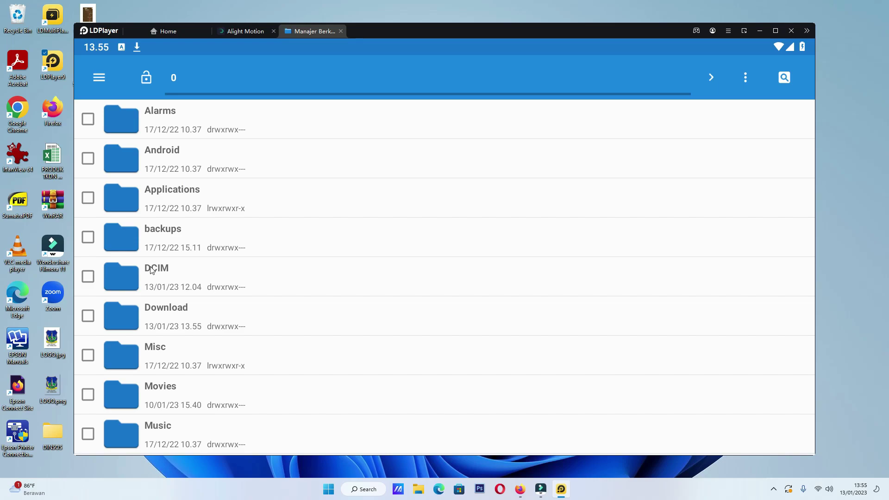
Open the shared Pictures folder and select the images 1672136797328.png and 1672136797338.png.
{"action": "scroll", "coordinate": [194, 211], "scroll_direction": "down", "scroll_amount": 1}
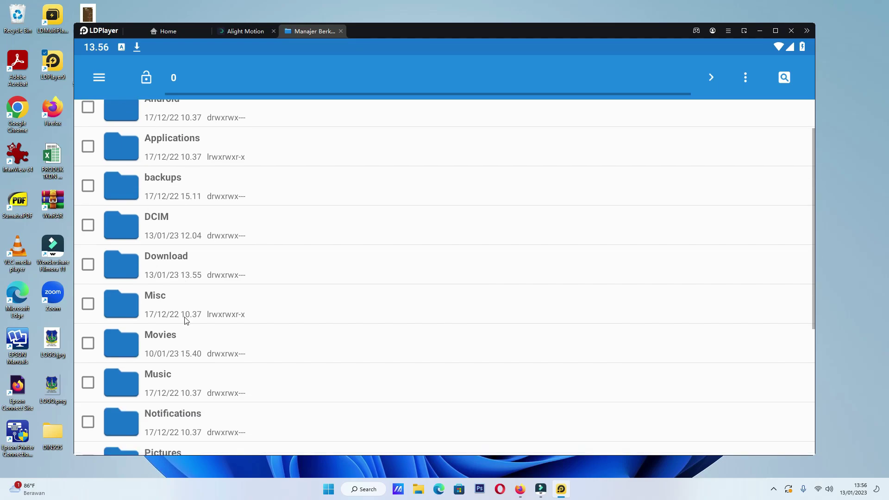
{"action": "scroll", "coordinate": [180, 398], "scroll_direction": "down", "scroll_amount": 2}
{"action": "left_click", "coordinate": [172, 352]}
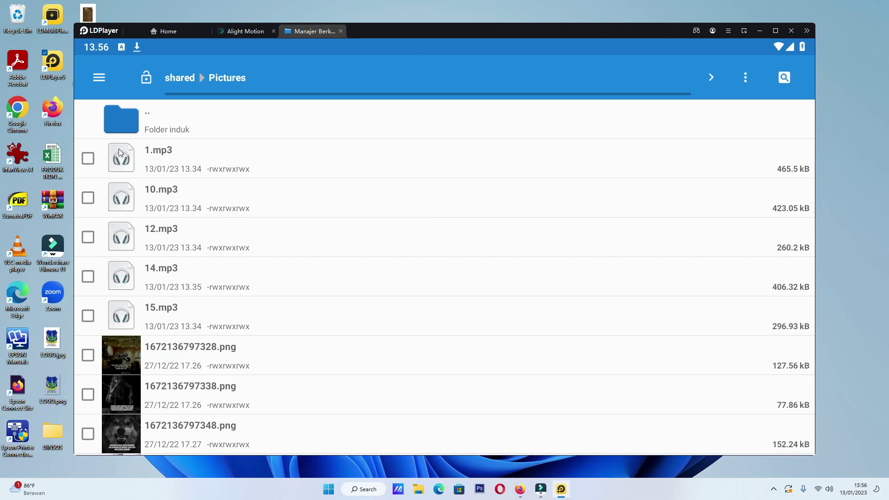
{"action": "left_click", "coordinate": [88, 356]}
{"action": "scroll", "coordinate": [88, 359], "scroll_direction": "down", "scroll_amount": 3}
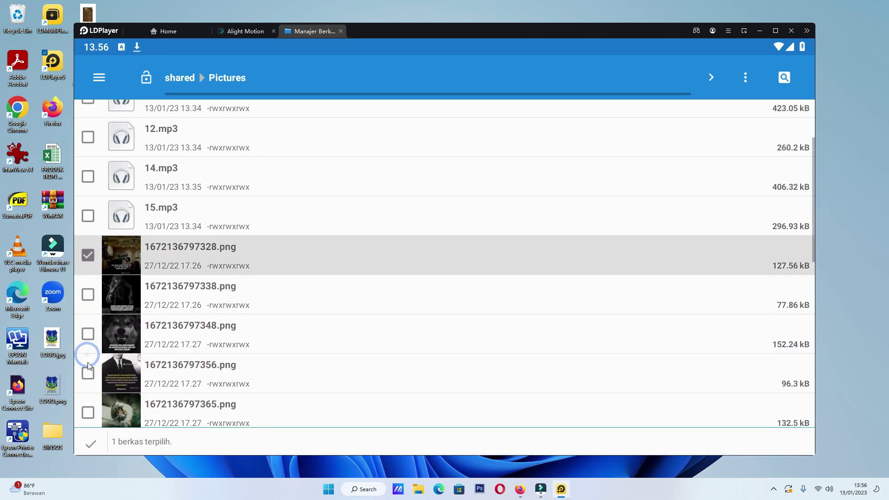
{"action": "left_click", "coordinate": [88, 288]}
{"action": "left_click", "coordinate": [120, 342]}
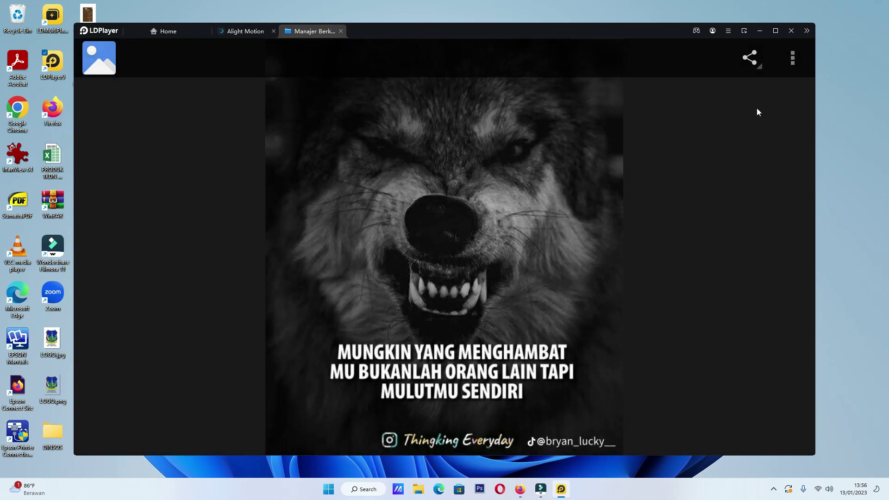
{"action": "left_click", "coordinate": [756, 65]}
{"action": "left_click", "coordinate": [724, 216]}
{"action": "key", "text": "Escape"}
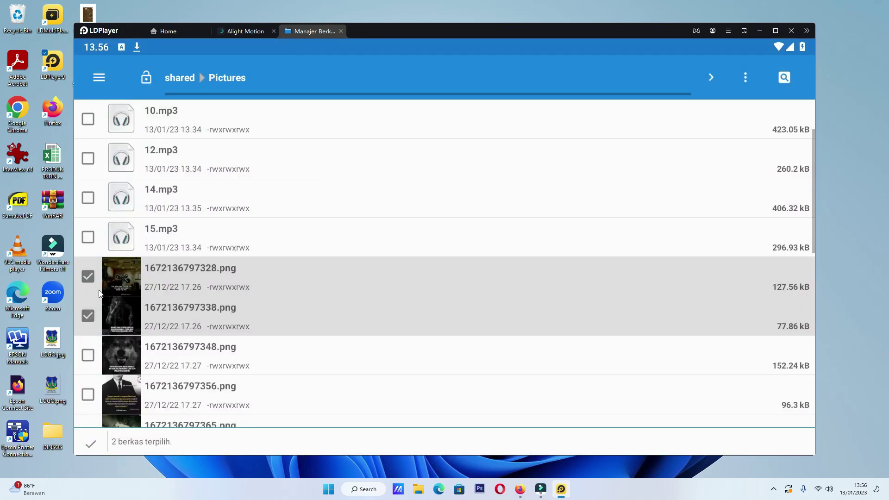
Add 1672136797348.png, 1672136797356.png, 1672136797365.png, 1672136797373.png, 1672136797381.jpg and 1672136797381.png to the selection.
{"action": "left_click", "coordinate": [91, 356]}
{"action": "left_click", "coordinate": [88, 396]}
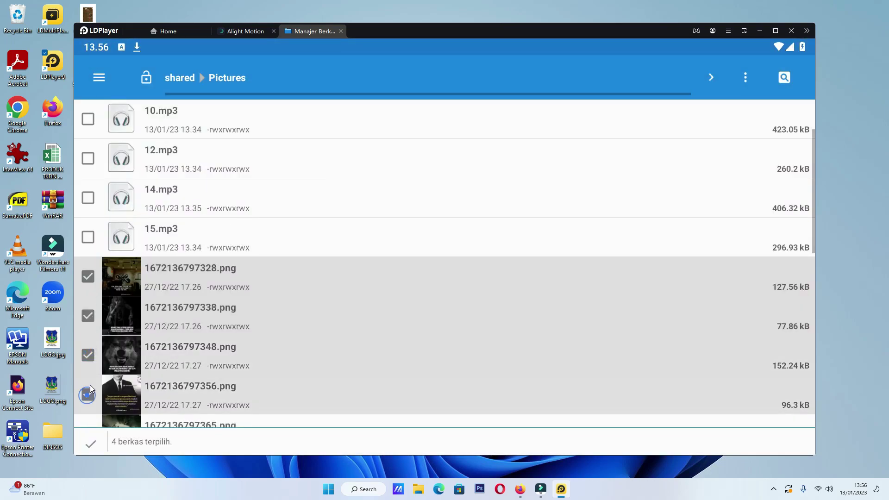
{"action": "scroll", "coordinate": [88, 398], "scroll_direction": "down", "scroll_amount": 3}
{"action": "left_click", "coordinate": [88, 275]}
{"action": "left_click", "coordinate": [88, 313]}
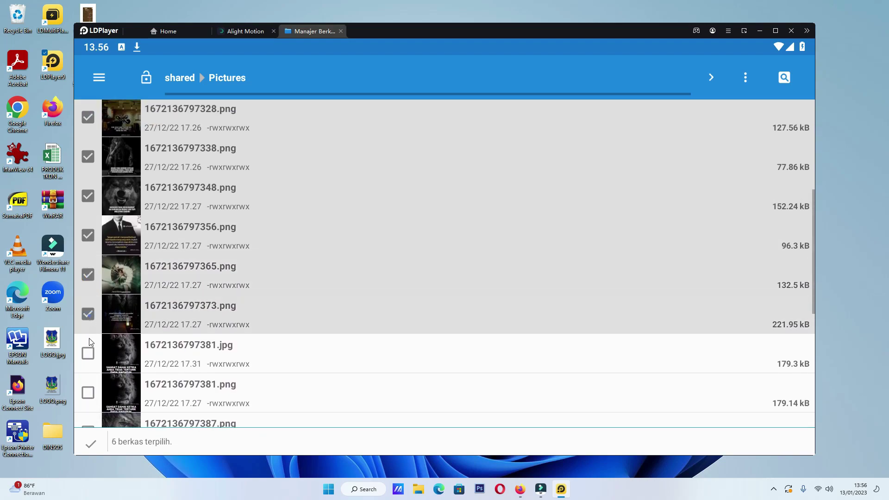
{"action": "left_click", "coordinate": [88, 353]}
{"action": "left_click", "coordinate": [88, 393]}
Add the images 1672136797387.png, 1672136797395.png, 1672136797407.png and 1672136797416.png to the selection.
{"action": "scroll", "coordinate": [88, 393], "scroll_direction": "down", "scroll_amount": 1}
{"action": "scroll", "coordinate": [88, 393], "scroll_direction": "down", "scroll_amount": 3}
{"action": "left_click", "coordinate": [88, 262]}
{"action": "left_click", "coordinate": [87, 302]}
{"action": "left_click", "coordinate": [88, 339]}
{"action": "left_click", "coordinate": [88, 379]}
{"action": "scroll", "coordinate": [87, 375], "scroll_direction": "down", "scroll_amount": 3}
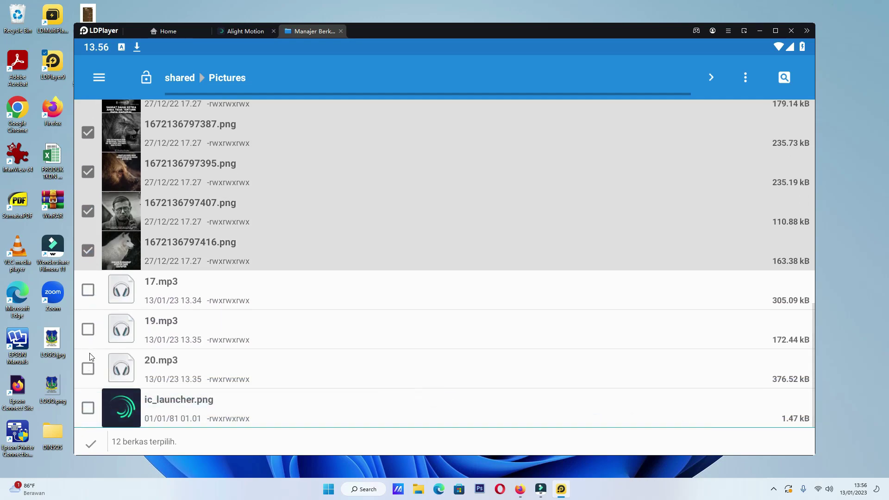
Move the twelve selected images from the shared Pictures folder into the Alight Motion folder inside Movies, and reopen that folder.
{"action": "scroll", "coordinate": [287, 192], "scroll_direction": "up", "scroll_amount": 12}
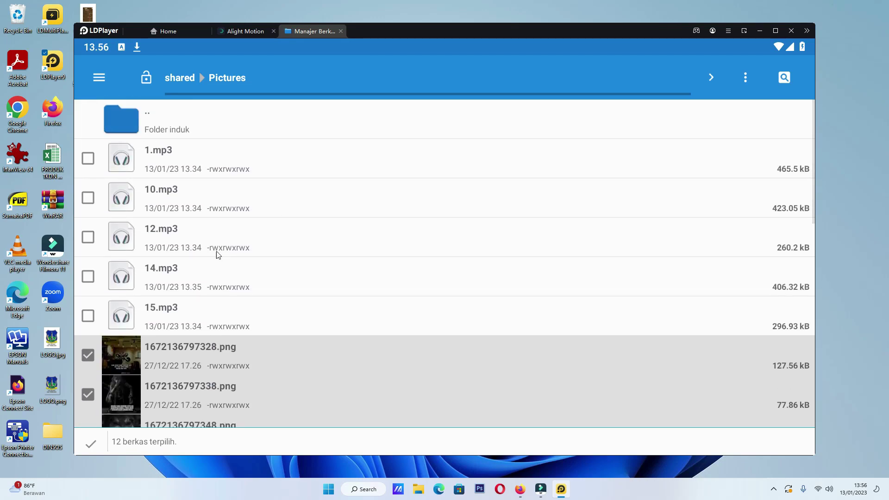
{"action": "left_click", "coordinate": [106, 110]}
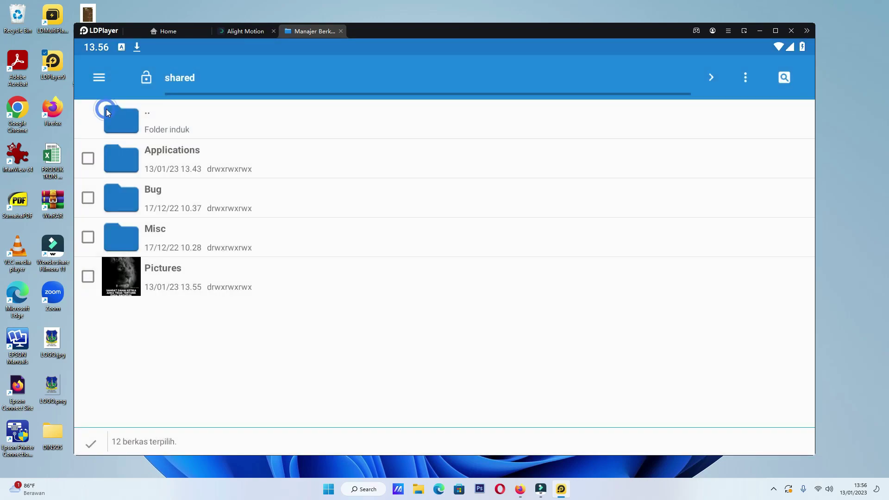
{"action": "left_click", "coordinate": [114, 112]}
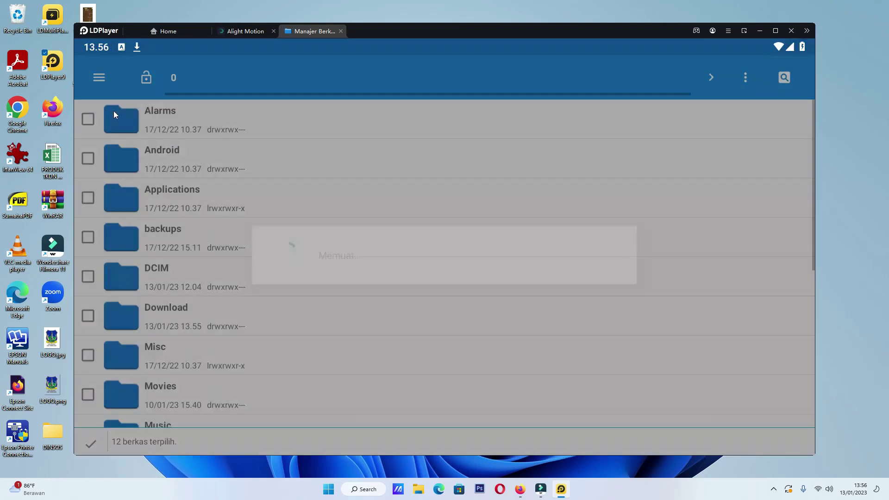
{"action": "scroll", "coordinate": [80, 191], "scroll_direction": "down", "scroll_amount": 1}
{"action": "scroll", "coordinate": [240, 258], "scroll_direction": "down", "scroll_amount": 3}
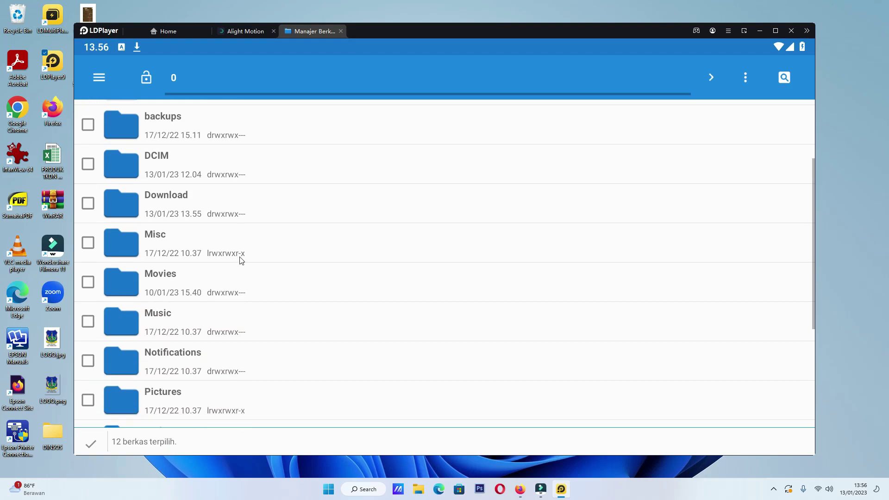
{"action": "left_click", "coordinate": [130, 232]}
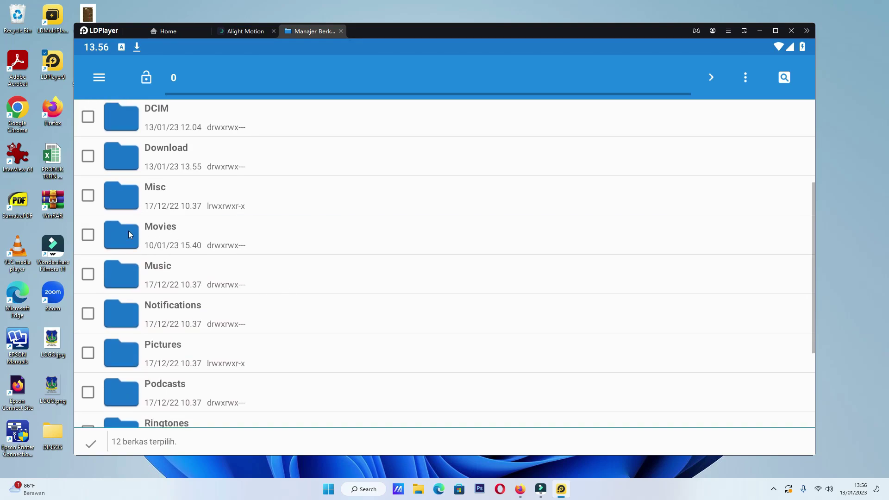
{"action": "left_click", "coordinate": [134, 163]}
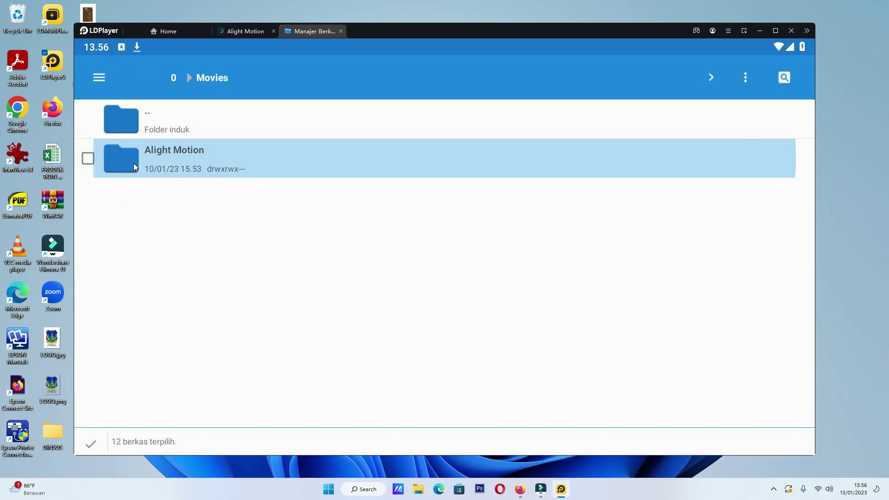
{"action": "left_click", "coordinate": [746, 77]}
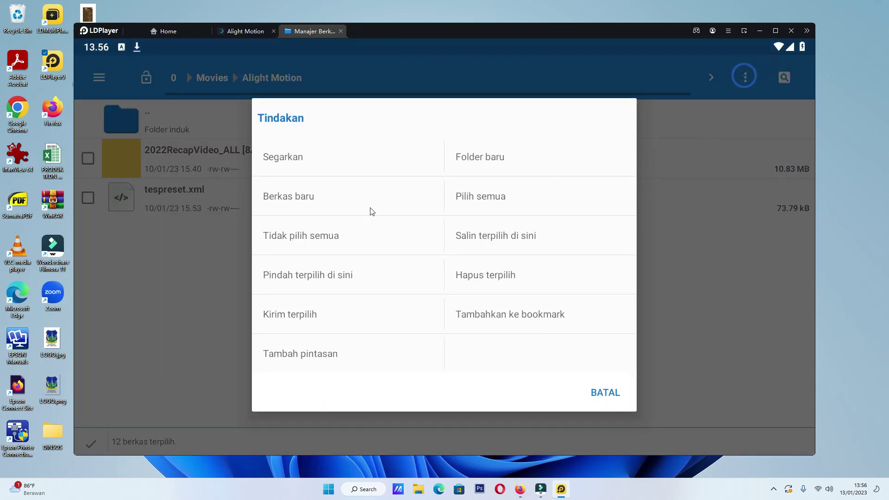
{"action": "left_click", "coordinate": [313, 274]}
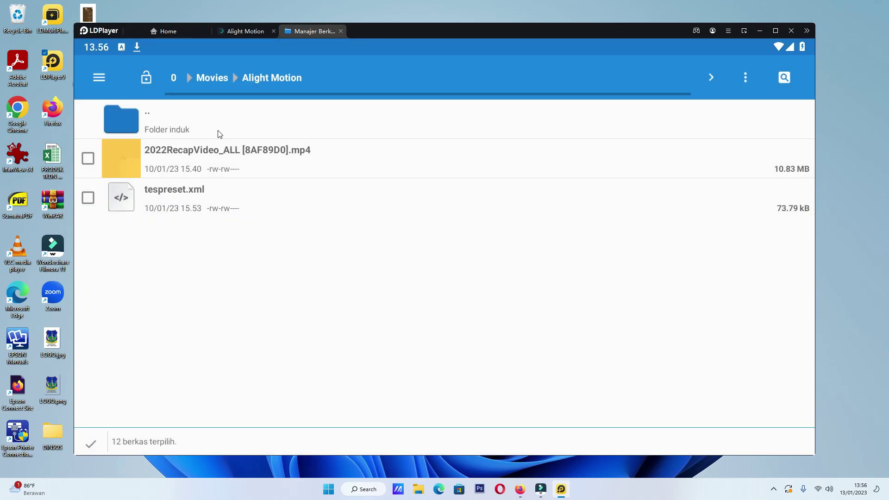
{"action": "left_click", "coordinate": [131, 116]}
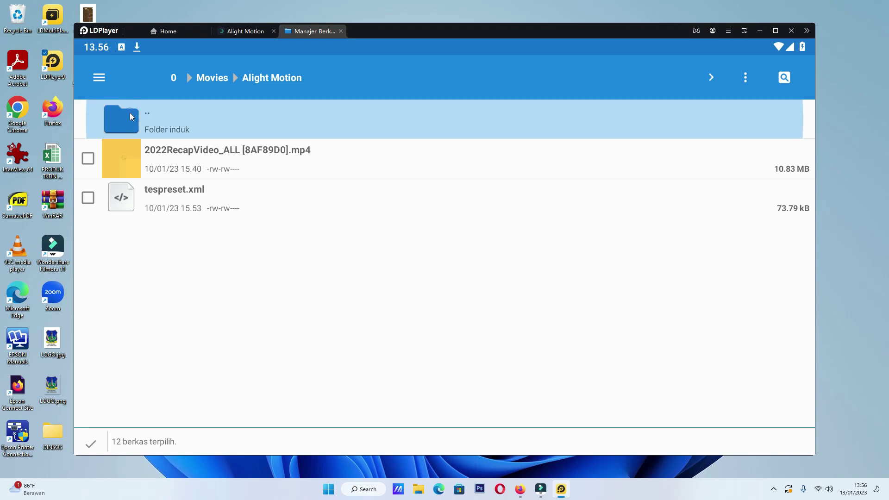
{"action": "left_click", "coordinate": [154, 165]}
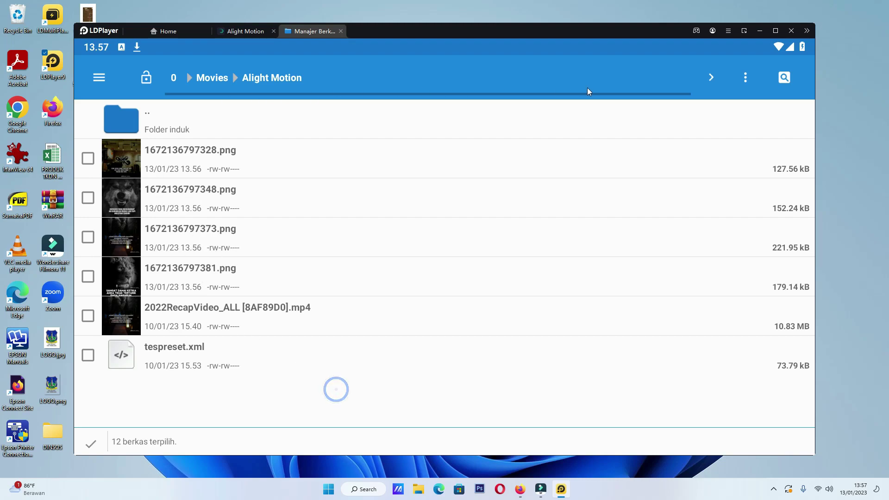
Try to copy the selected images into the Alight Motion folder, overwriting the existing files.
{"action": "left_click", "coordinate": [745, 77]}
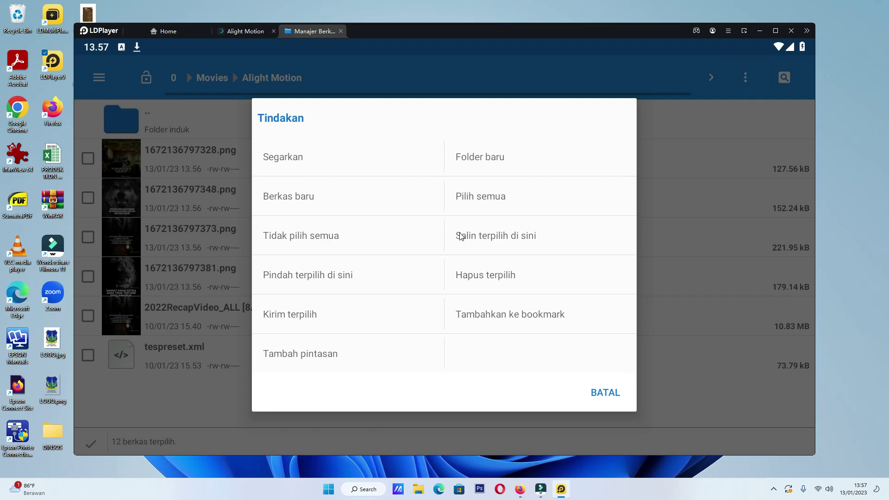
{"action": "left_click", "coordinate": [465, 241]}
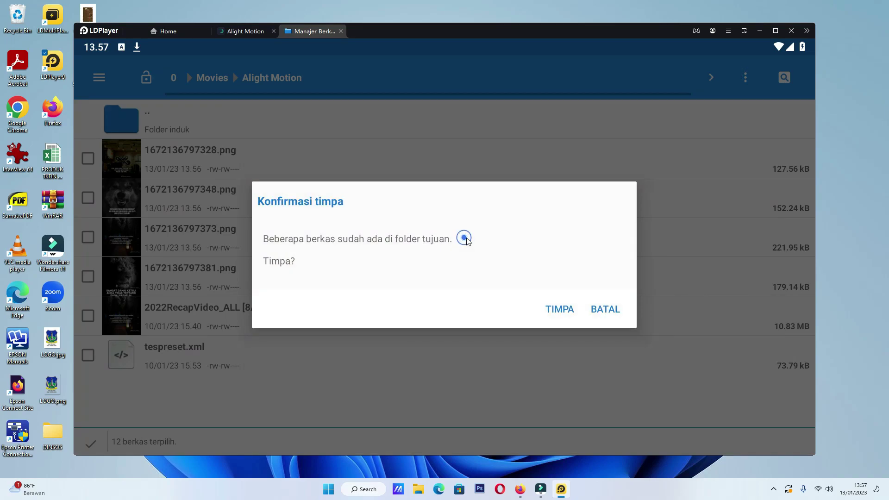
{"action": "left_click", "coordinate": [568, 311]}
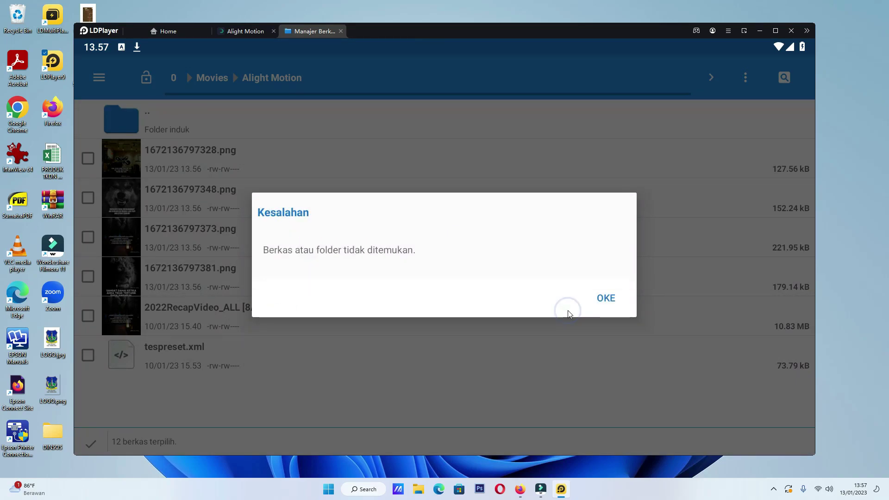
{"action": "left_click", "coordinate": [602, 298]}
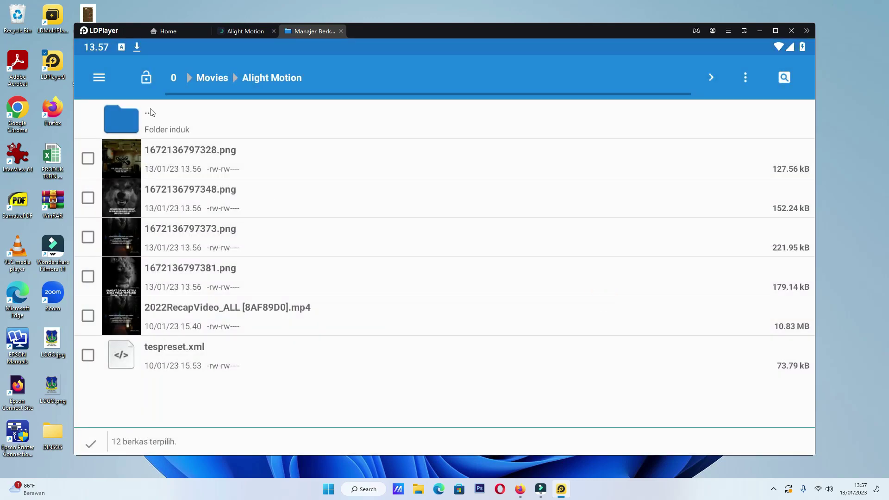
Leave the Movies folder, close the file manager and switch to the running Alight Motion app.
{"action": "left_click", "coordinate": [150, 112]}
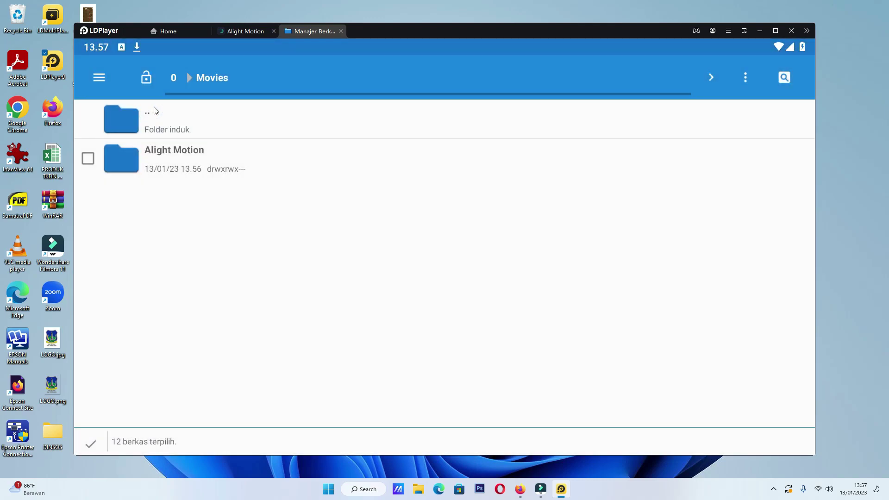
{"action": "left_click", "coordinate": [155, 112]}
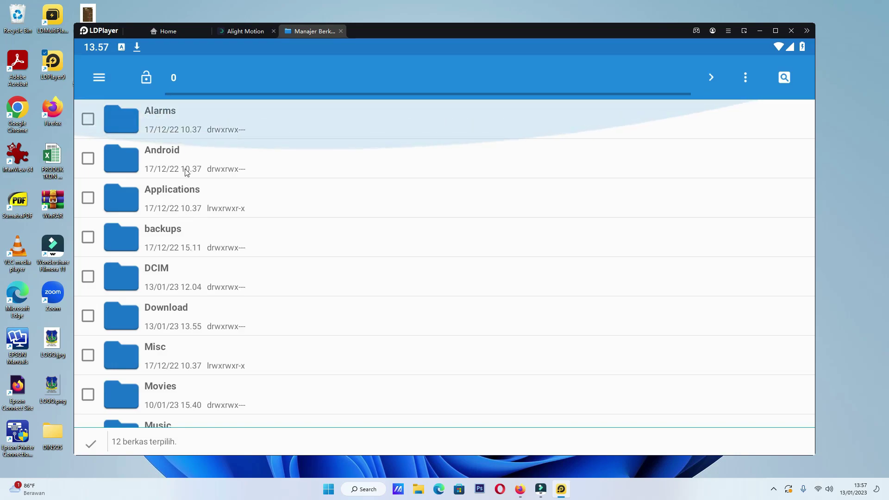
{"action": "scroll", "coordinate": [306, 246], "scroll_direction": "down", "scroll_amount": 5}
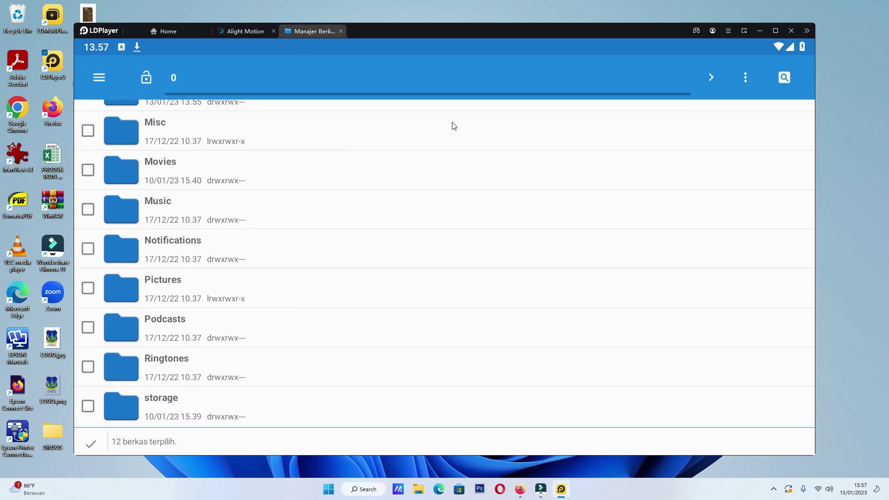
{"action": "left_click", "coordinate": [340, 31]}
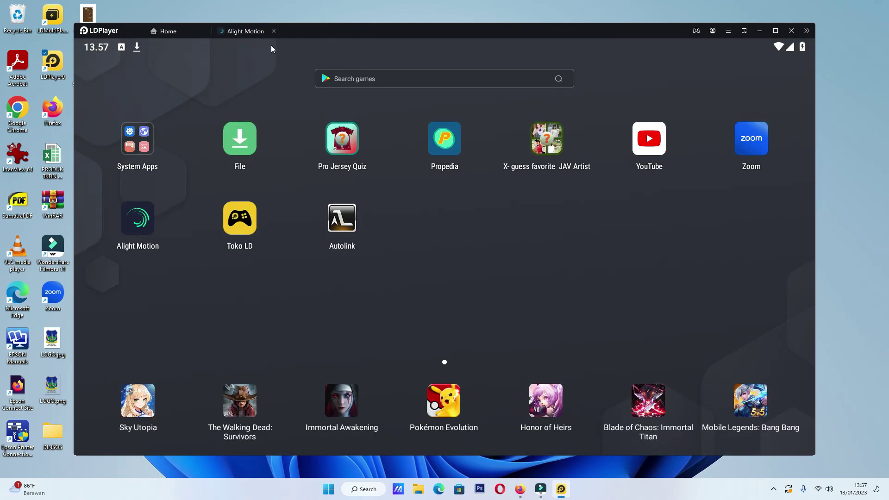
{"action": "left_click_drag", "start_coordinate": [271, 45], "coordinate": [223, 60]}
{"action": "left_click", "coordinate": [380, 235]}
{"action": "left_click", "coordinate": [240, 32]}
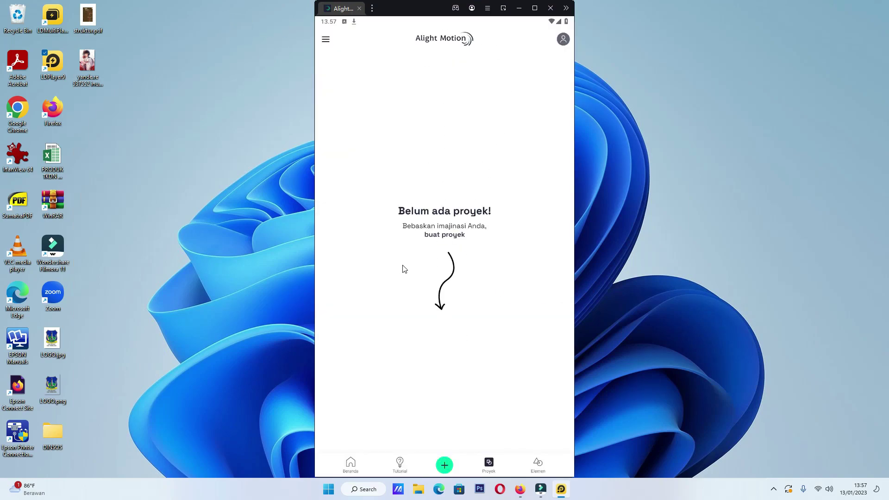
Share the XML file b2eb7aef-73… from the emulator's Download folder to Alight Motion, and deselect it.
{"action": "left_click", "coordinate": [372, 10]}
{"action": "left_click", "coordinate": [375, 29]}
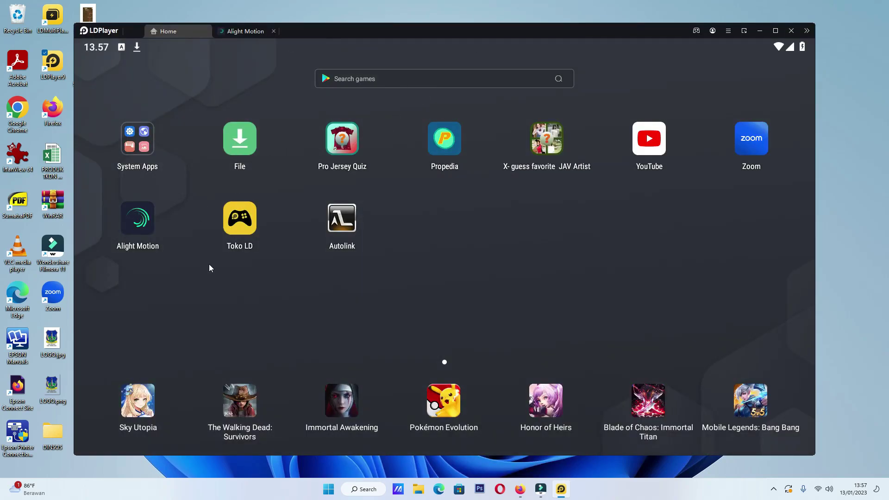
{"action": "left_click", "coordinate": [241, 142]}
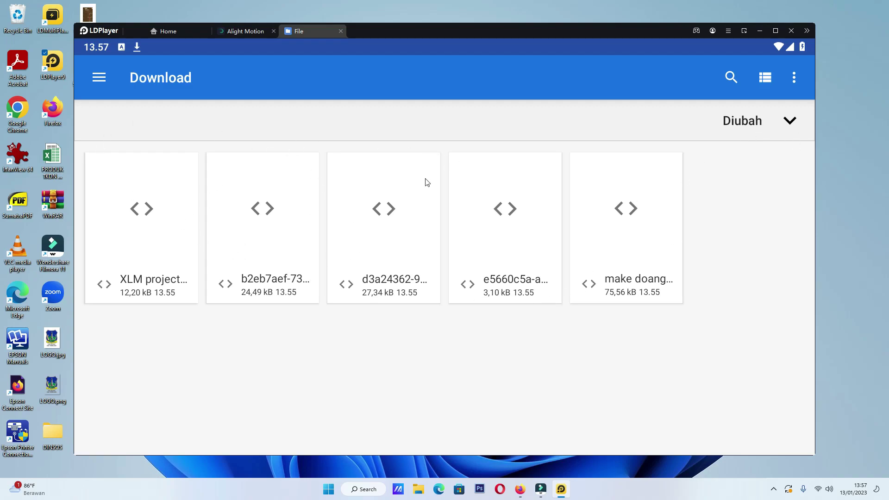
{"action": "left_click", "coordinate": [277, 263]}
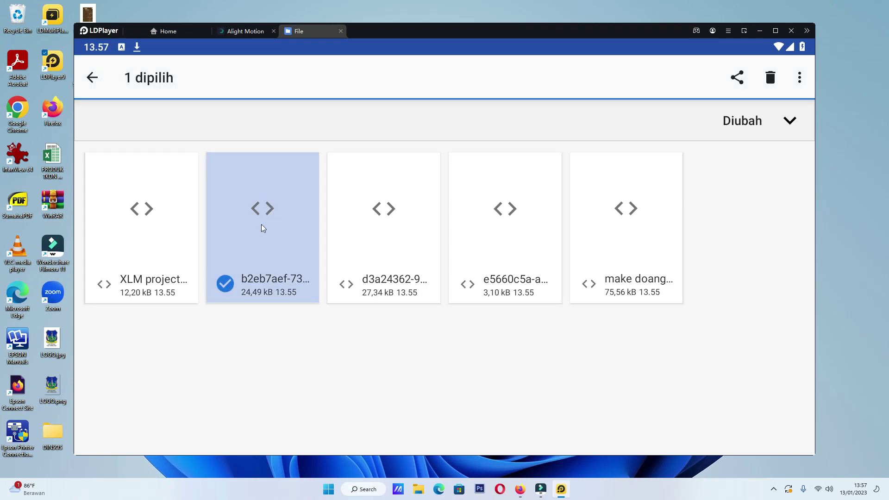
{"action": "left_click", "coordinate": [738, 77]}
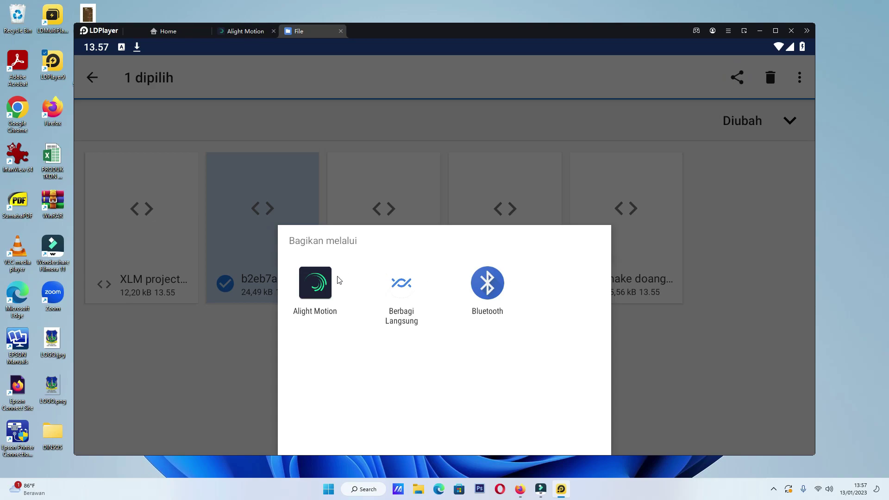
{"action": "left_click", "coordinate": [317, 287]}
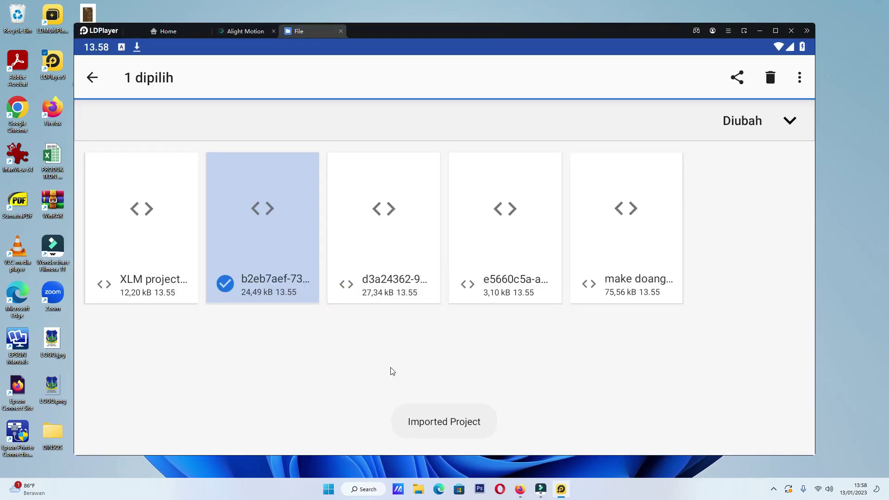
{"action": "left_click", "coordinate": [225, 283]}
Try to share the four remaining XML files together from the Download folder, and clear the selection.
{"action": "left_click", "coordinate": [141, 257]}
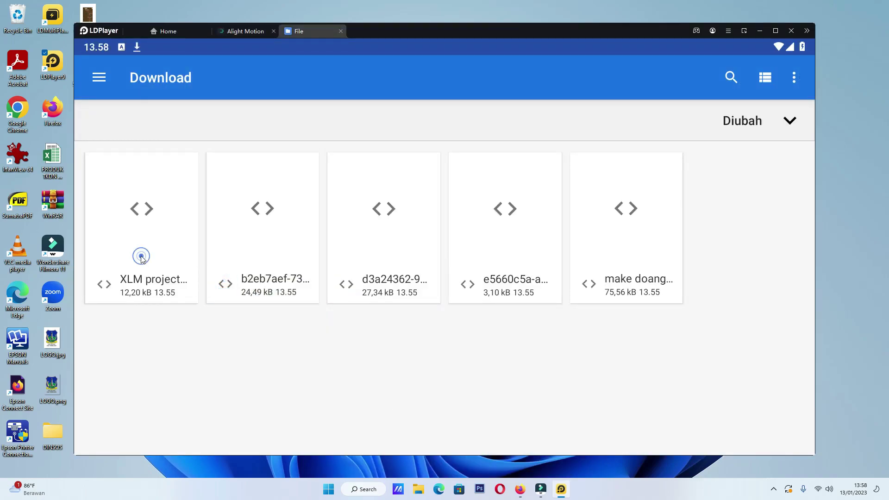
{"action": "left_click", "coordinate": [380, 255]}
{"action": "left_click", "coordinate": [511, 253]}
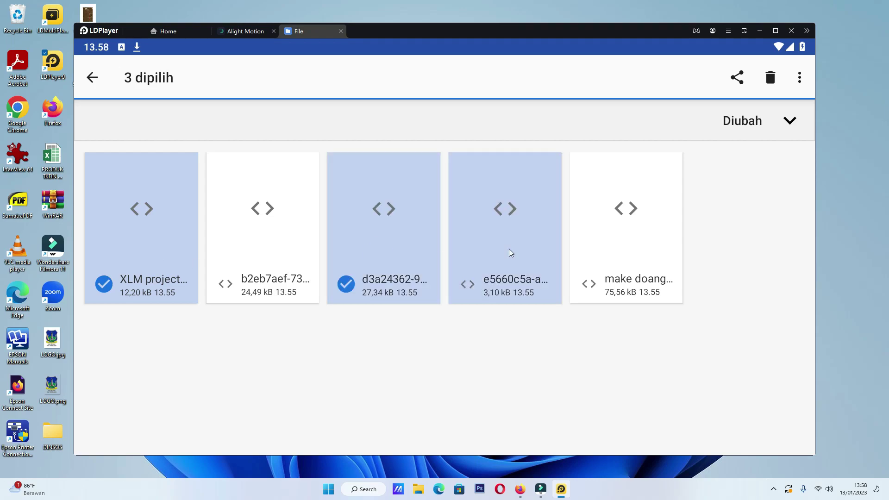
{"action": "left_click", "coordinate": [635, 243]}
{"action": "left_click", "coordinate": [737, 77]}
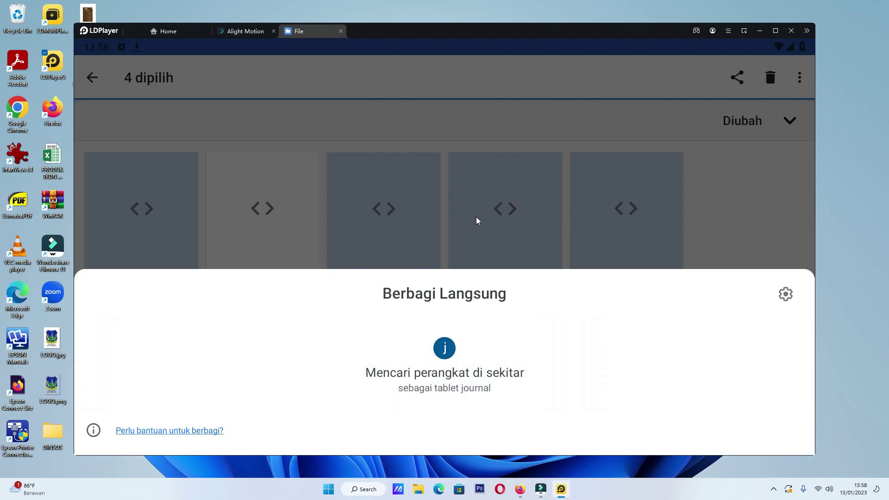
{"action": "left_click", "coordinate": [508, 198]}
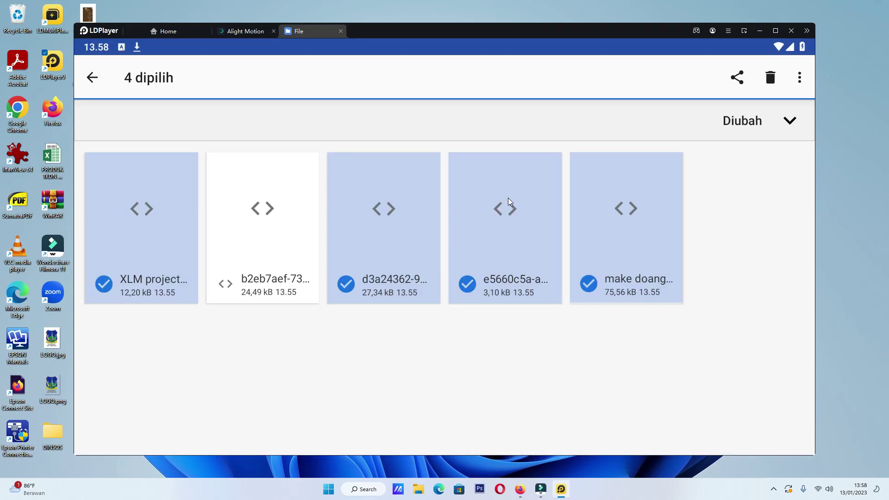
{"action": "left_click", "coordinate": [102, 283]}
{"action": "left_click", "coordinate": [351, 299]}
{"action": "left_click", "coordinate": [526, 296]}
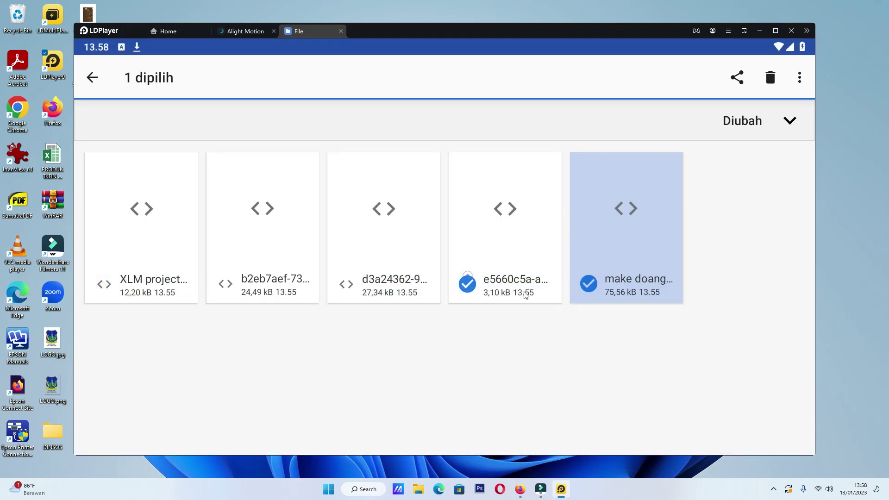
{"action": "left_click", "coordinate": [588, 283]}
Share the XLM project and d3a24362-9… XML files to Alight Motion one at a time, deselecting each after import.
{"action": "left_click", "coordinate": [139, 249]}
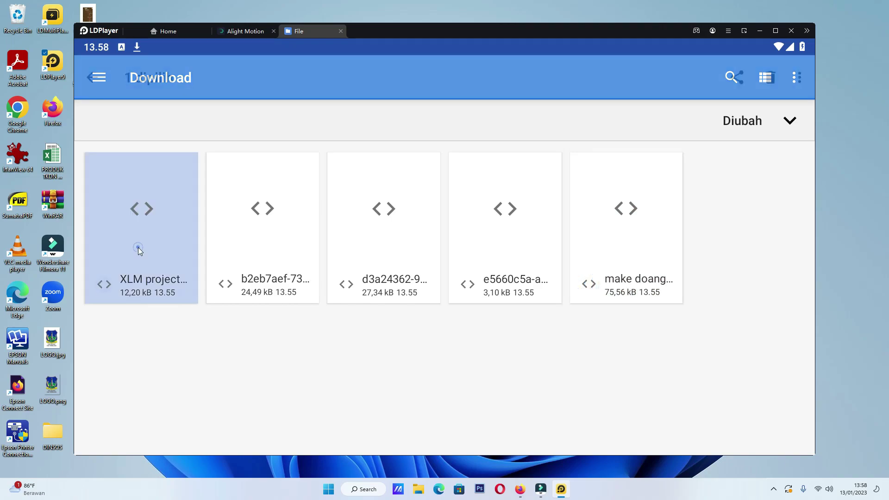
{"action": "left_click", "coordinate": [739, 75]}
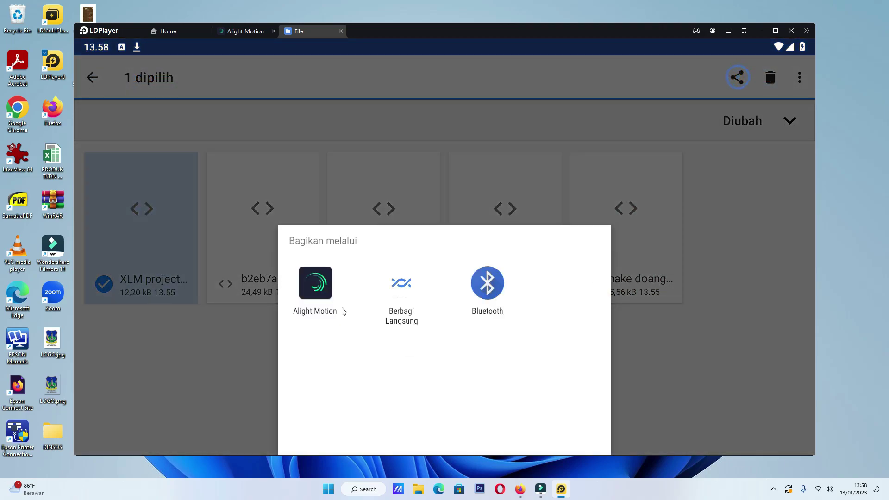
{"action": "left_click", "coordinate": [311, 298]}
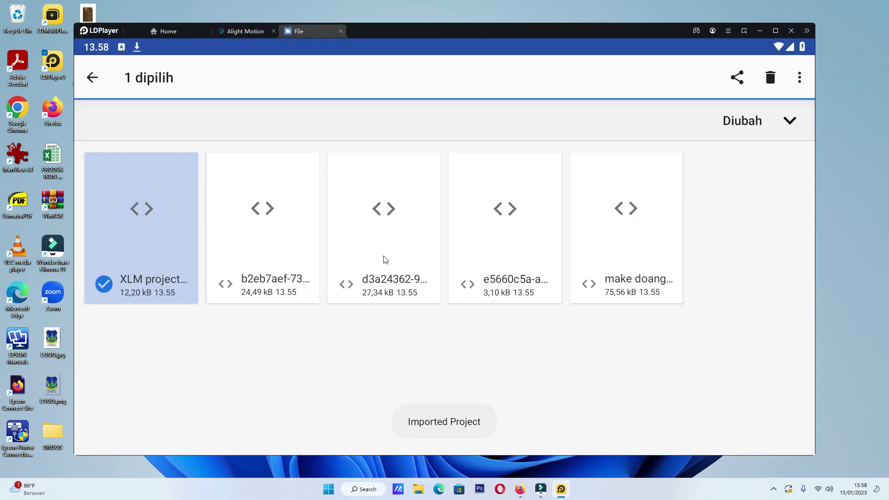
{"action": "left_click", "coordinate": [384, 257]}
{"action": "left_click", "coordinate": [129, 283]}
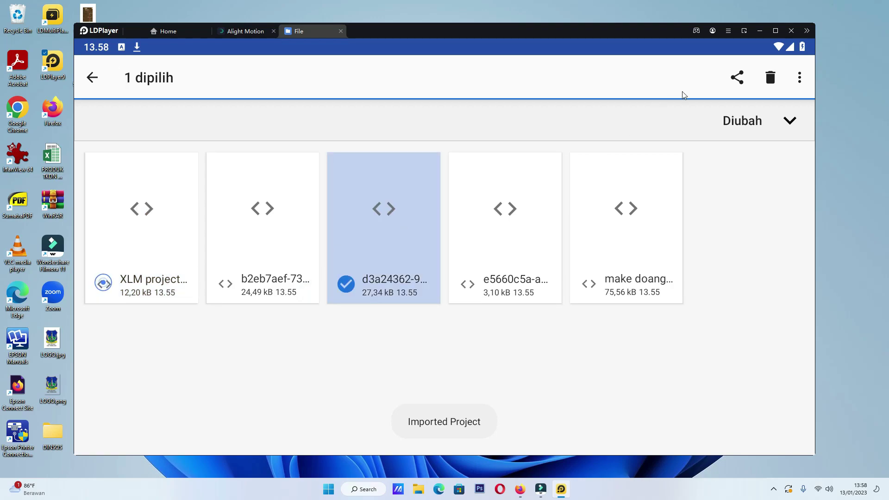
{"action": "left_click", "coordinate": [738, 78]}
{"action": "left_click", "coordinate": [312, 299]}
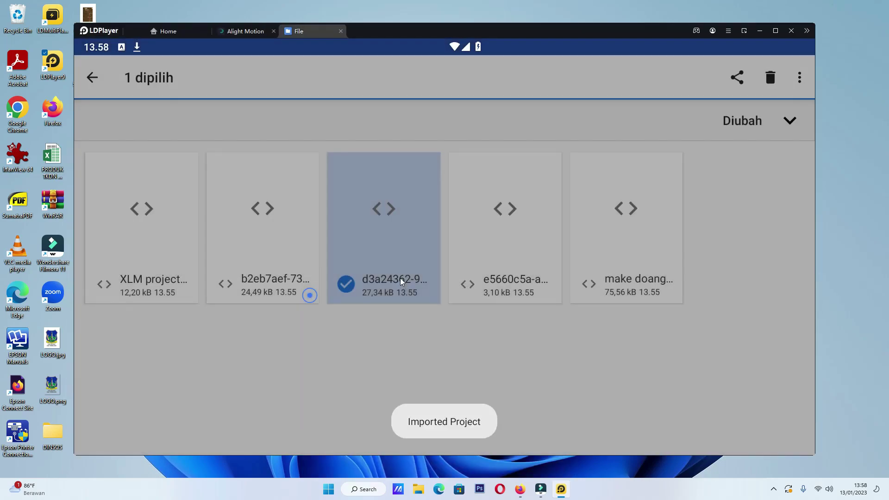
{"action": "left_click", "coordinate": [393, 281]}
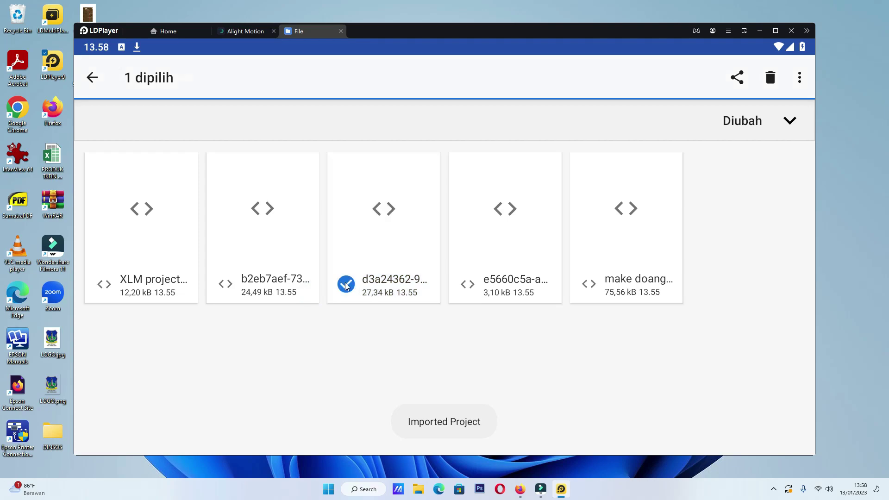
Share the e5660c5a-a… and make doang… XML files to Alight Motion individually, deselecting each after import.
{"action": "left_click", "coordinate": [491, 259]}
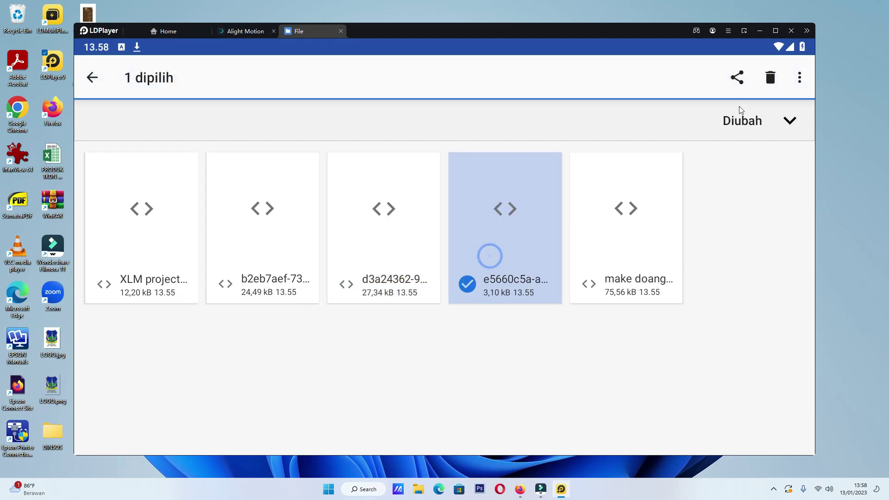
{"action": "left_click", "coordinate": [737, 78]}
{"action": "left_click", "coordinate": [319, 292]}
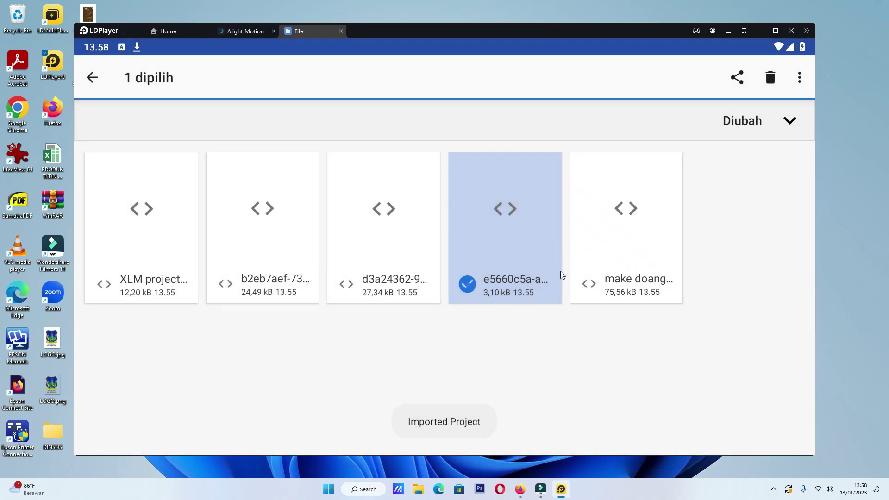
{"action": "left_click", "coordinate": [560, 274]}
{"action": "left_click", "coordinate": [599, 250]}
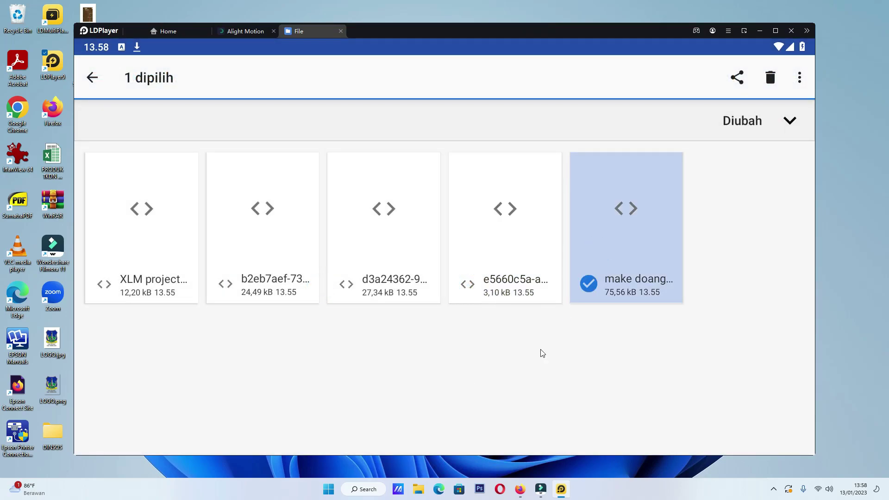
{"action": "left_click", "coordinate": [737, 78]}
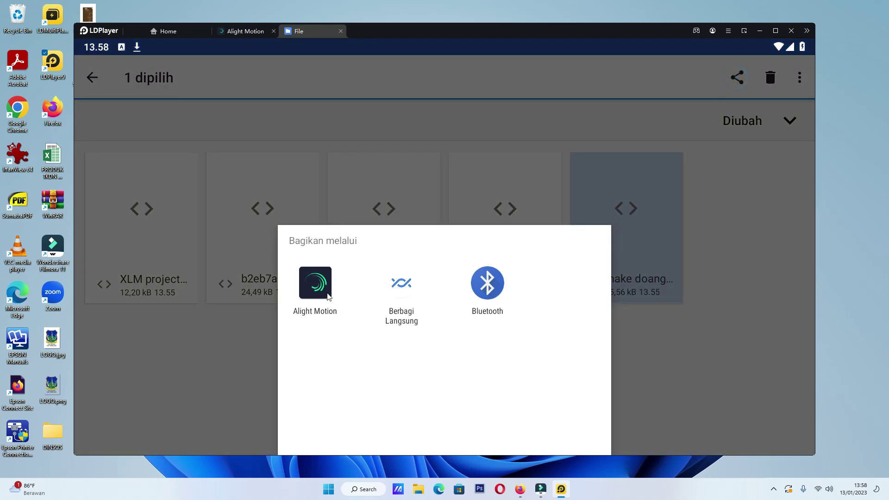
{"action": "left_click", "coordinate": [328, 297]}
{"action": "left_click", "coordinate": [596, 286]}
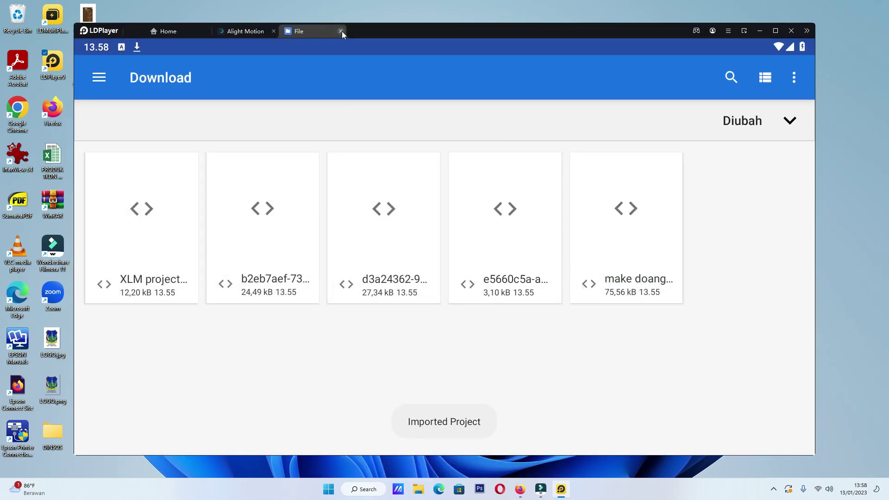
Switch from the file manager to Alight Motion and open the TAHAP 1 project, allowing access to photos, media and files.
{"action": "left_click", "coordinate": [340, 31]}
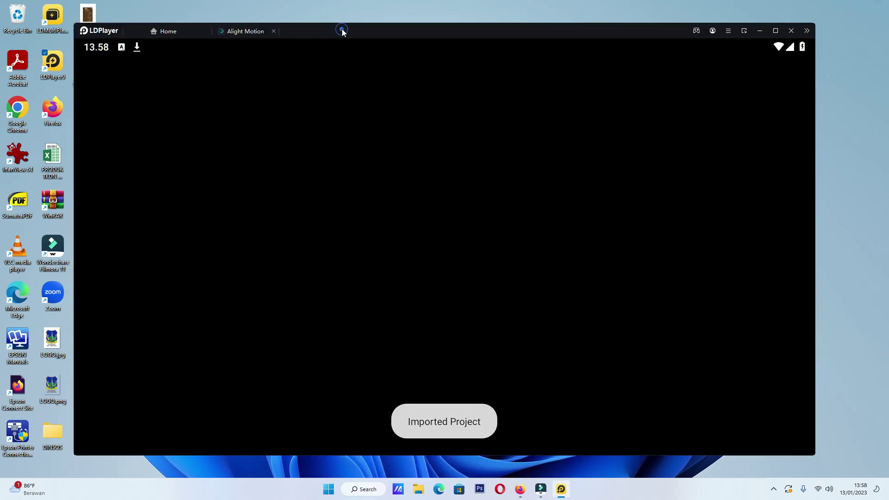
{"action": "left_click", "coordinate": [250, 31]}
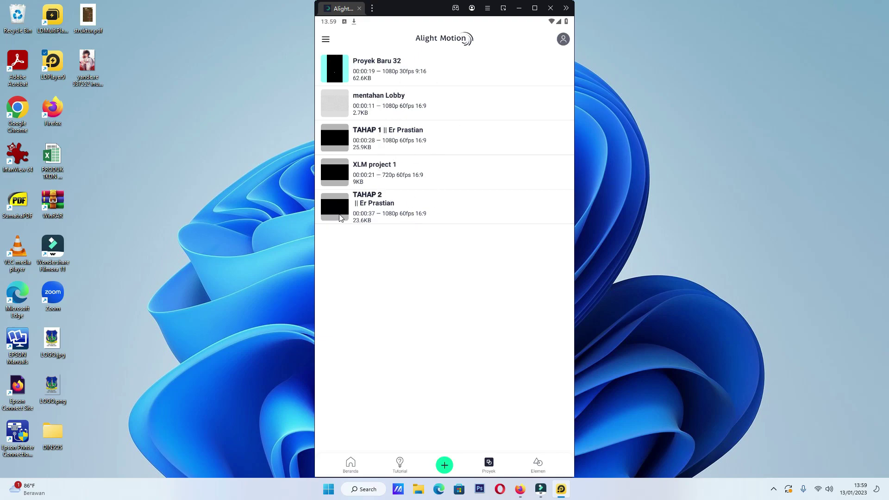
{"action": "left_click", "coordinate": [332, 142]}
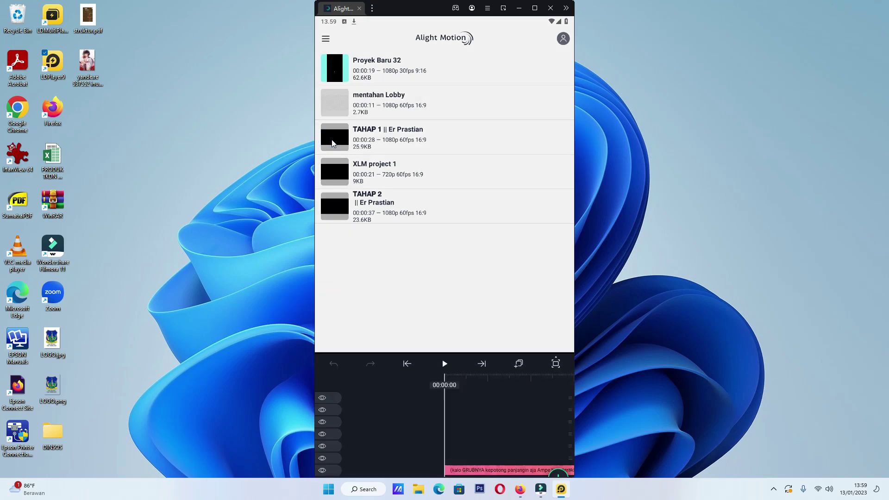
{"action": "left_click", "coordinate": [441, 213]}
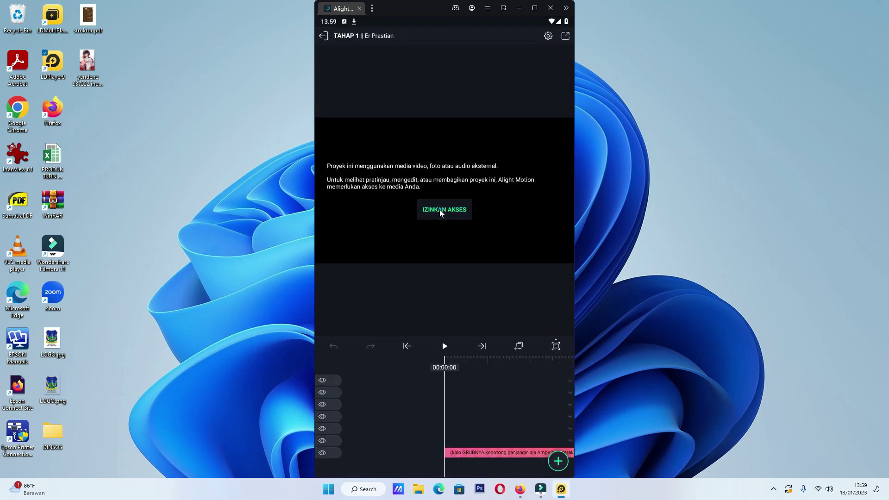
{"action": "left_click", "coordinate": [539, 268]}
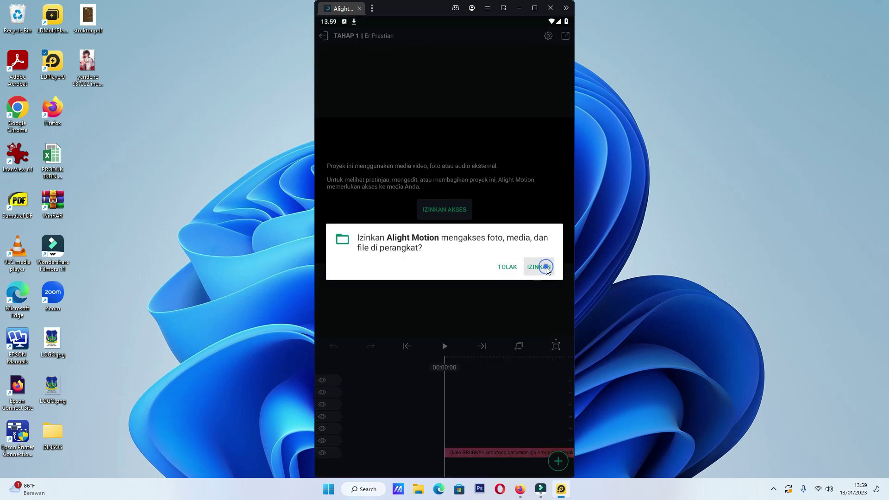
Preview the TAHAP 1 timeline and check the media of the layer Proyek Baru 54 [4DD6AFD].png Copy 2.
{"action": "left_click", "coordinate": [445, 347]}
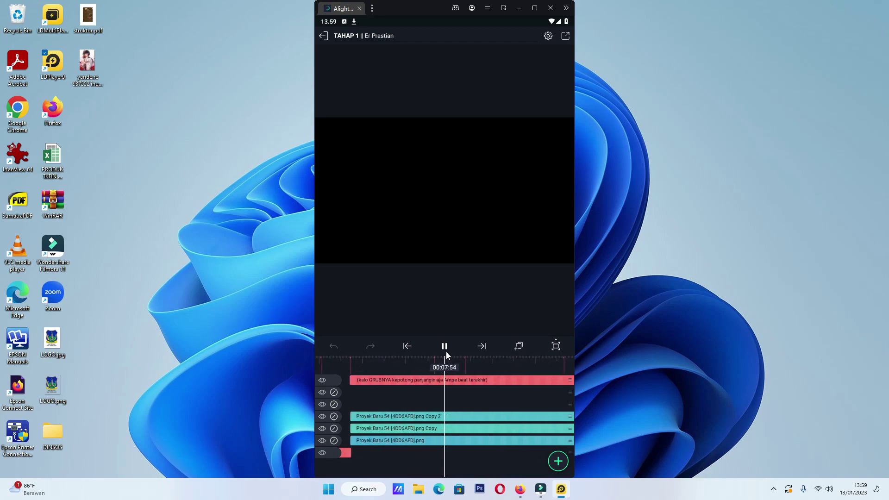
{"action": "left_click", "coordinate": [444, 346]}
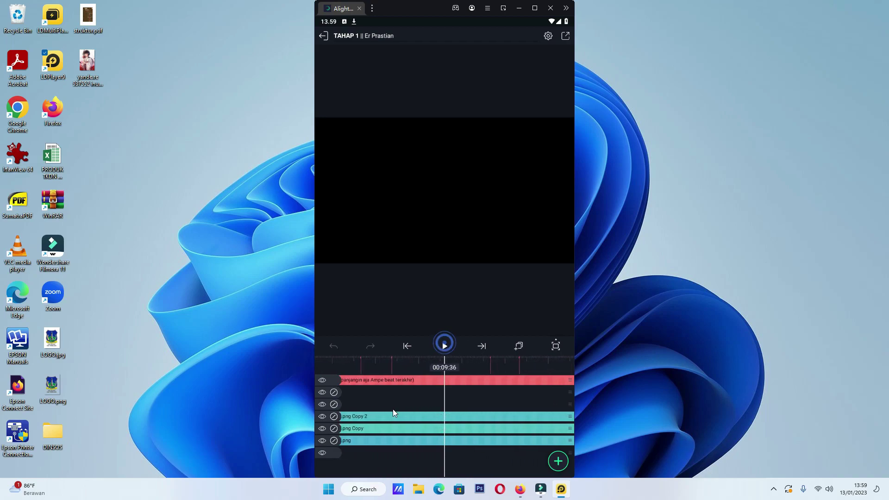
{"action": "left_click", "coordinate": [391, 417]}
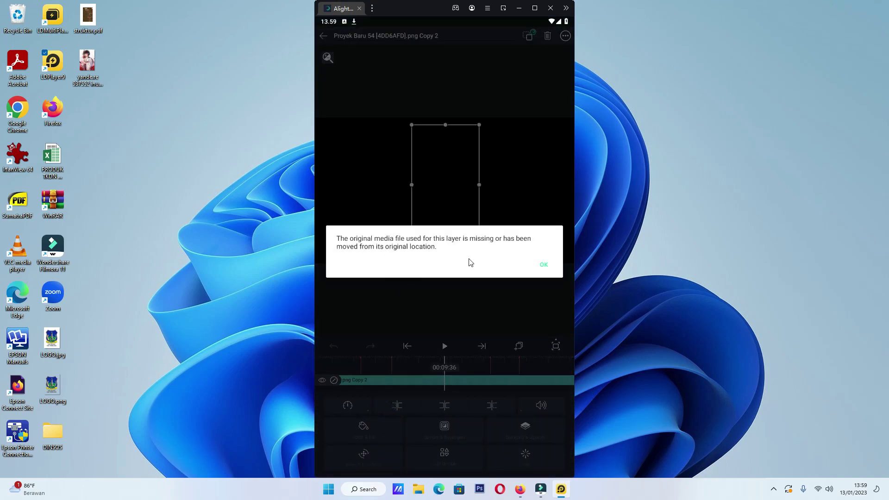
{"action": "left_click", "coordinate": [543, 265]}
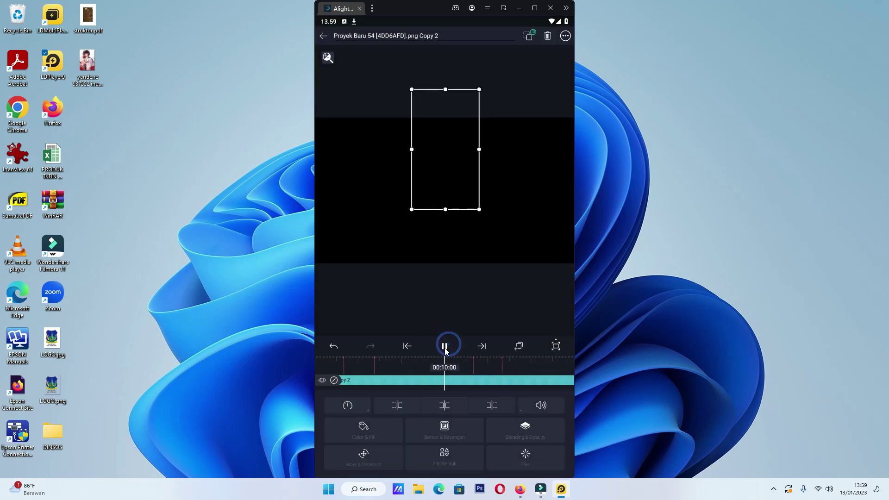
{"action": "left_click", "coordinate": [413, 209]}
{"action": "left_click", "coordinate": [424, 249]}
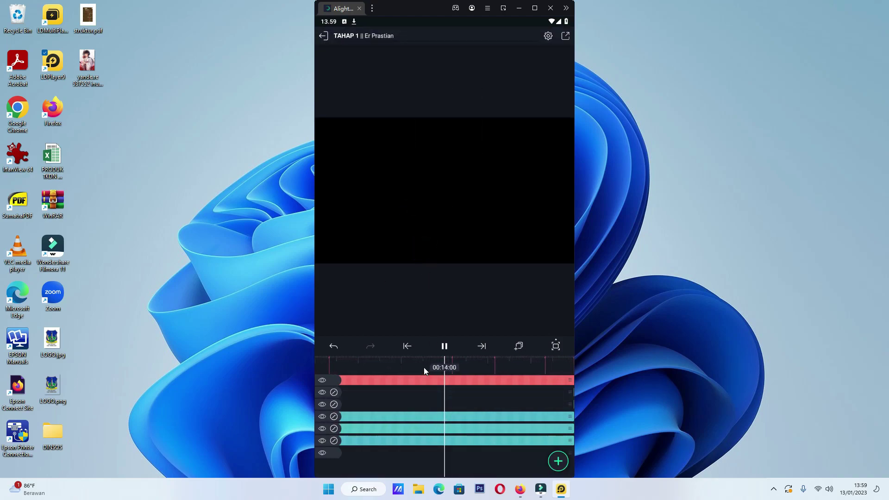
Play further through the TAHAP 1 timeline and inspect the red group layer that starts with "kalo GRUBNYA kepotong".
{"action": "left_click", "coordinate": [445, 346]}
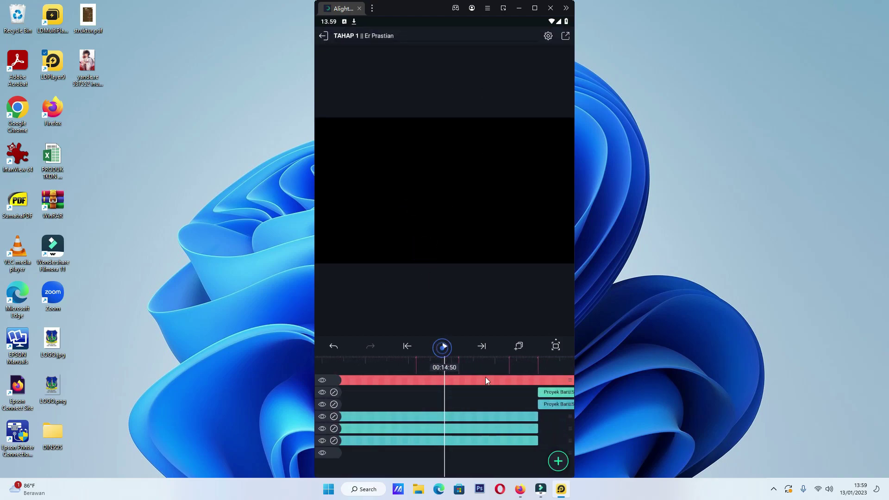
{"action": "left_click", "coordinate": [445, 346]}
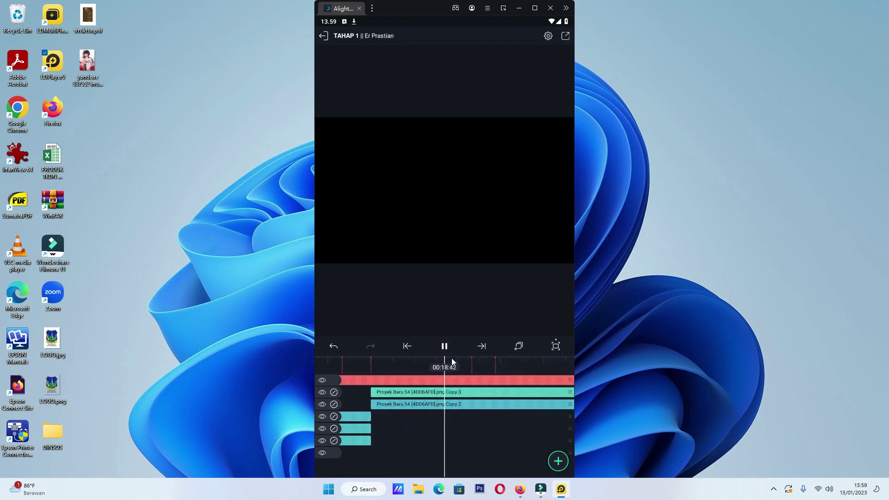
{"action": "left_click", "coordinate": [444, 346]}
{"action": "scroll", "coordinate": [394, 402], "scroll_direction": "down", "scroll_amount": 1}
{"action": "scroll", "coordinate": [397, 401], "scroll_direction": "up", "scroll_amount": 1}
{"action": "left_click", "coordinate": [433, 380]}
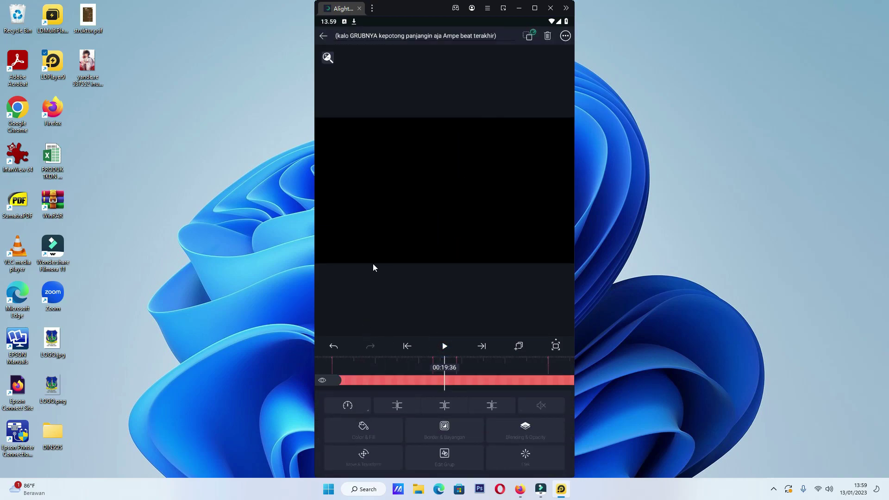
{"action": "left_click", "coordinate": [323, 36]}
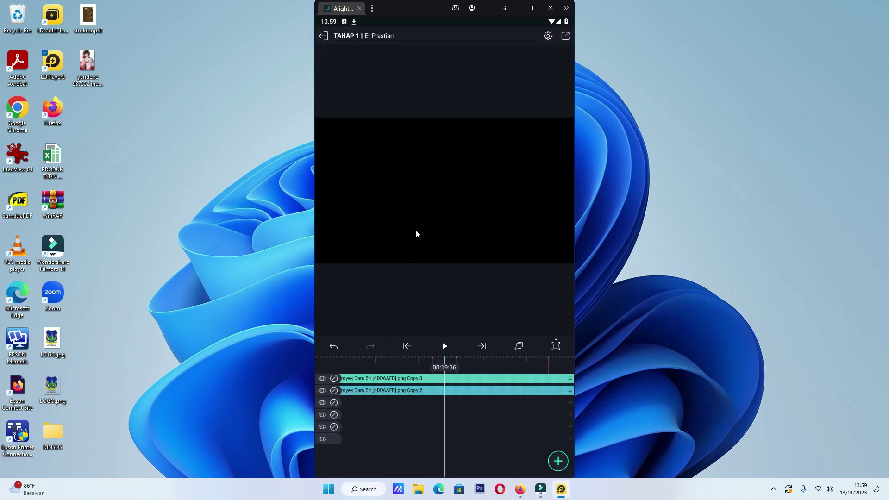
Close the TAHAP 1 project, open Proyek Baru 32 and play the first seconds of its timeline.
{"action": "left_click", "coordinate": [324, 37]}
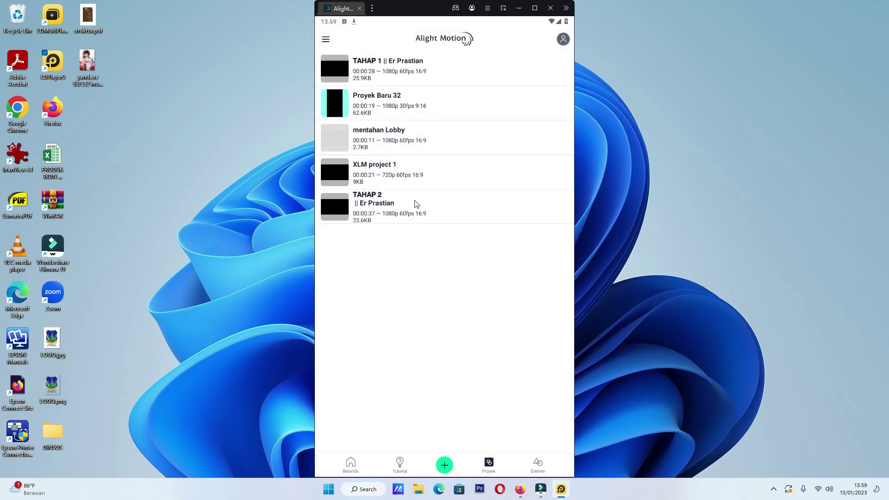
{"action": "left_click", "coordinate": [339, 99]}
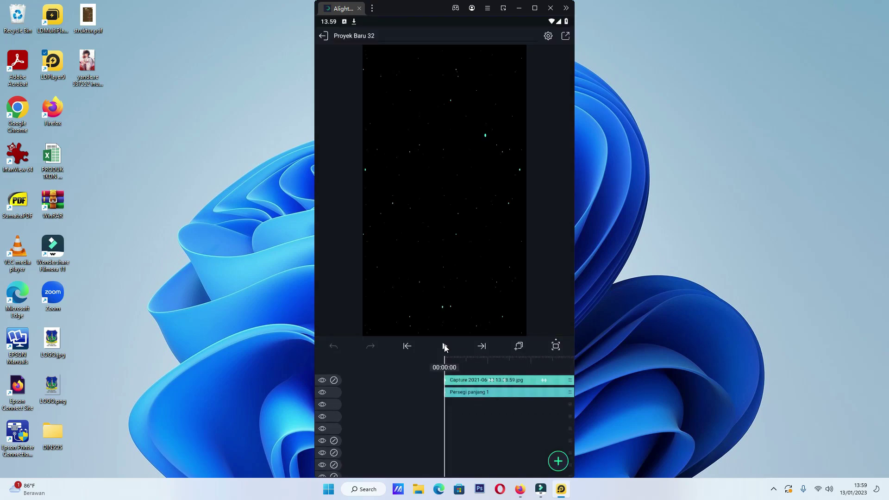
{"action": "left_click", "coordinate": [445, 347]}
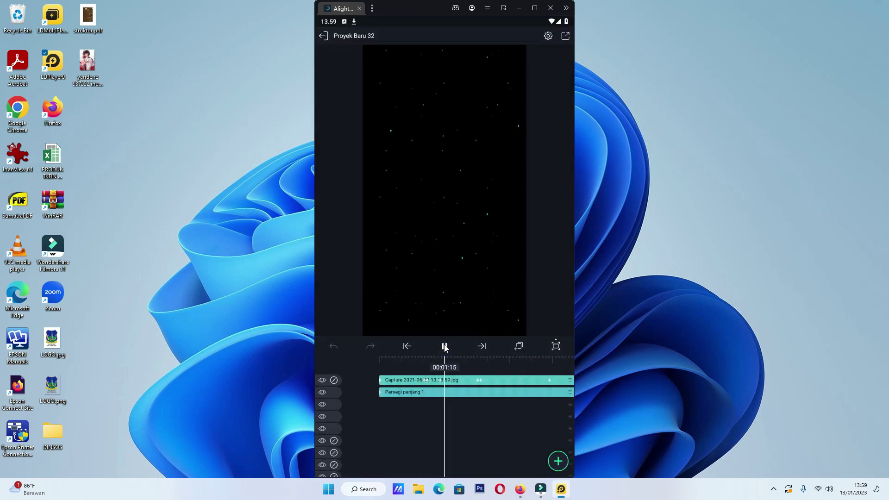
{"action": "left_click", "coordinate": [445, 347]}
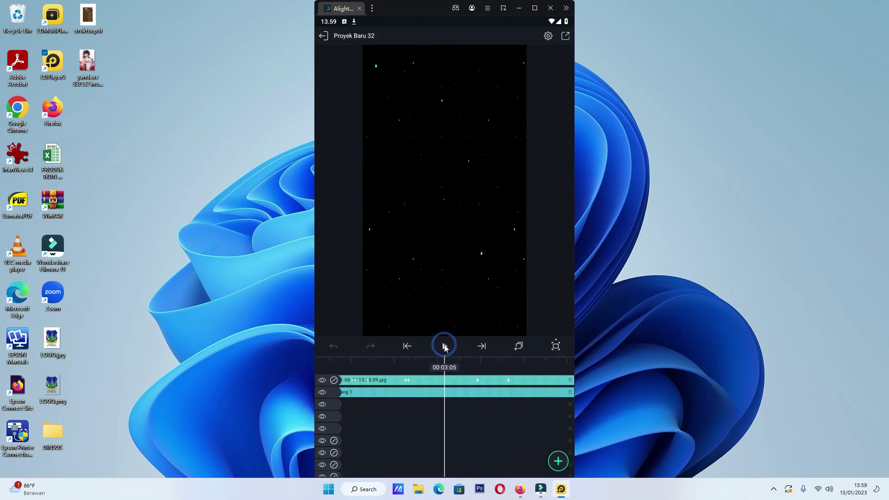
Check the media of the Capture 2021-06-22 13.38.59.jpg layer, then add a size keyframe at 00:03:05 and remove it again.
{"action": "left_click", "coordinate": [404, 382]}
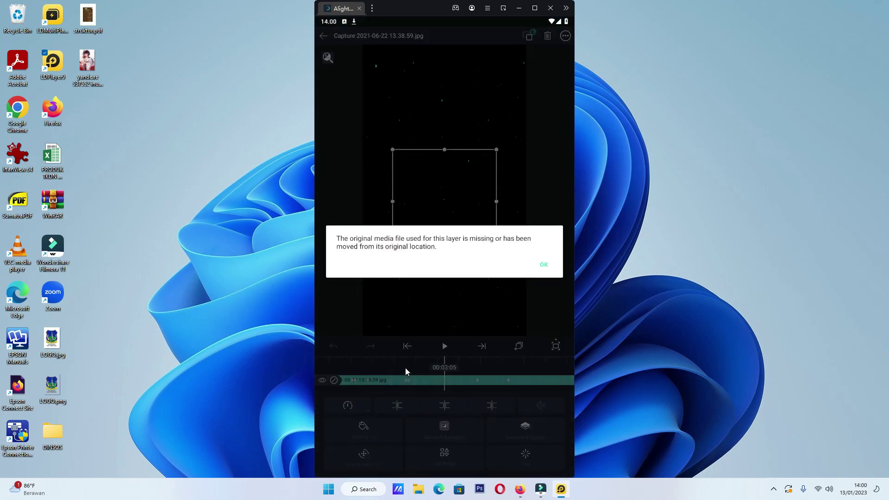
{"action": "left_click", "coordinate": [545, 266]}
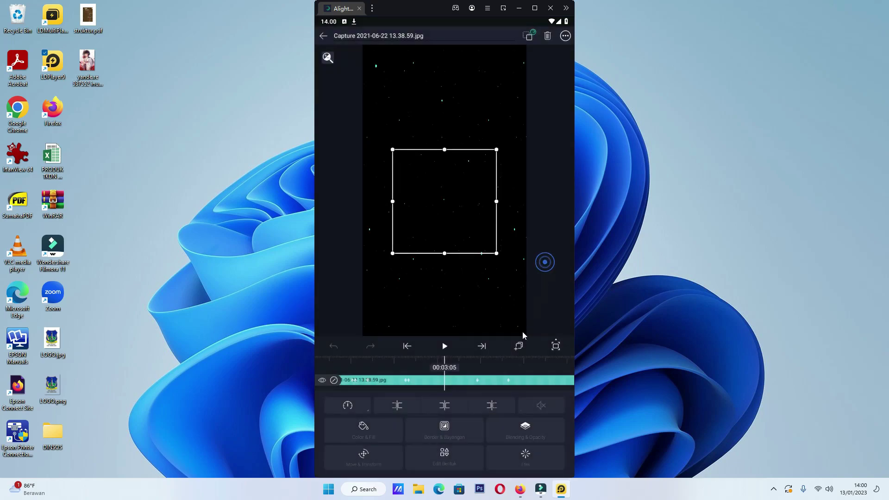
{"action": "left_click", "coordinate": [448, 455]}
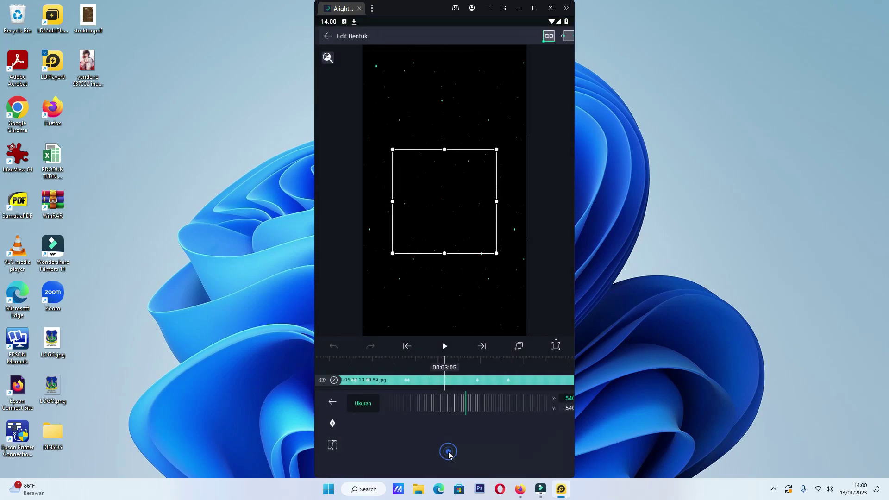
{"action": "left_click", "coordinate": [328, 424]}
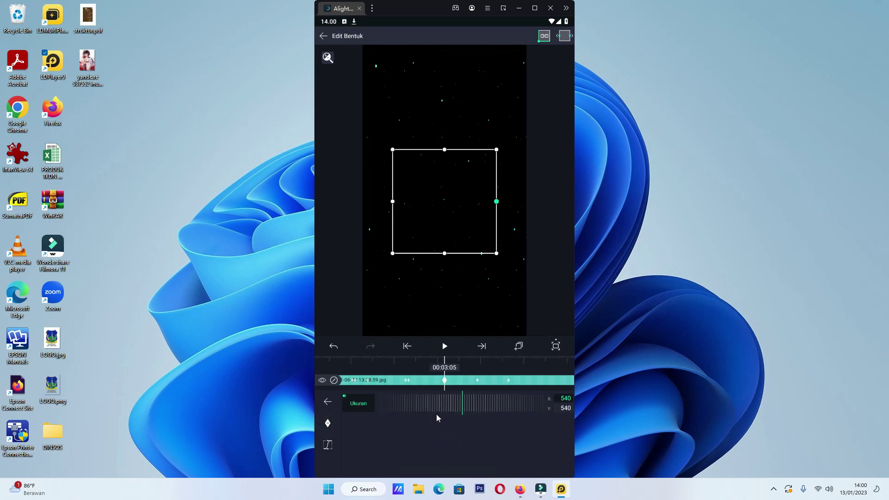
{"action": "left_click", "coordinate": [328, 424]}
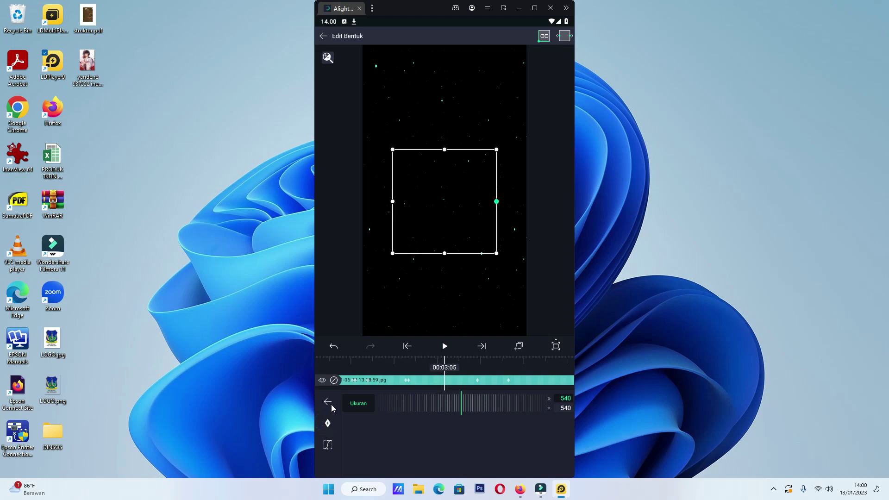
{"action": "left_click", "coordinate": [555, 314]}
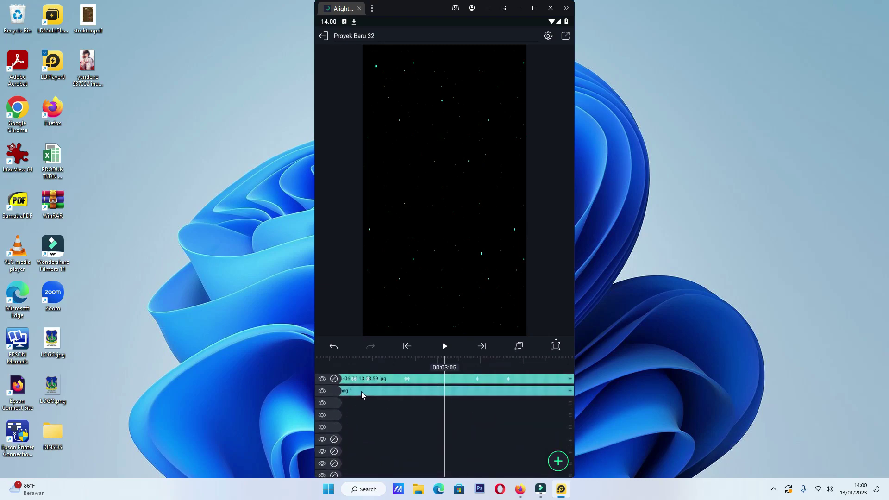
Shift the Persegi panjang 1 layer slightly left and down on the canvas, then deselect it.
{"action": "left_click", "coordinate": [361, 392]}
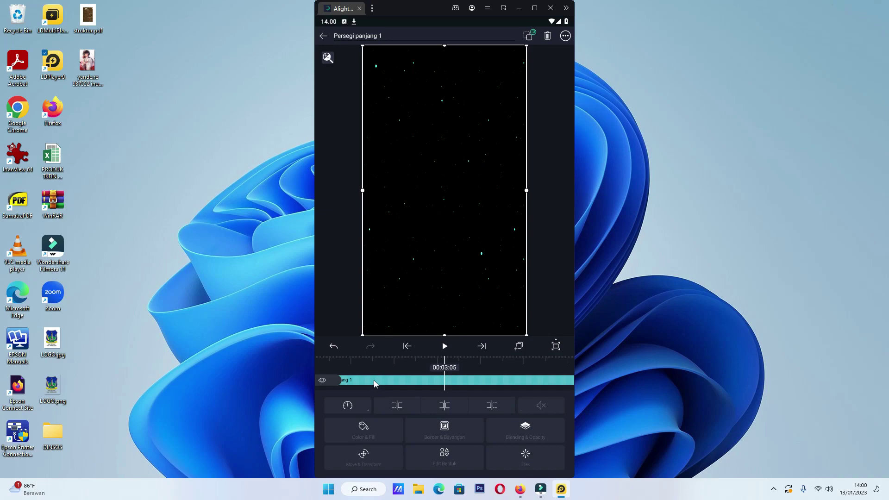
{"action": "left_click_drag", "start_coordinate": [504, 263], "coordinate": [463, 261]}
{"action": "left_click", "coordinate": [541, 252]}
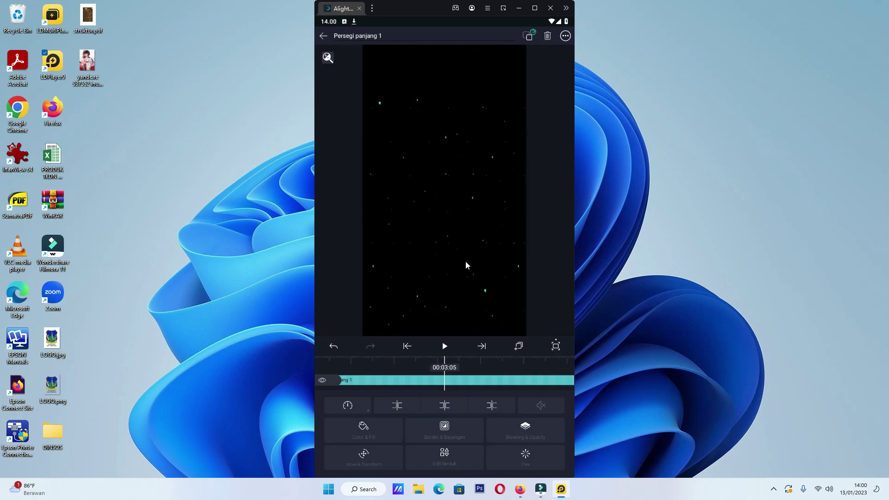
{"action": "left_click", "coordinate": [499, 264]}
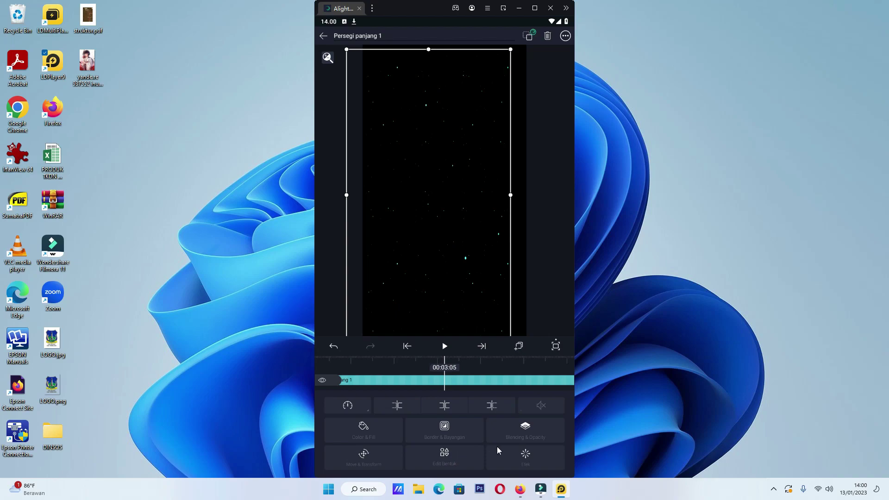
{"action": "left_click", "coordinate": [546, 297]}
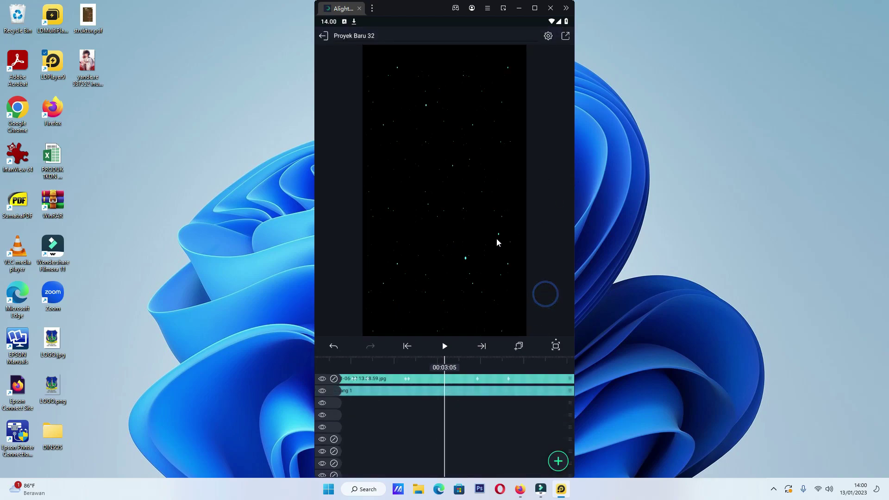
Add the broken-glass image 1672136797365.png from the media library as a new layer at 00:00:00.
{"action": "left_click", "coordinate": [565, 39]}
{"action": "scroll", "coordinate": [385, 405], "scroll_direction": "down", "scroll_amount": 5}
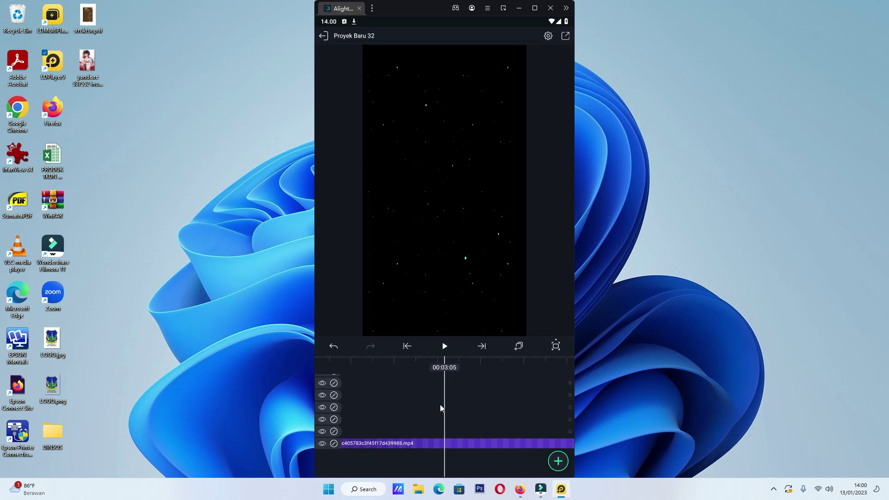
{"action": "left_click", "coordinate": [348, 454]}
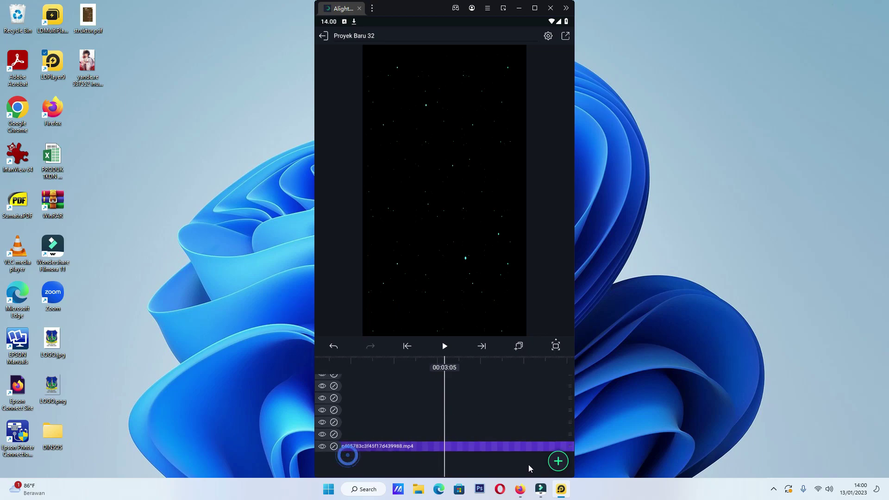
{"action": "left_click_drag", "start_coordinate": [517, 420], "coordinate": [579, 357]}
{"action": "left_click_drag", "start_coordinate": [487, 421], "coordinate": [582, 398]}
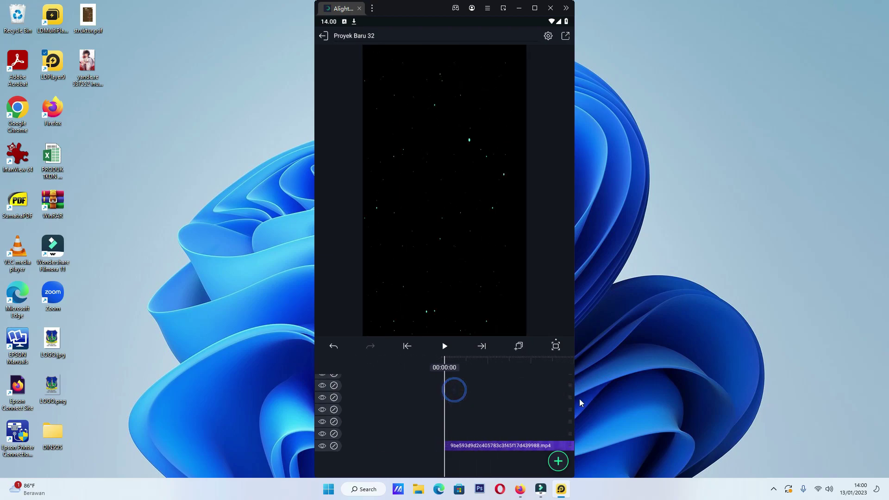
{"action": "left_click", "coordinate": [558, 461]}
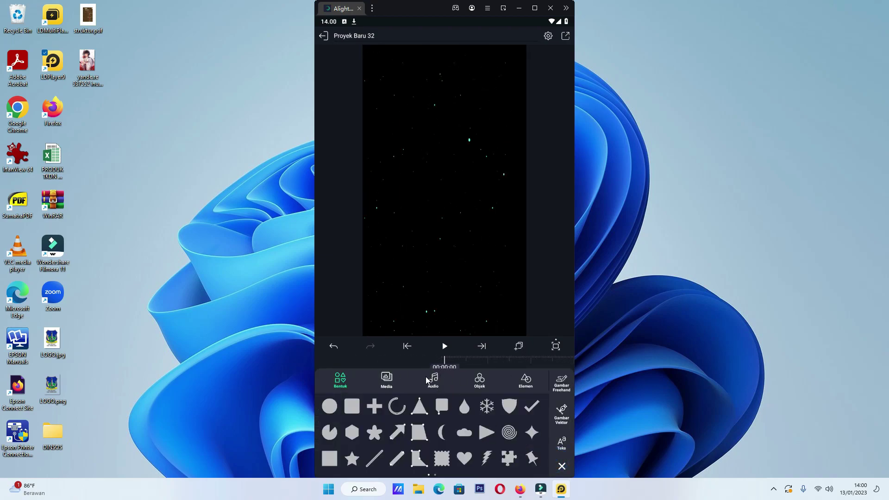
{"action": "left_click", "coordinate": [384, 380]}
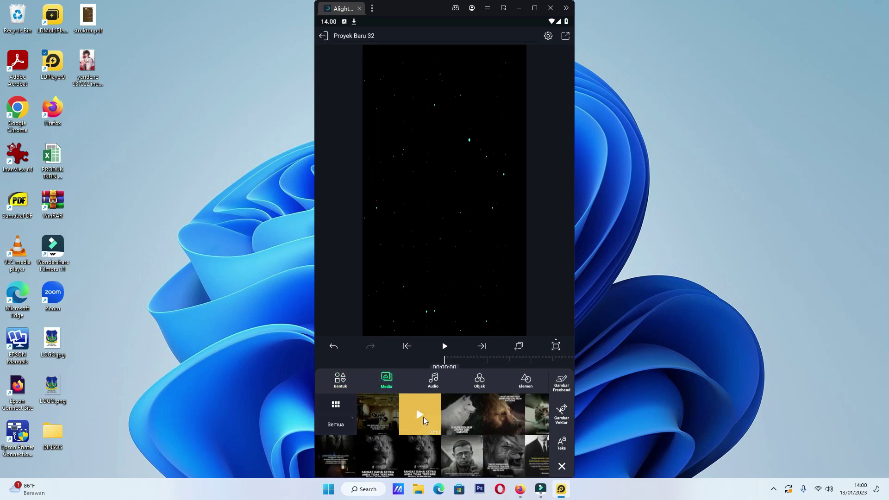
{"action": "left_click", "coordinate": [529, 427]}
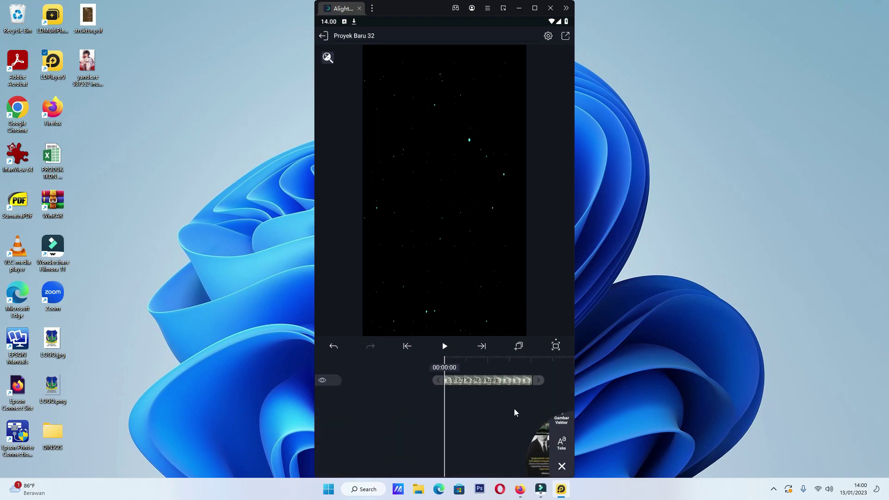
Scale the broken-glass image down slightly and place it near the middle of the canvas, previewing it on the timeline.
{"action": "left_click_drag", "start_coordinate": [446, 233], "coordinate": [438, 241]}
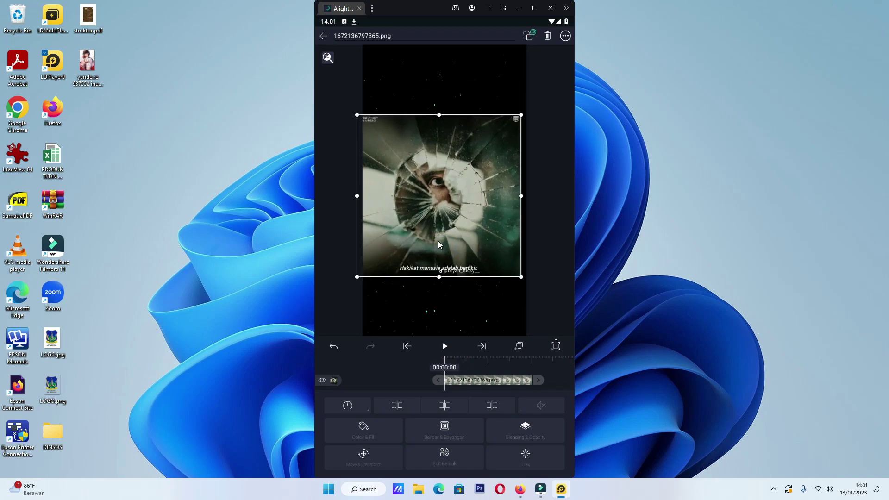
{"action": "left_click", "coordinate": [445, 347]}
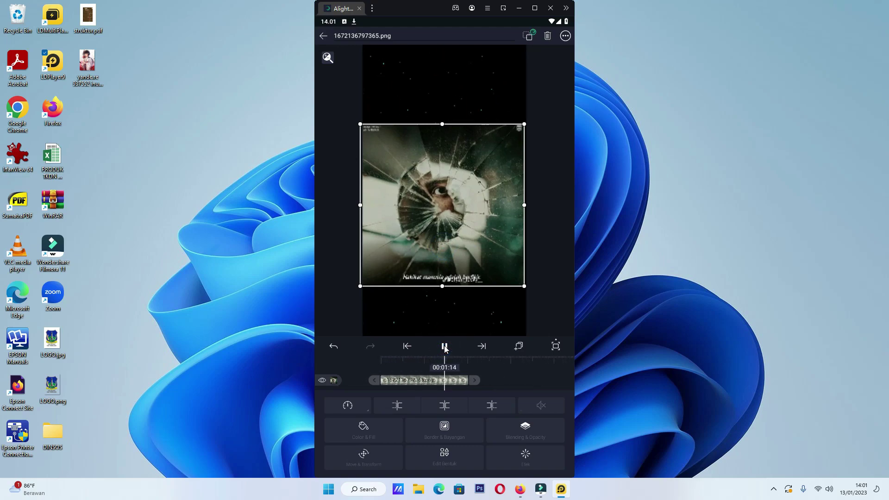
{"action": "left_click_drag", "start_coordinate": [471, 380], "coordinate": [550, 368]}
{"action": "left_click_drag", "start_coordinate": [525, 287], "coordinate": [512, 276]}
{"action": "mouse_move", "coordinate": [465, 246]}
{"action": "left_mouse_down"}
{"action": "mouse_move", "coordinate": [479, 250]}
{"action": "mouse_move", "coordinate": [465, 252]}
{"action": "left_mouse_up"}
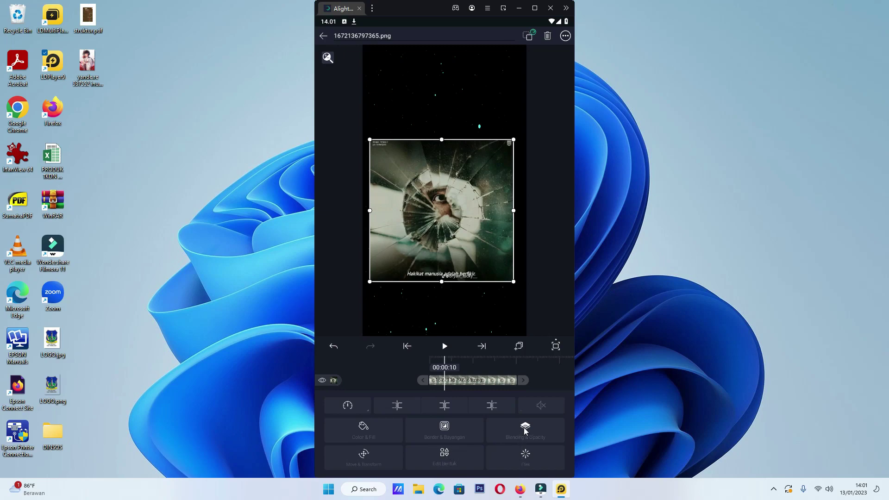
Add the Kecerahan / Kontras effect with Pengaturan Standar to the broken-glass image layer.
{"action": "left_click", "coordinate": [362, 455]}
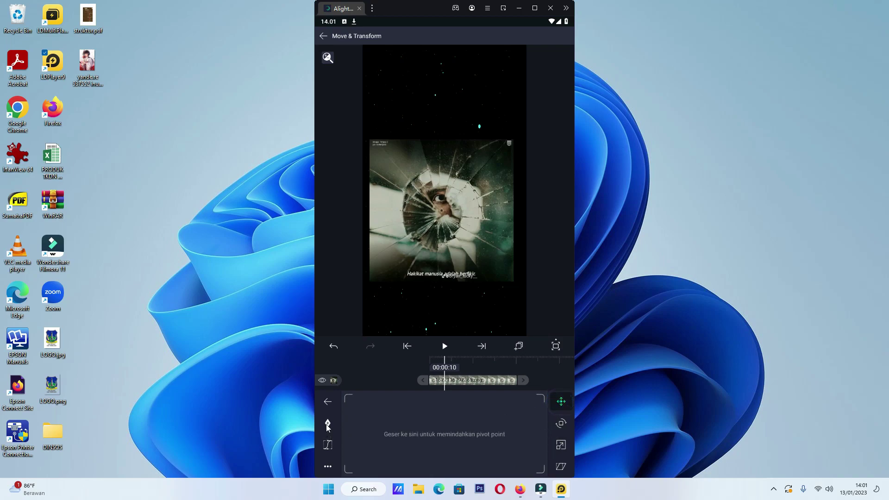
{"action": "left_click", "coordinate": [326, 402]}
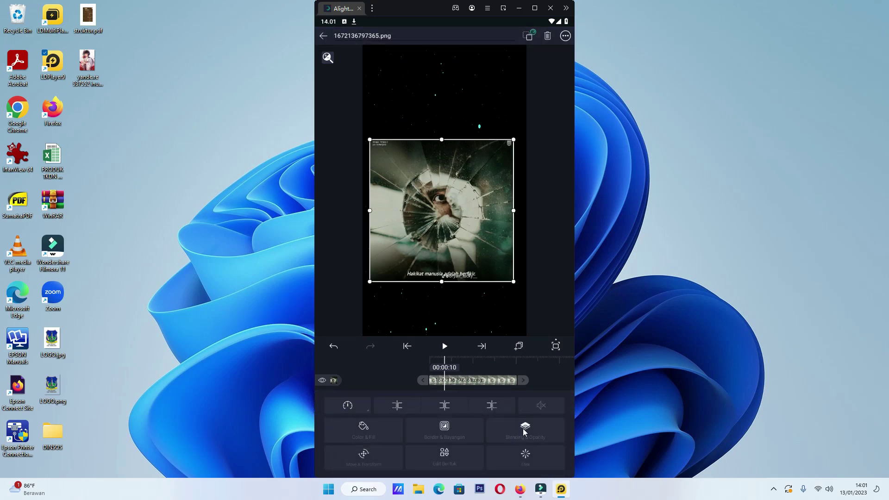
{"action": "left_click", "coordinate": [528, 457]}
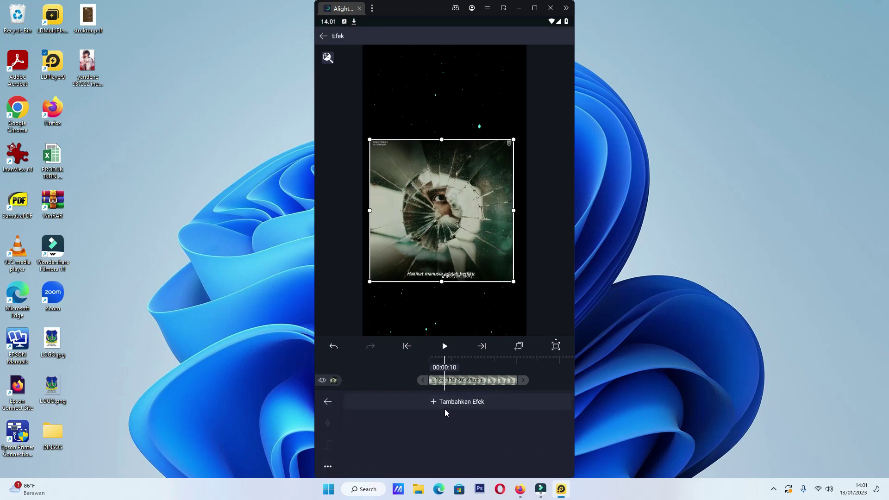
{"action": "left_click", "coordinate": [447, 403]}
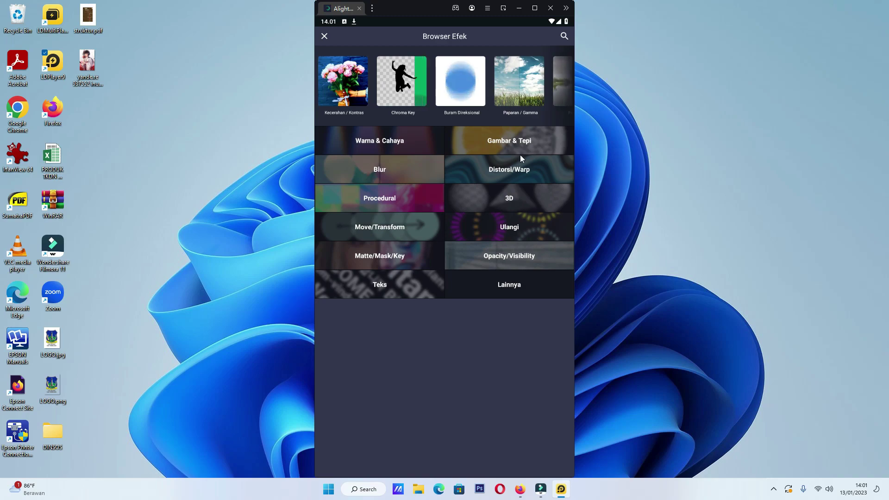
{"action": "left_click", "coordinate": [341, 85]}
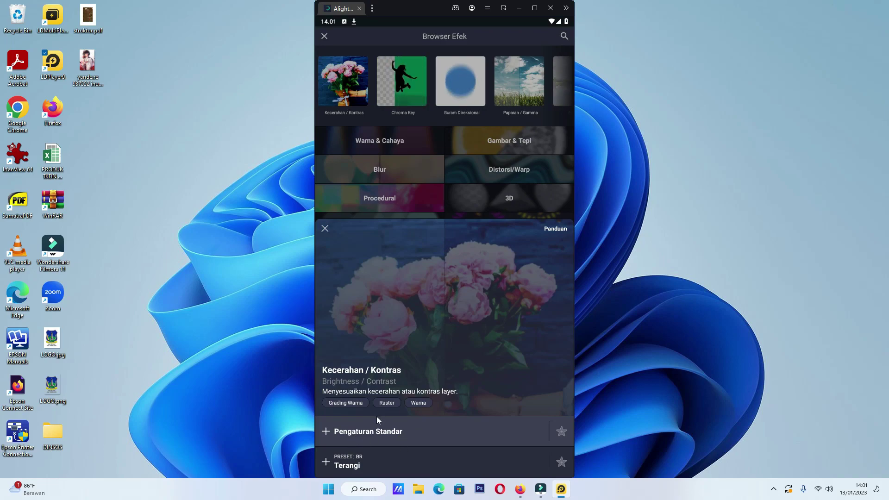
{"action": "left_click", "coordinate": [389, 433]}
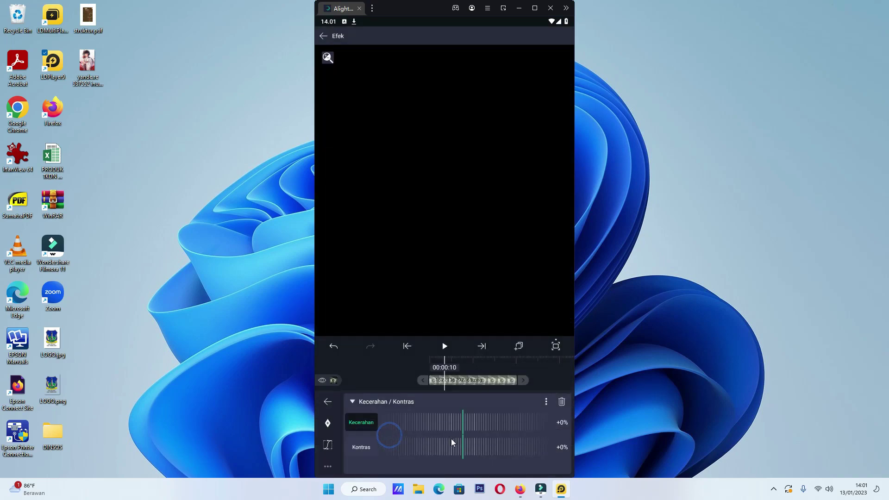
Preview the project with the broken-glass image, deselect its layer and return the playhead to 00:00:00.
{"action": "left_click", "coordinate": [443, 347]}
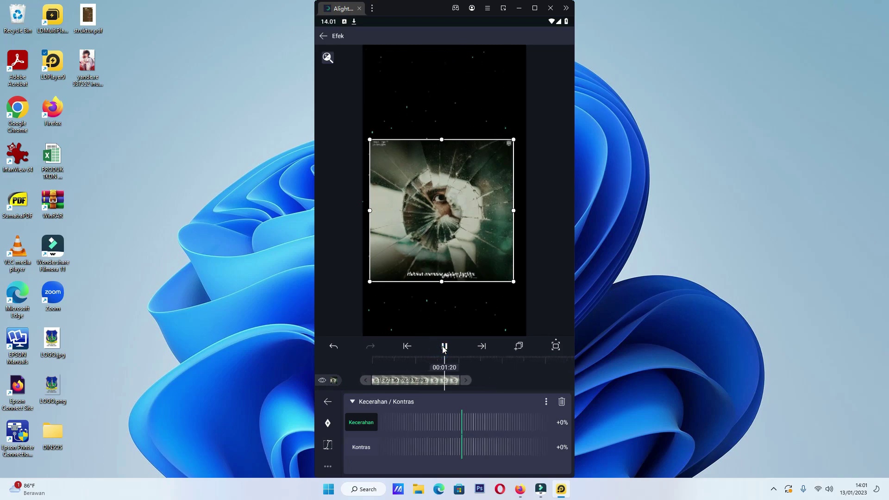
{"action": "left_click", "coordinate": [493, 368]}
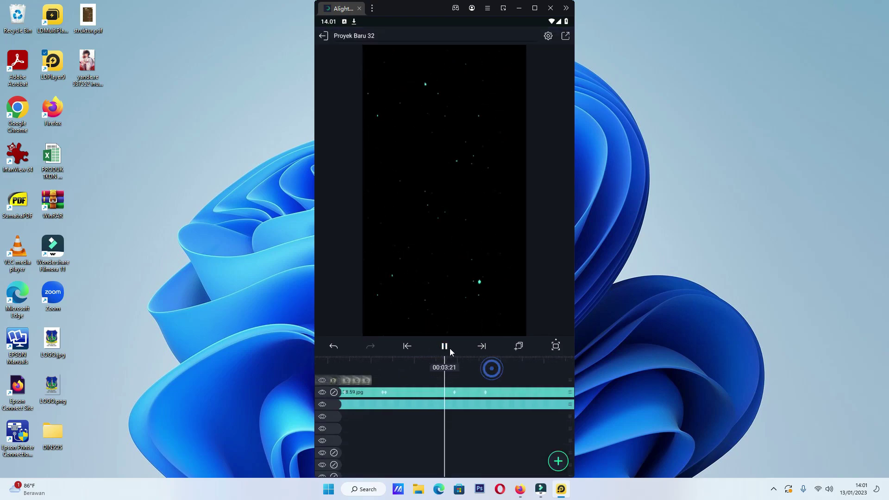
{"action": "left_click", "coordinate": [444, 346]}
{"action": "left_click_drag", "start_coordinate": [399, 419], "coordinate": [494, 441]}
{"action": "left_click_drag", "start_coordinate": [496, 410], "coordinate": [554, 404]}
Browse the audio tracks available for the project and audition tracks 10 and 14.
{"action": "left_click", "coordinate": [558, 461]}
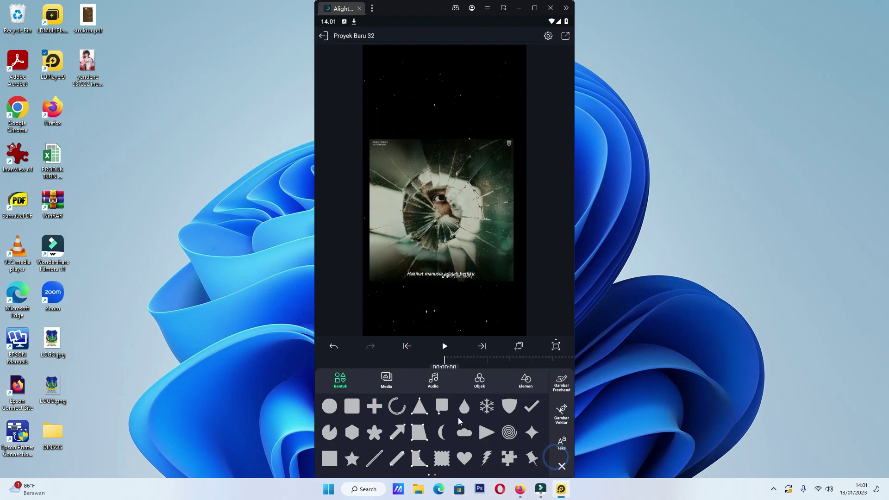
{"action": "left_click", "coordinate": [432, 382]}
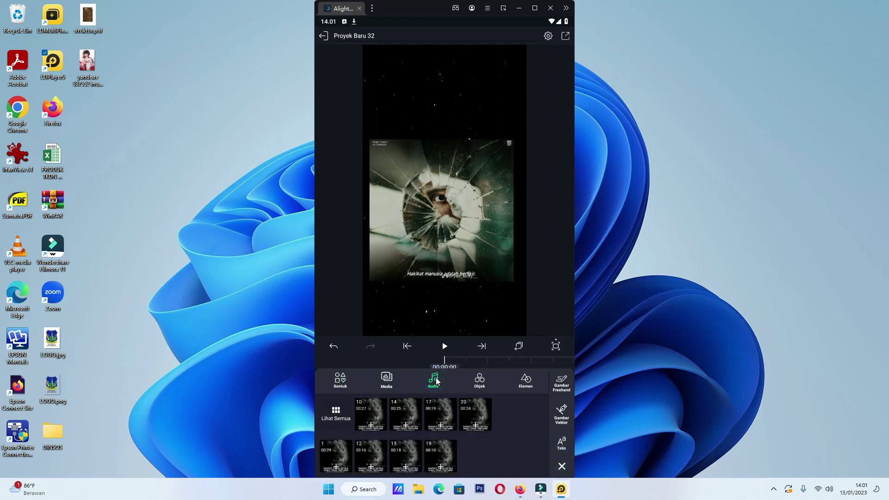
{"action": "left_click", "coordinate": [362, 411]}
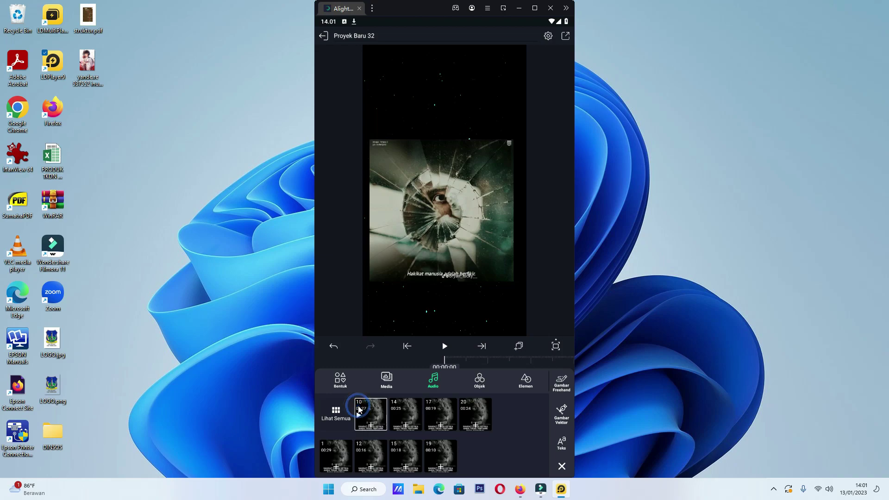
{"action": "left_click", "coordinate": [401, 410]}
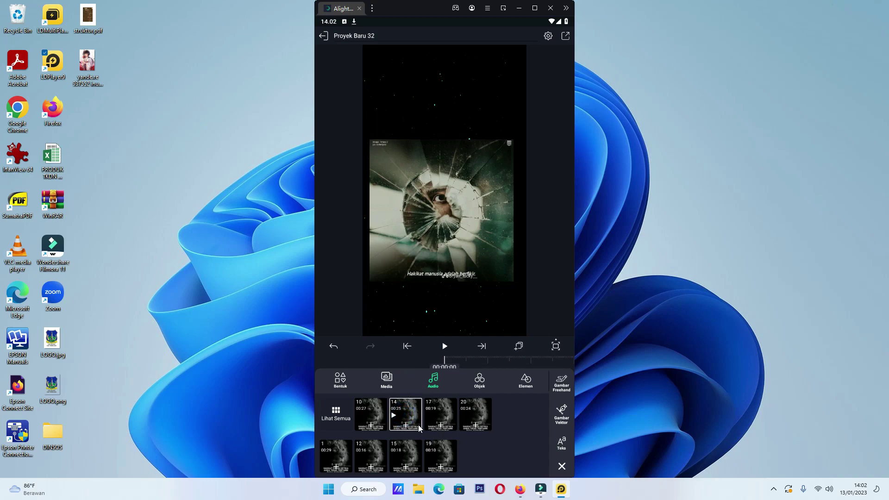
Add audio track 14 to the project at 00:00:00, preview it briefly and return the playhead to the start.
{"action": "left_click", "coordinate": [406, 425]}
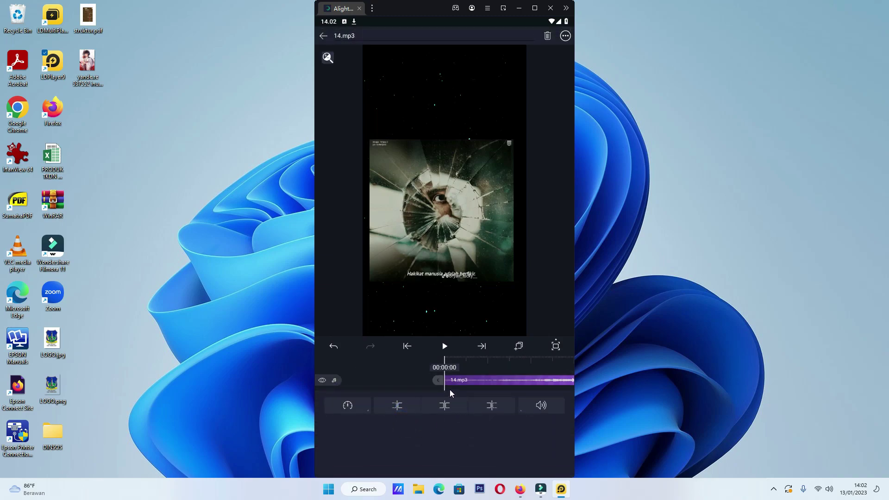
{"action": "left_click", "coordinate": [446, 347]}
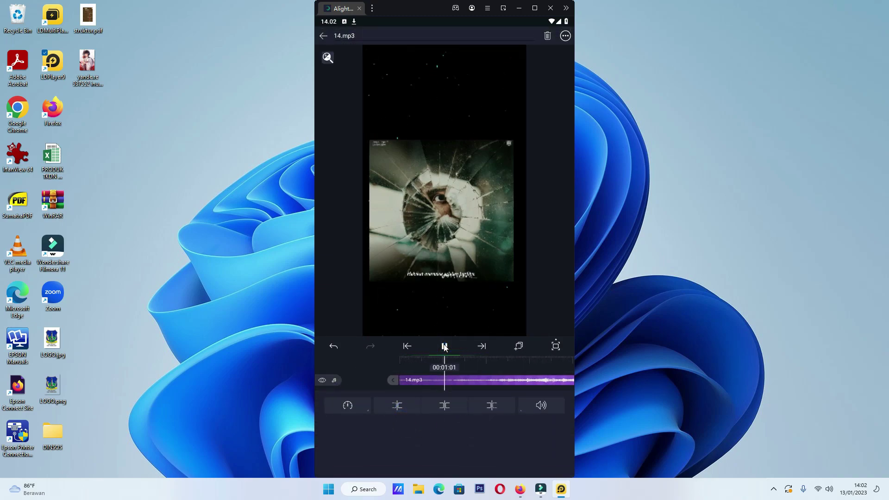
{"action": "left_click", "coordinate": [444, 347]}
{"action": "left_click_drag", "start_coordinate": [420, 366], "coordinate": [521, 366]}
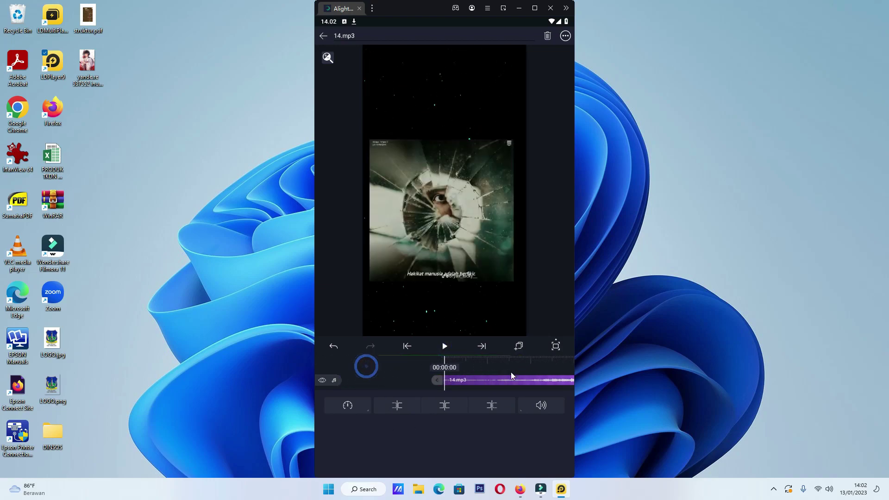
{"action": "left_click", "coordinate": [381, 382]}
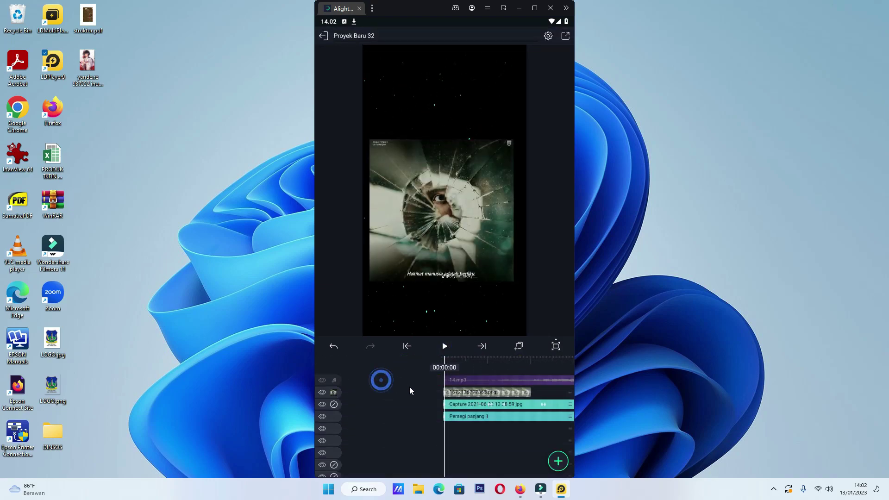
Select the broken-glass image layer and play the project from the start, pausing just past the image's end at 00:02:06.
{"action": "left_click", "coordinate": [465, 415]}
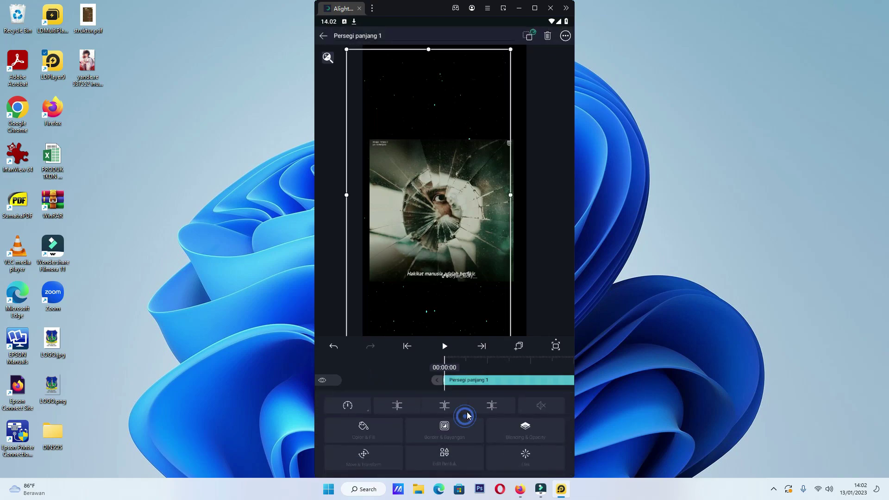
{"action": "left_click", "coordinate": [390, 377]}
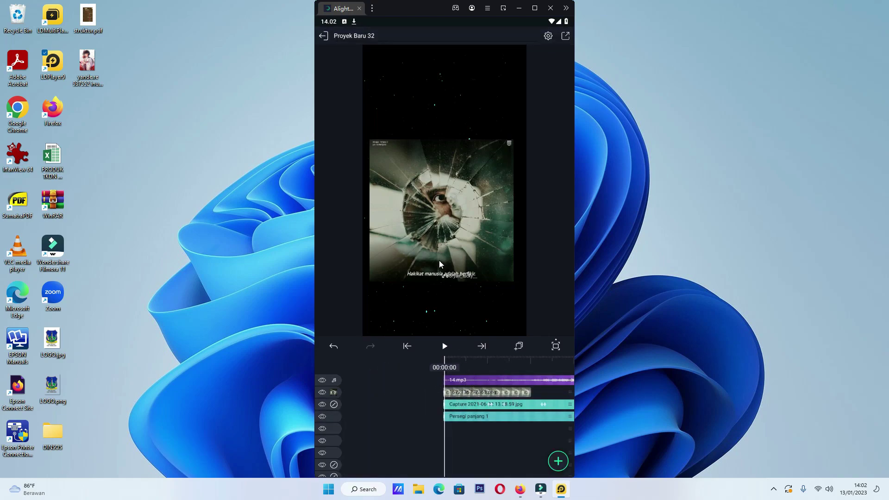
{"action": "left_click", "coordinate": [438, 230]}
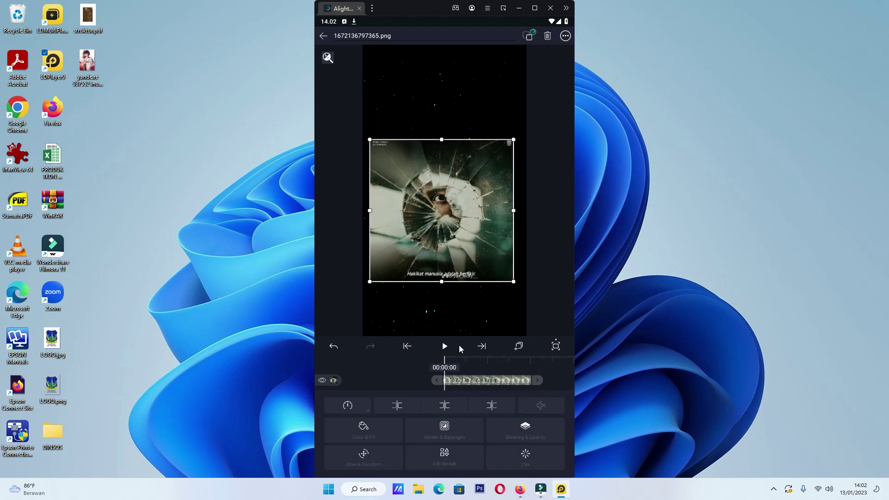
{"action": "left_click", "coordinate": [443, 347]}
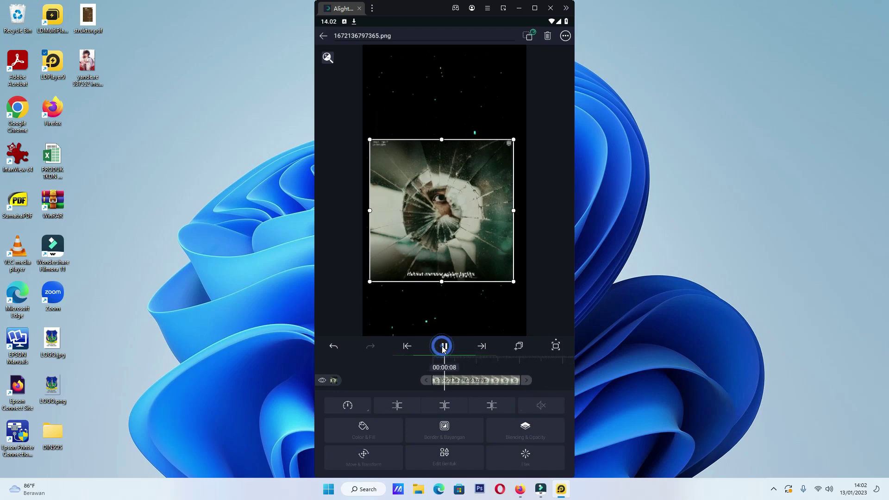
{"action": "left_click", "coordinate": [444, 347]}
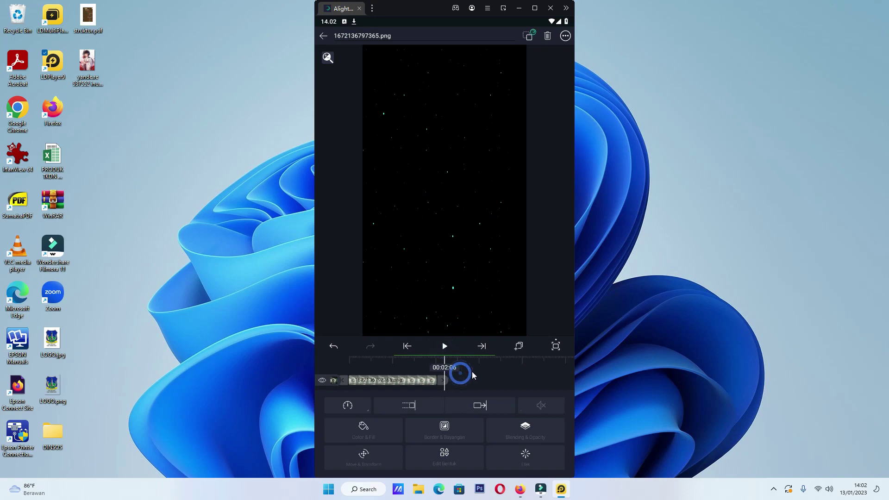
Check the Edit Bentuk settings of the broken-glass image, leave them and deselect the layer.
{"action": "left_click", "coordinate": [445, 455]}
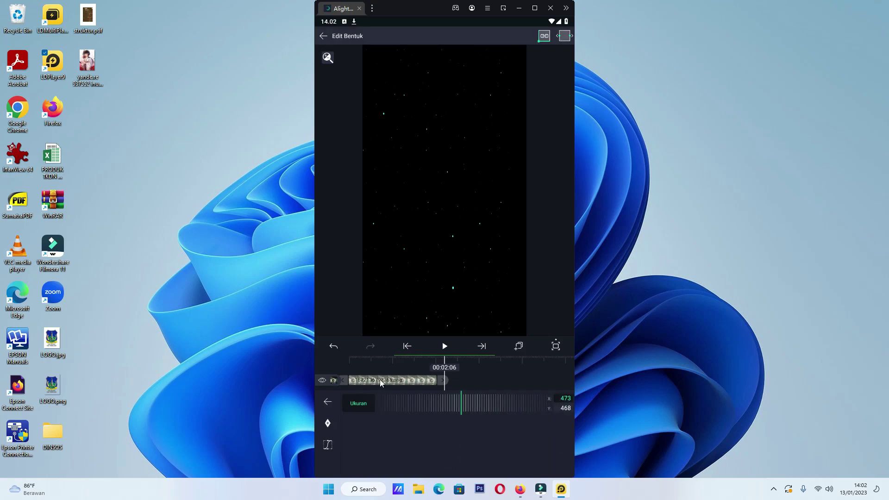
{"action": "left_click", "coordinate": [327, 423]}
{"action": "left_click", "coordinate": [328, 404]}
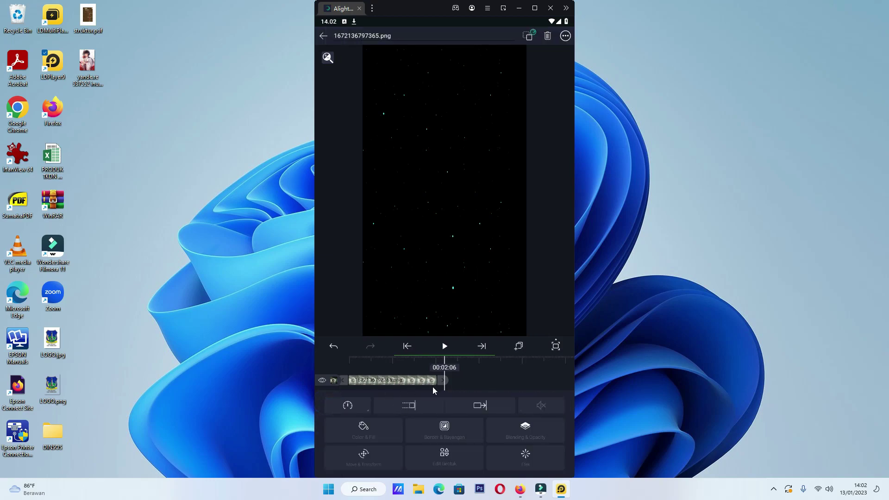
{"action": "left_click", "coordinate": [499, 387]}
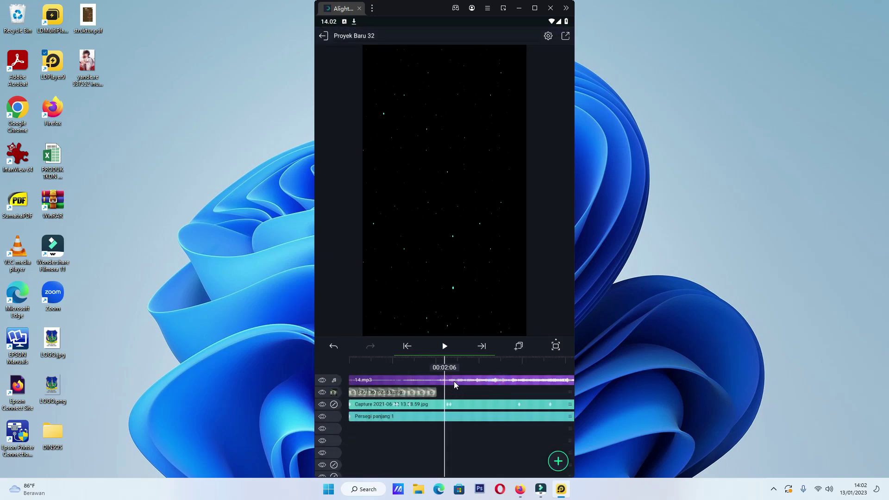
Add the white wolf image to the project at 00:02:06 and preview it on the timeline.
{"action": "left_click", "coordinate": [558, 461]}
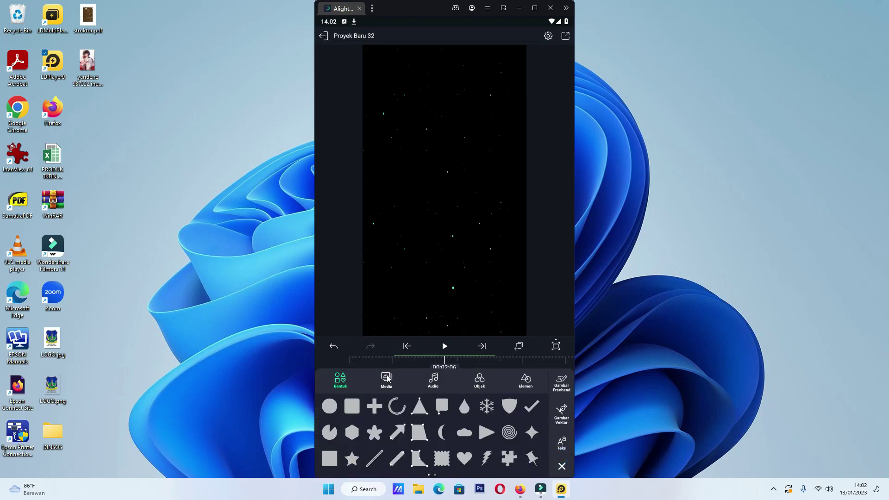
{"action": "left_click", "coordinate": [387, 378]}
{"action": "left_click", "coordinate": [463, 410]}
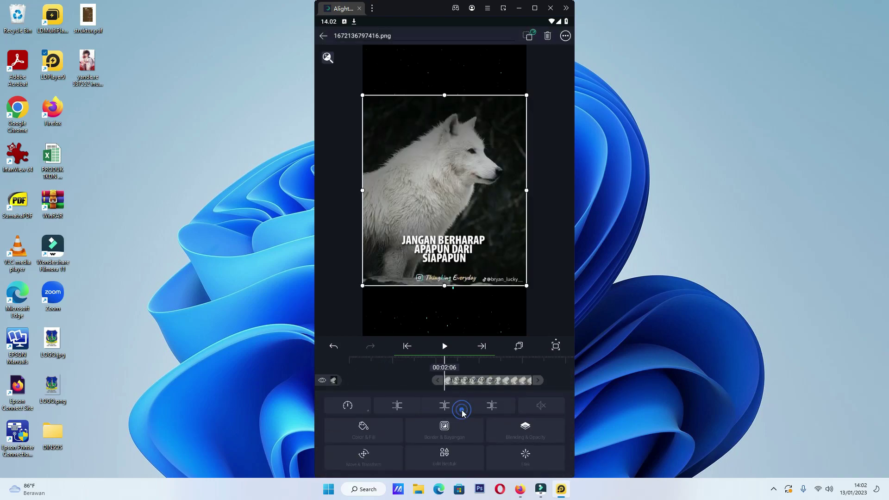
{"action": "left_click", "coordinate": [444, 347]}
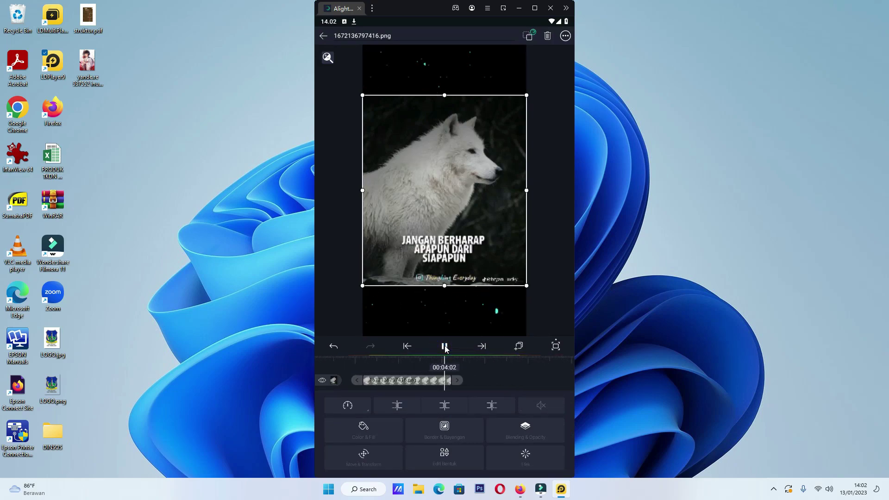
{"action": "left_click", "coordinate": [444, 346]}
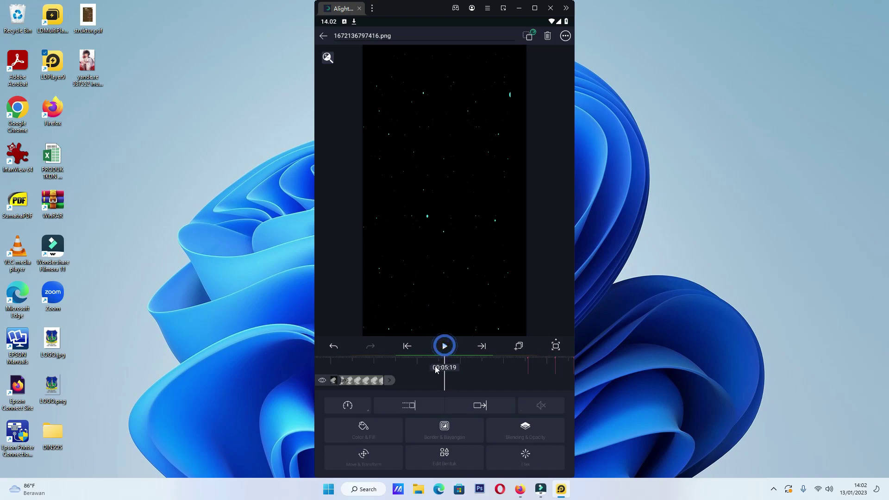
{"action": "left_click", "coordinate": [482, 371]}
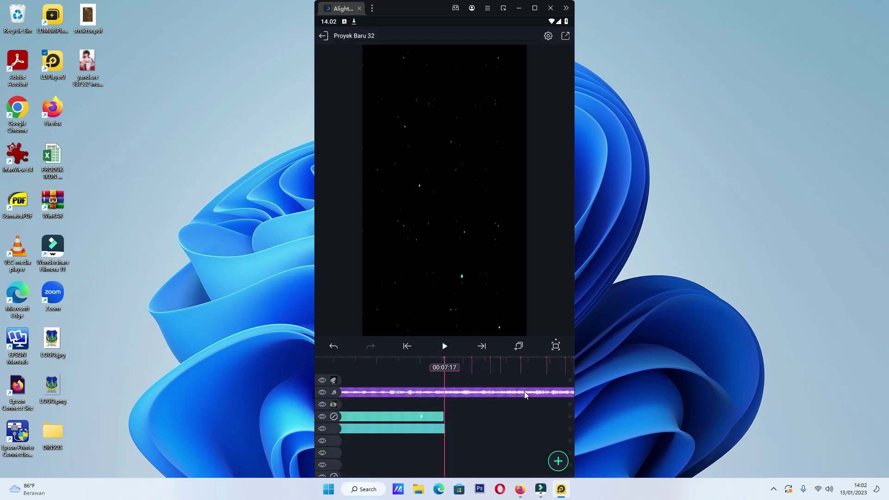
Save the missing-media layer 20210623_181546.jpg to Elemen Saya and return to the project list.
{"action": "left_click", "coordinate": [545, 303]}
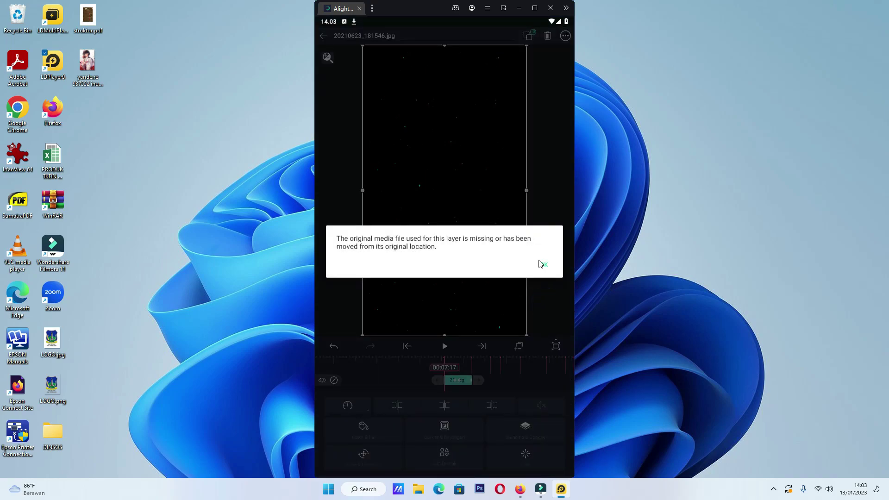
{"action": "left_click", "coordinate": [543, 265]}
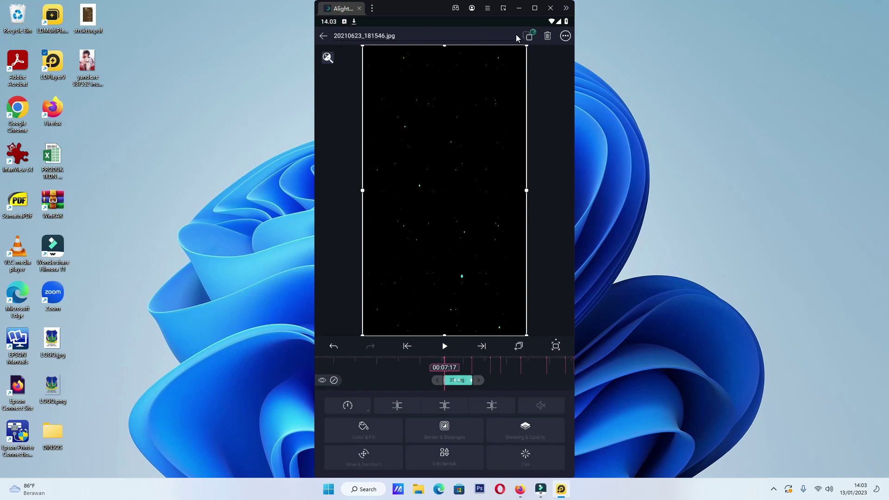
{"action": "left_click", "coordinate": [564, 37]}
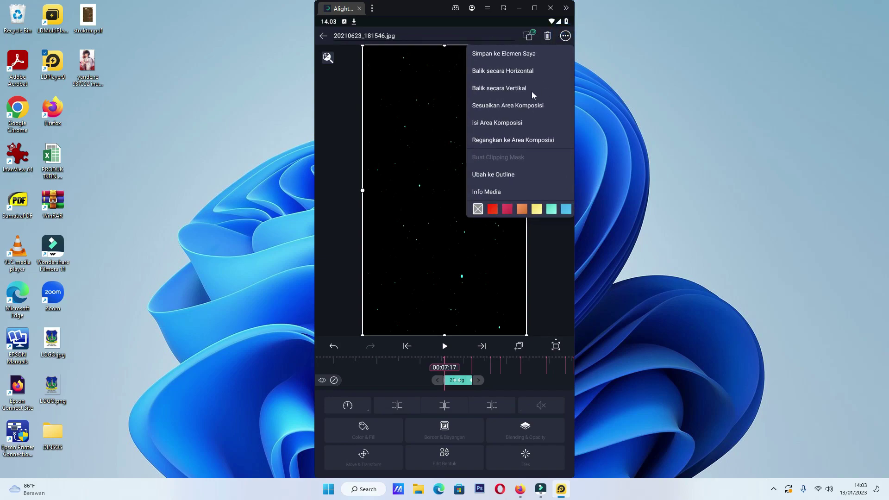
{"action": "left_click", "coordinate": [502, 54]}
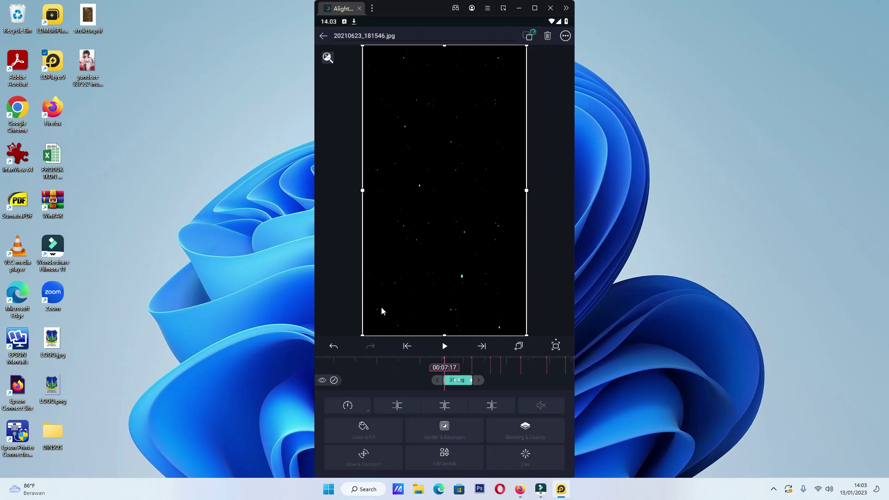
{"action": "left_click", "coordinate": [332, 126]}
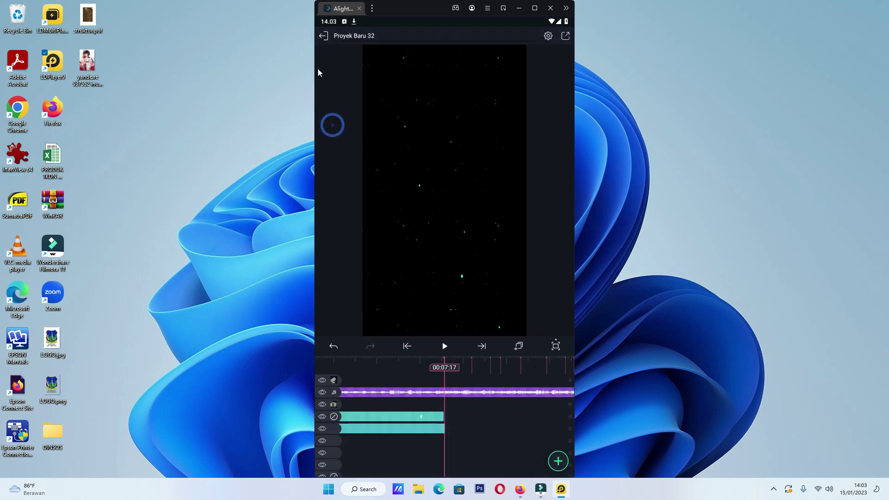
{"action": "left_click", "coordinate": [323, 35]}
{"action": "left_click", "coordinate": [370, 71]}
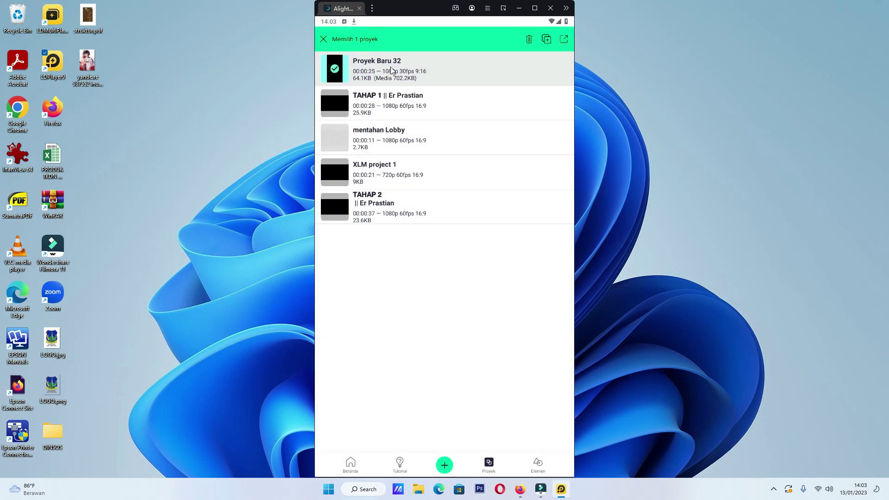
{"action": "left_click", "coordinate": [565, 41]}
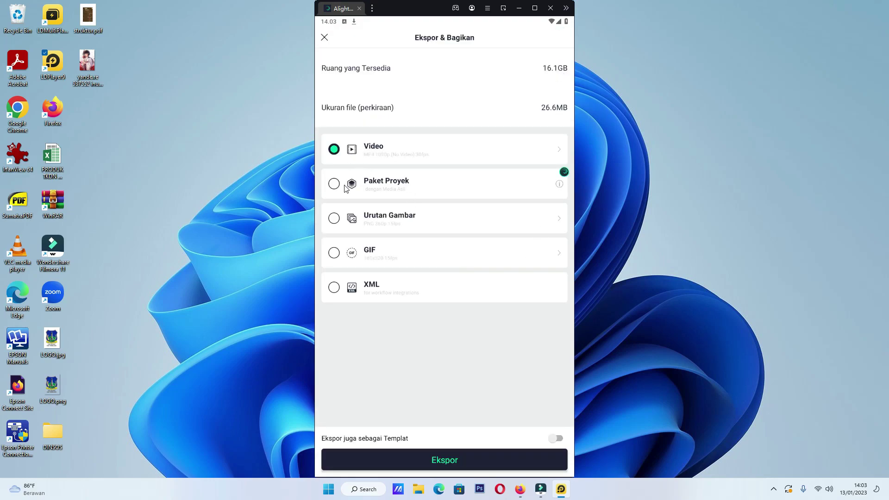
{"action": "left_click", "coordinate": [431, 457]}
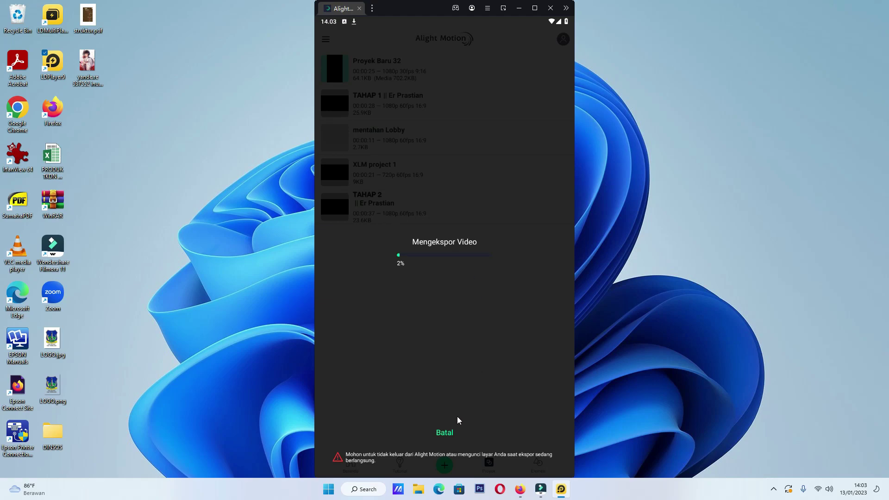
{"action": "left_click", "coordinate": [444, 433]}
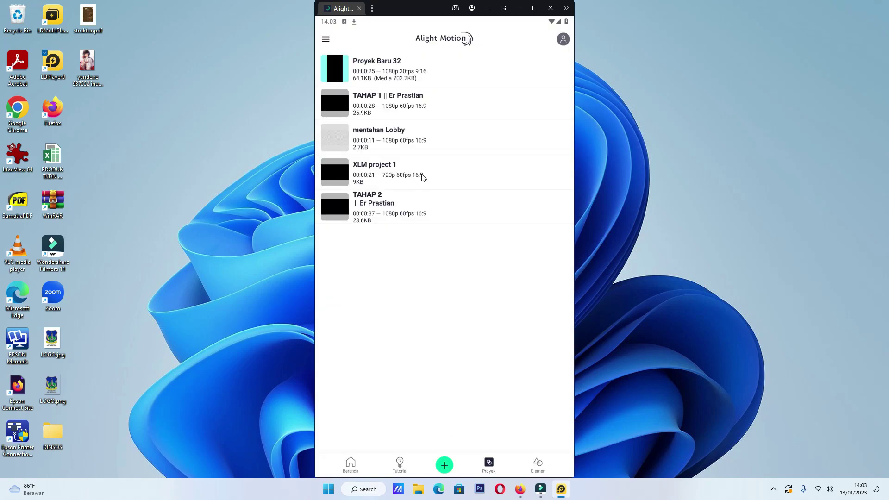
{"action": "left_click", "coordinate": [379, 66]}
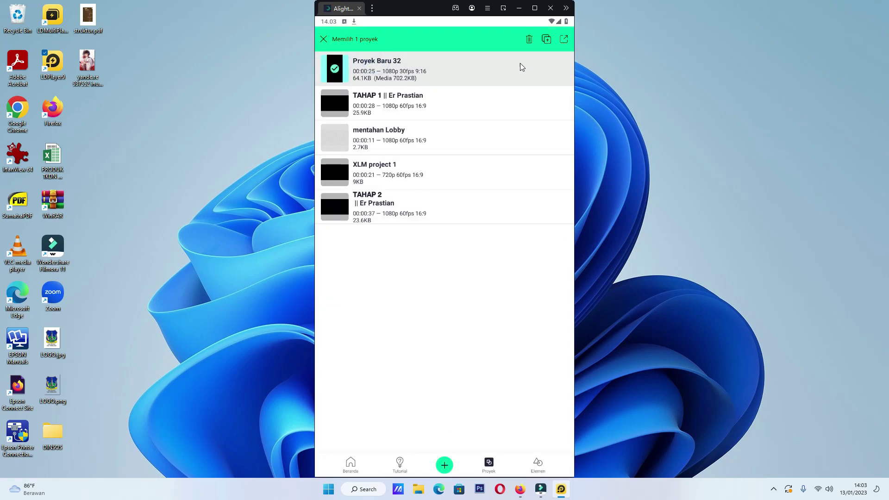
{"action": "left_click", "coordinate": [564, 39]}
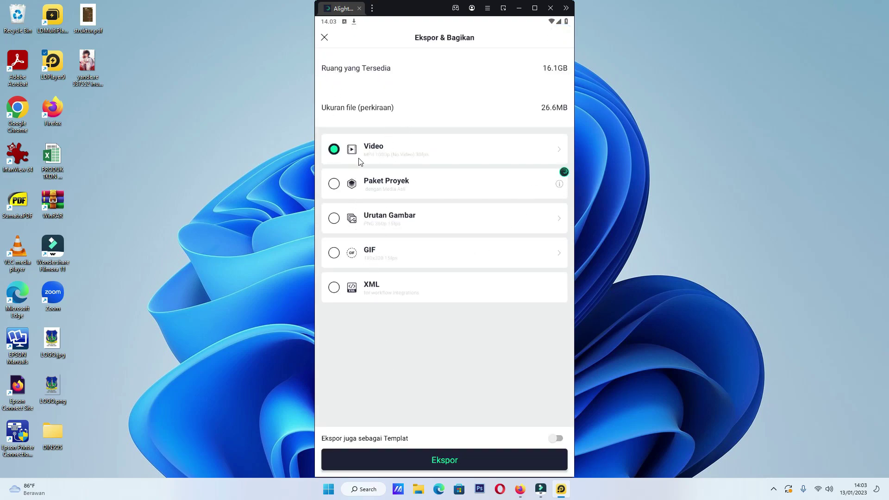
{"action": "left_click", "coordinate": [369, 150]}
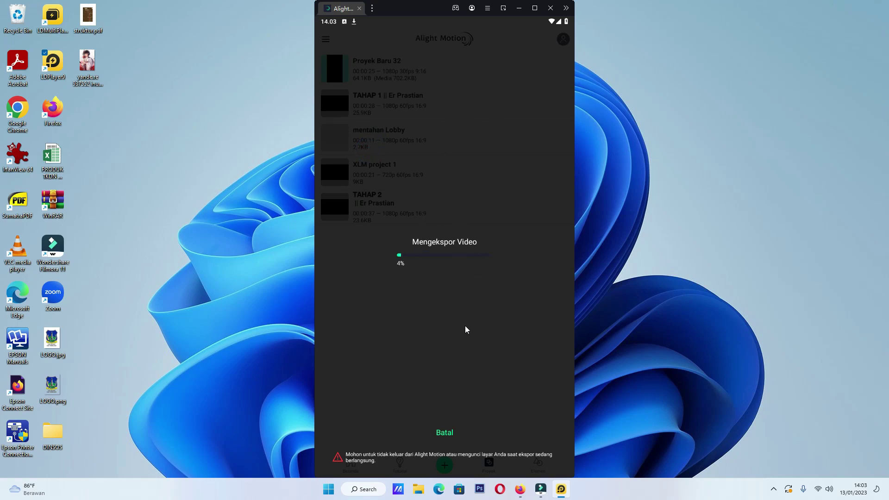
{"action": "left_click", "coordinate": [445, 432]}
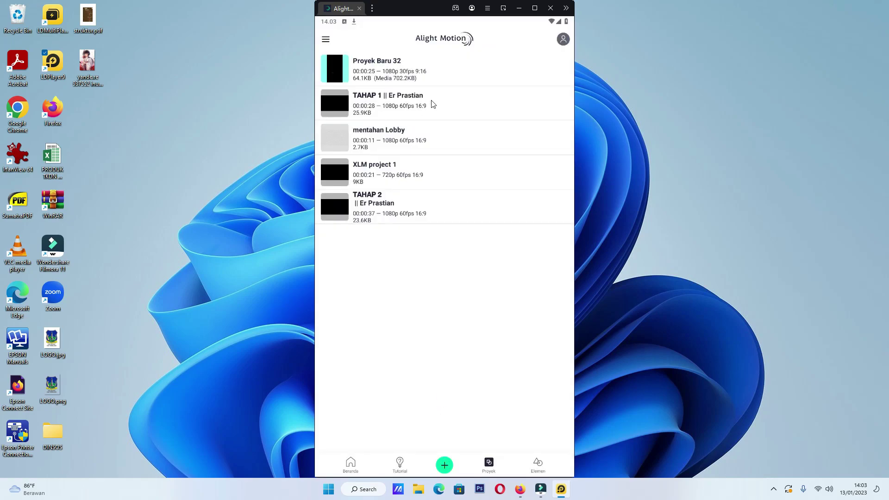
Try the Rendah, Tinggi and Ultra audio resampling options in the app settings, finishing with Tinggi selected.
{"action": "left_click", "coordinate": [327, 39]}
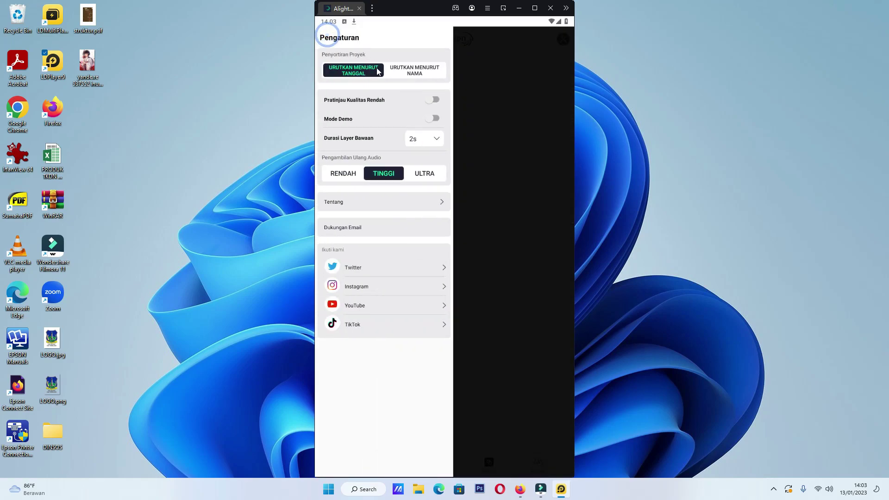
{"action": "left_click", "coordinate": [419, 173]}
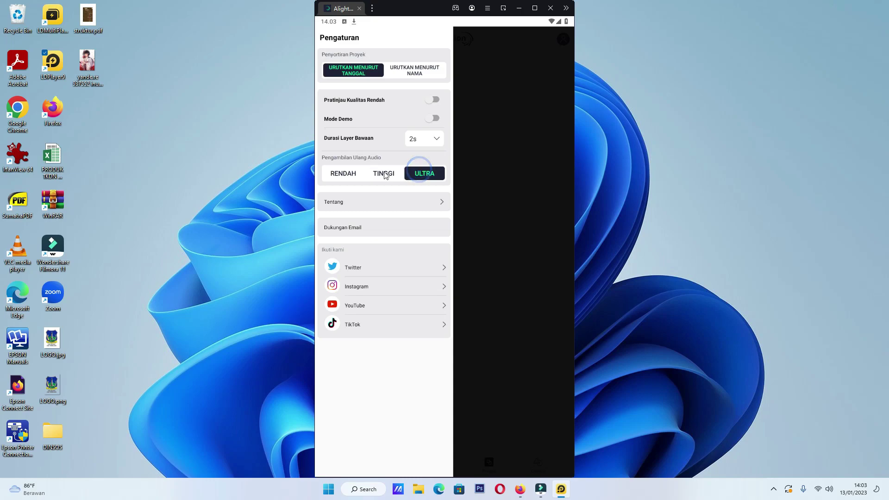
{"action": "left_click", "coordinate": [381, 173]}
{"action": "left_click", "coordinate": [344, 174]}
{"action": "left_click", "coordinate": [383, 173]}
{"action": "left_click", "coordinate": [423, 173]}
{"action": "left_click", "coordinate": [381, 172]}
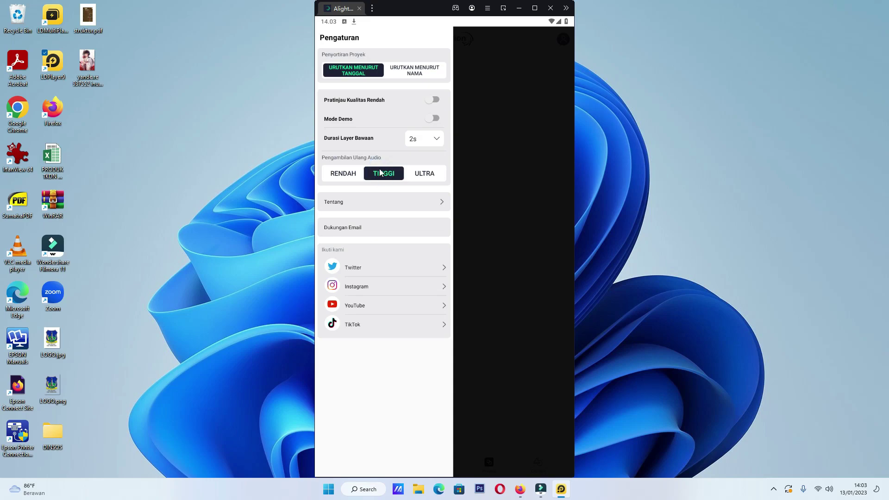
{"action": "left_click", "coordinate": [482, 152]}
Export Proyek Baru 32 as a video.
{"action": "left_click", "coordinate": [378, 76]}
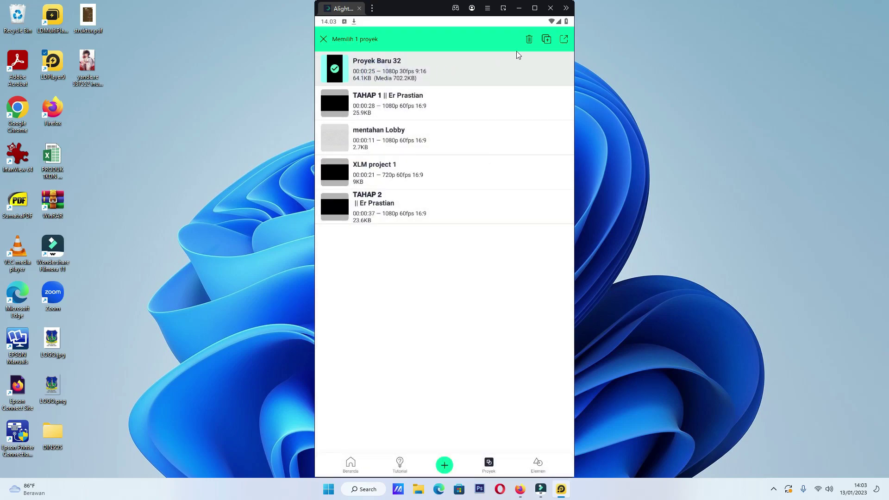
{"action": "left_click", "coordinate": [564, 39]}
{"action": "left_click", "coordinate": [440, 460]}
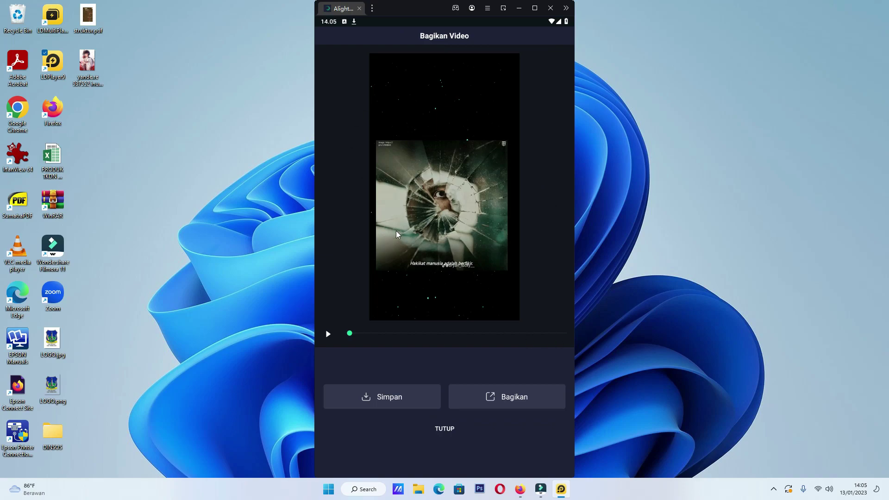
Save the exported Proyek Baru 32 video to the device, preview its playback and close the share screen.
{"action": "left_click", "coordinate": [404, 398]}
{"action": "left_click", "coordinate": [395, 403]}
{"action": "left_click", "coordinate": [329, 334]}
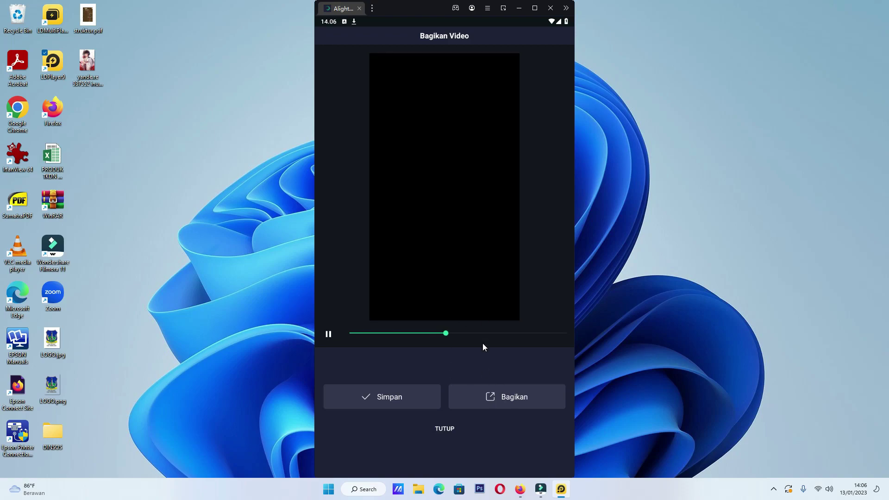
{"action": "left_click", "coordinate": [329, 336]}
{"action": "left_click", "coordinate": [445, 429]}
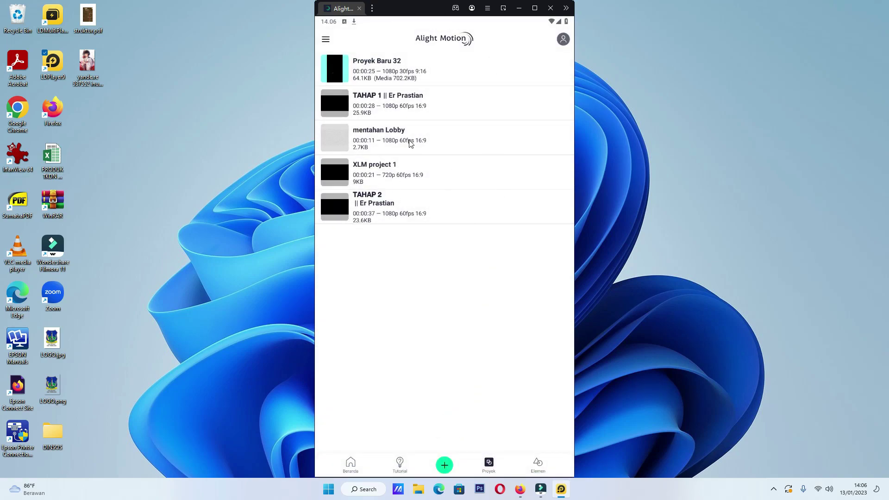
Leave Alight Motion for the LDPlayer home screen and open the Manajer Berkas file manager from System Apps.
{"action": "left_click", "coordinate": [372, 8]}
{"action": "left_click", "coordinate": [391, 20]}
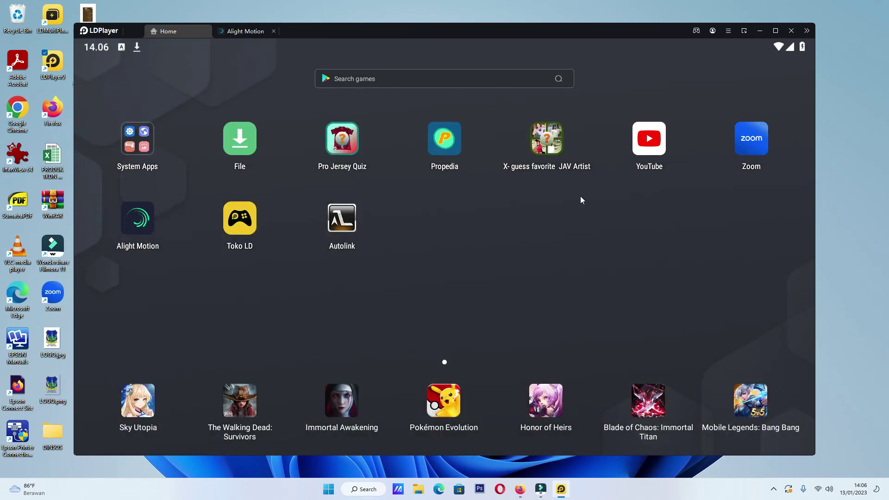
{"action": "left_click", "coordinate": [144, 138]}
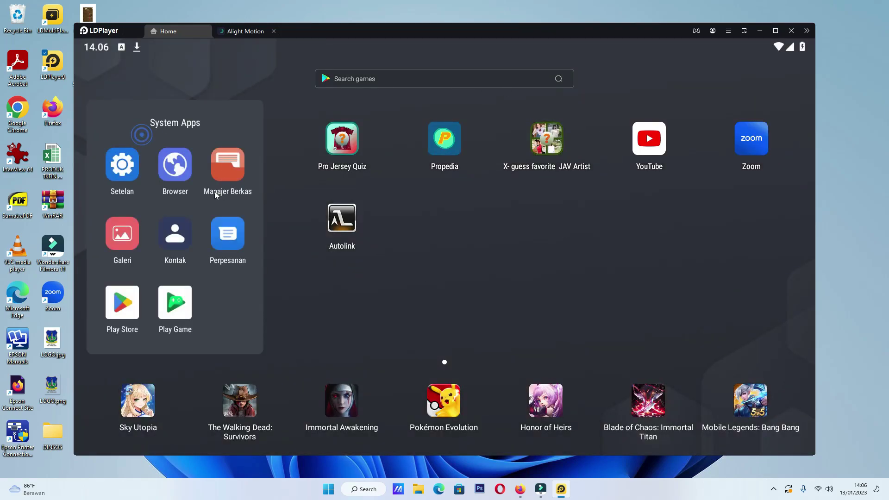
{"action": "left_click", "coordinate": [227, 162]}
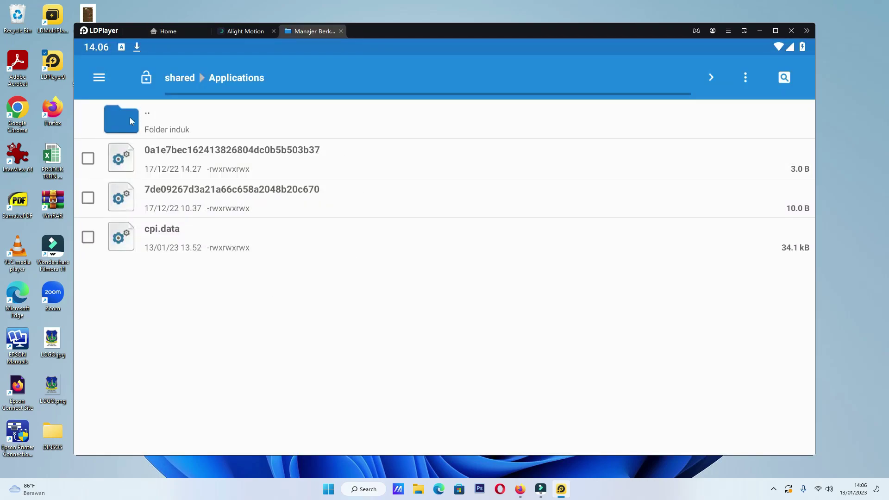
Mark Proyek Baru 32 [8AFD54A].mp4 in the Movies/Alight Motion folder and return to storage root folder 0.
{"action": "left_click", "coordinate": [122, 119]}
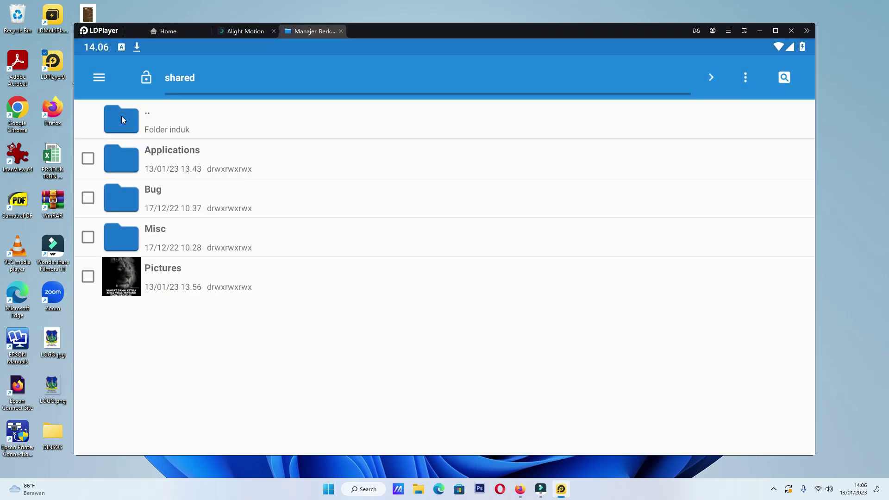
{"action": "left_click", "coordinate": [122, 119]}
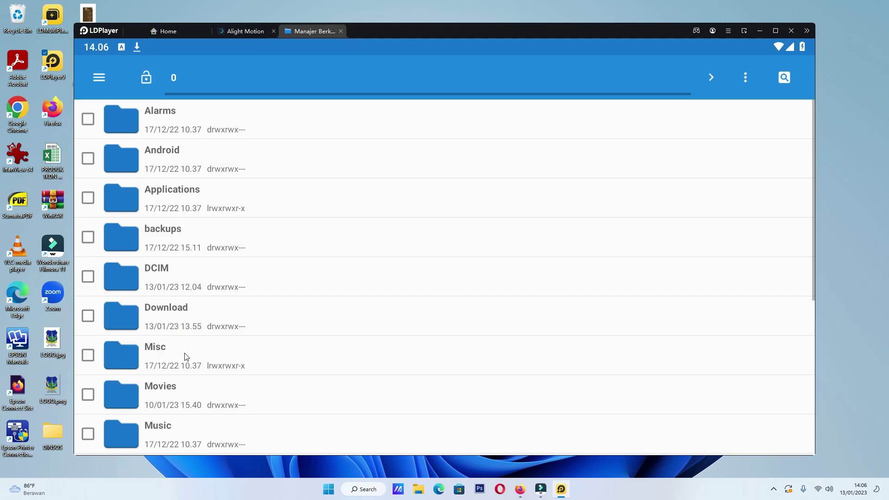
{"action": "left_click", "coordinate": [126, 400]}
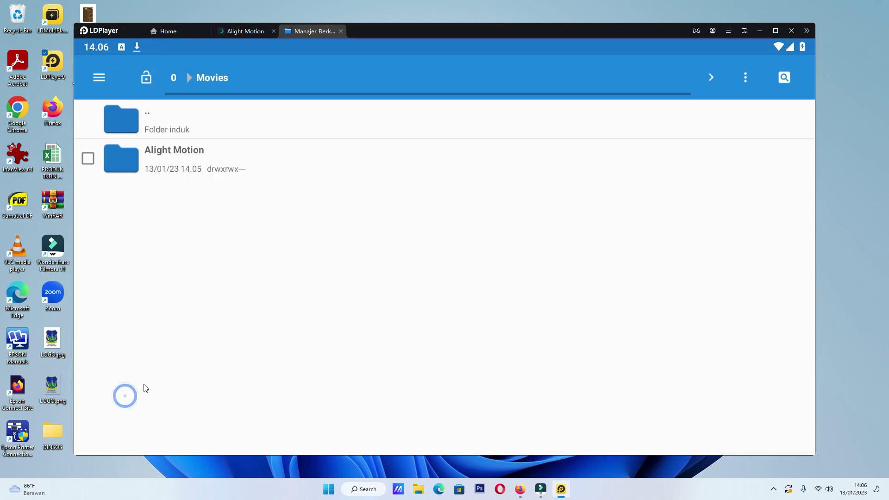
{"action": "left_click", "coordinate": [126, 159]}
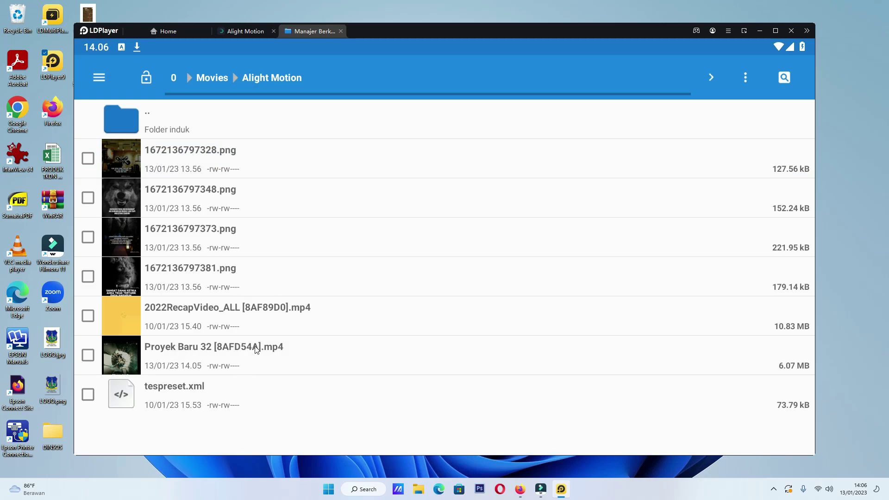
{"action": "left_click", "coordinate": [87, 355]}
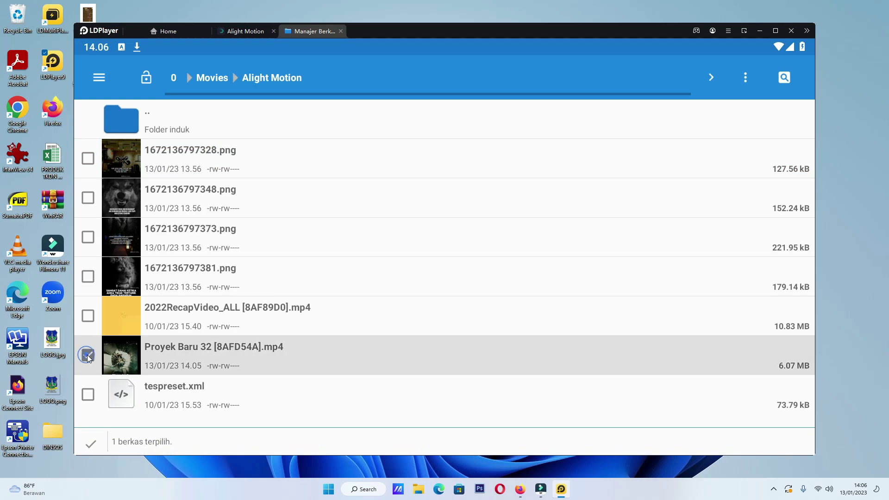
{"action": "left_click", "coordinate": [126, 121]}
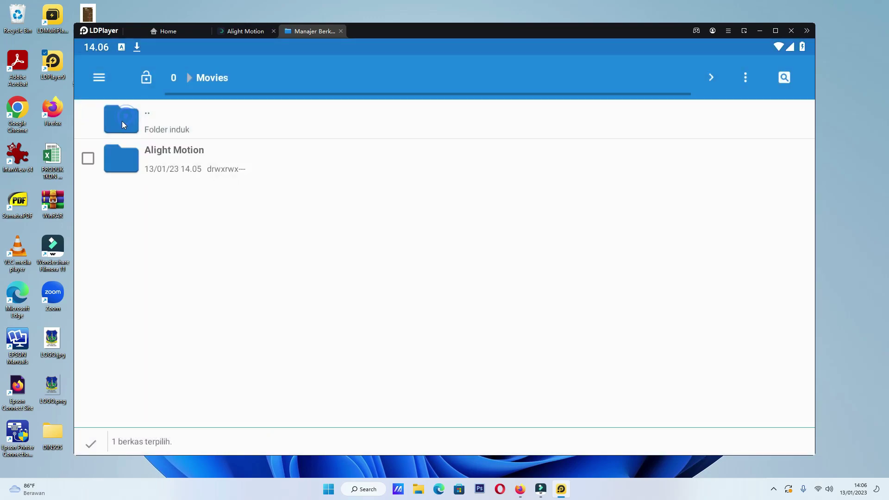
{"action": "left_click", "coordinate": [121, 119]}
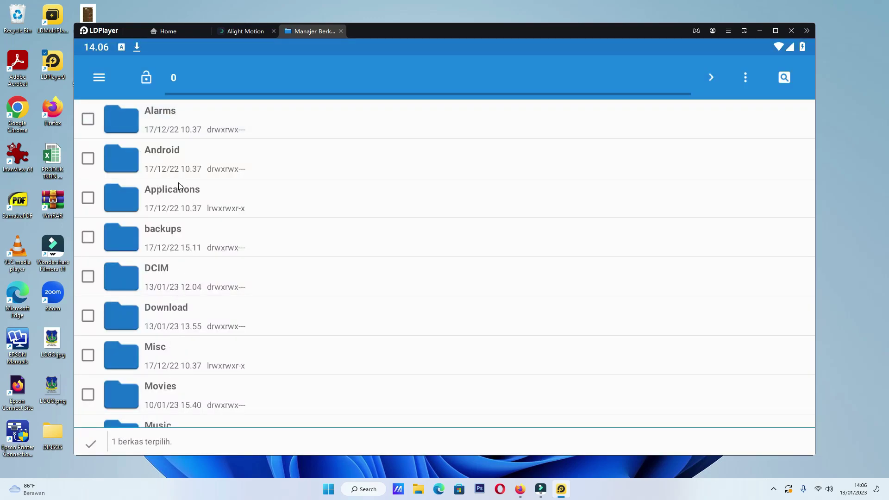
{"action": "scroll", "coordinate": [165, 313], "scroll_direction": "down", "scroll_amount": 1}
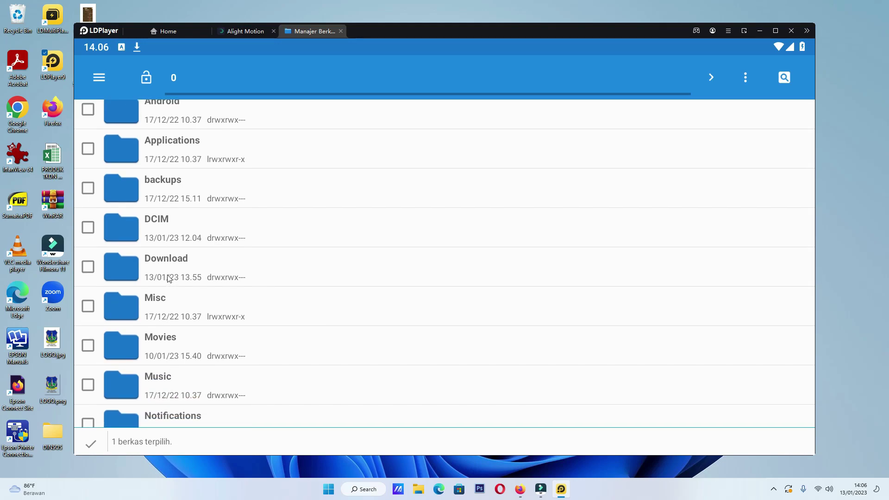
{"action": "scroll", "coordinate": [170, 252], "scroll_direction": "up", "scroll_amount": 1}
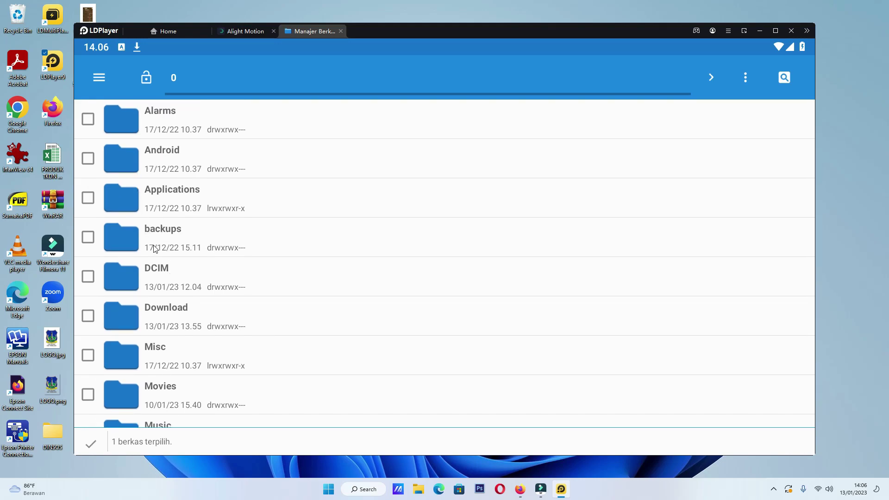
{"action": "left_click", "coordinate": [126, 207]}
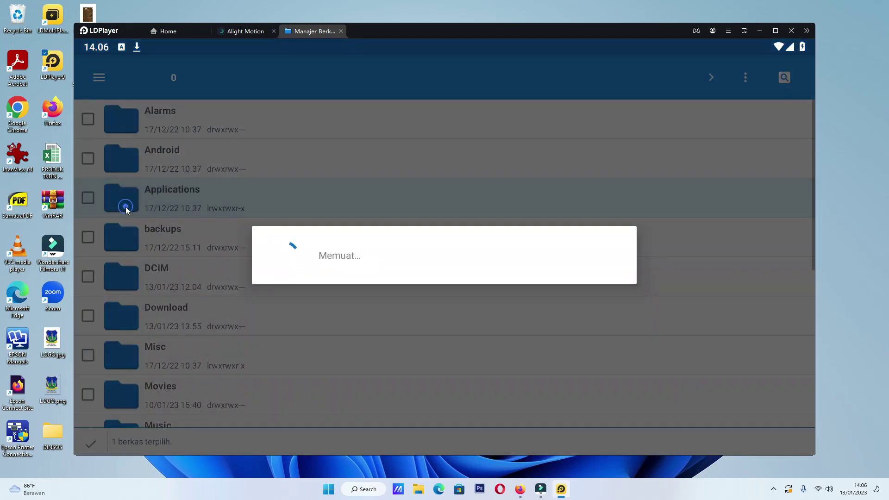
{"action": "left_click", "coordinate": [127, 122]}
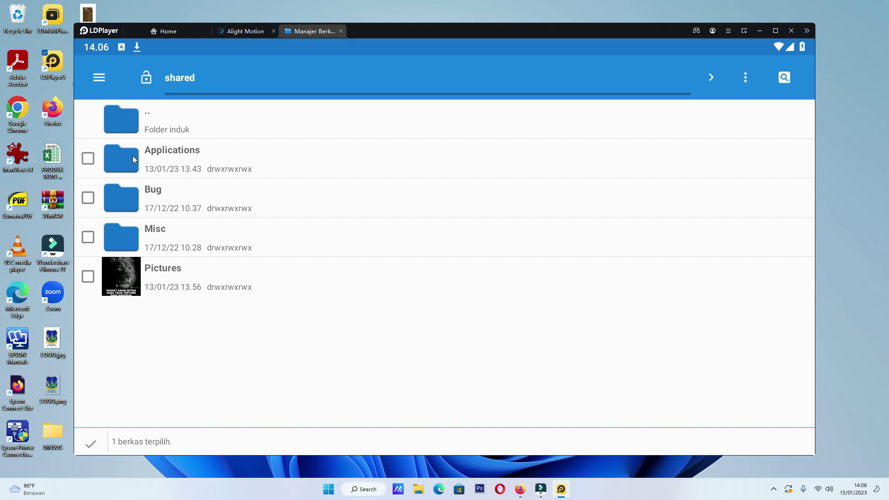
{"action": "left_click", "coordinate": [117, 114]}
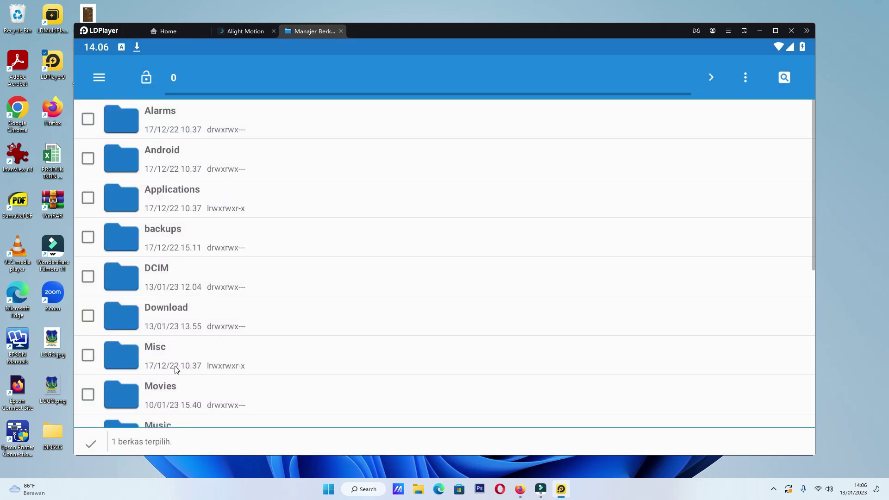
Move the marked Proyek Baru 32 video into the shared Pictures folder and check for it in the file list.
{"action": "scroll", "coordinate": [175, 368], "scroll_direction": "down", "scroll_amount": 2}
{"action": "scroll", "coordinate": [176, 375], "scroll_direction": "down", "scroll_amount": 3}
{"action": "left_click", "coordinate": [158, 343]}
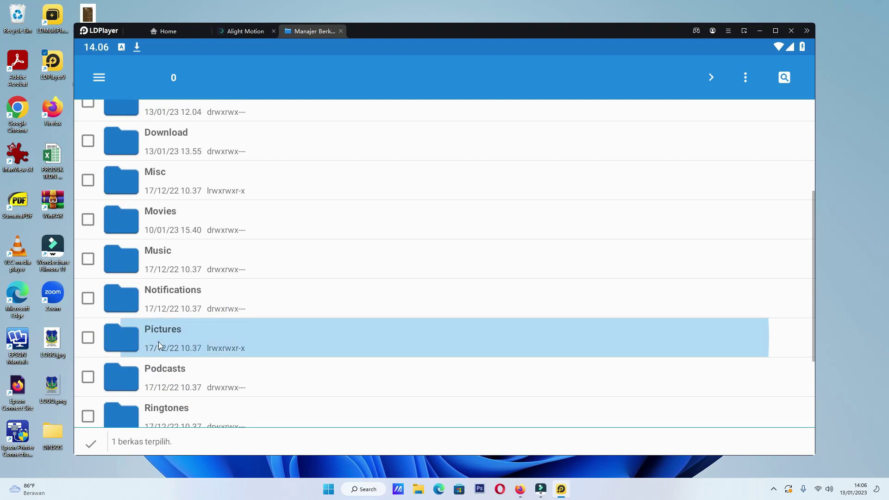
{"action": "scroll", "coordinate": [326, 308], "scroll_direction": "down", "scroll_amount": 10}
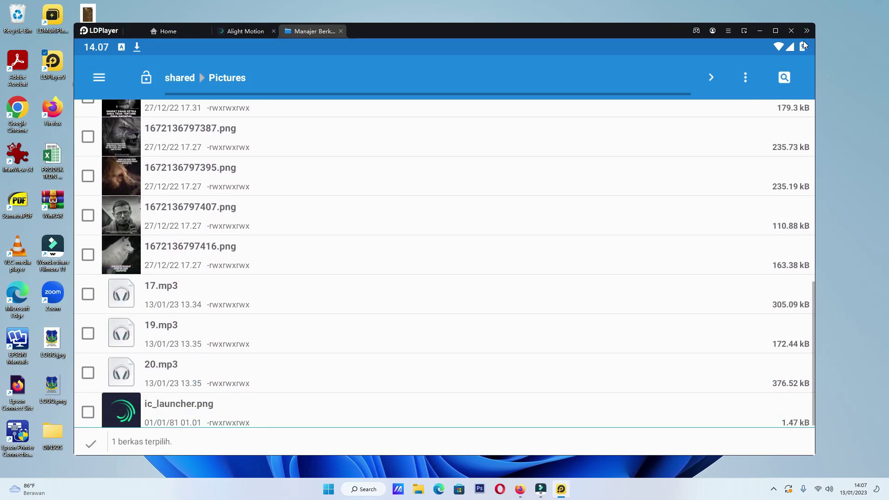
{"action": "left_click", "coordinate": [746, 78]}
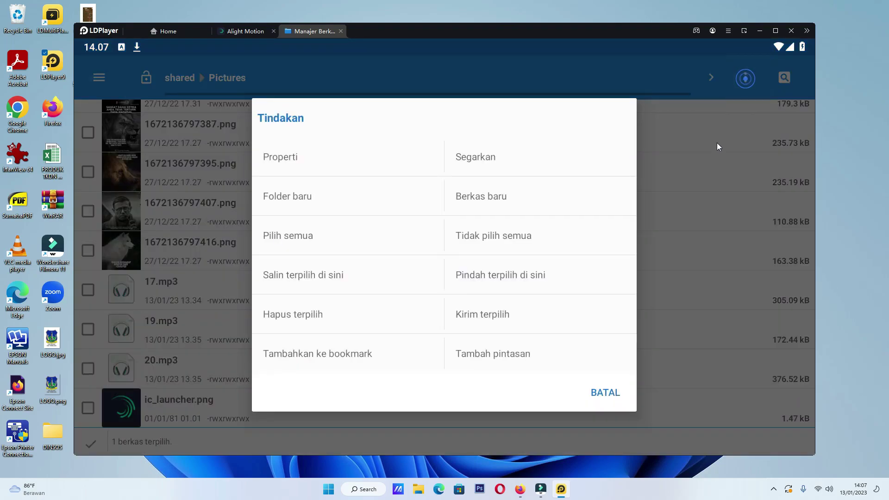
{"action": "left_click", "coordinate": [468, 276]}
{"action": "left_click", "coordinate": [468, 274]}
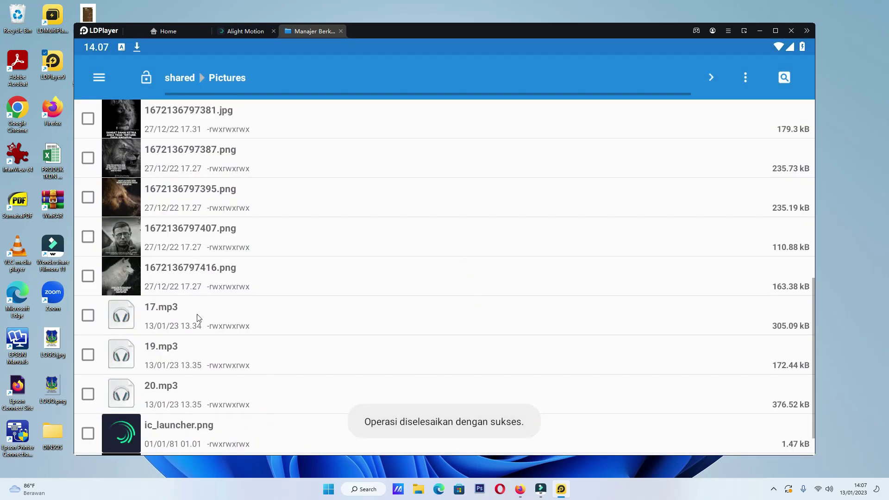
{"action": "scroll", "coordinate": [218, 320], "scroll_direction": "down", "scroll_amount": 1}
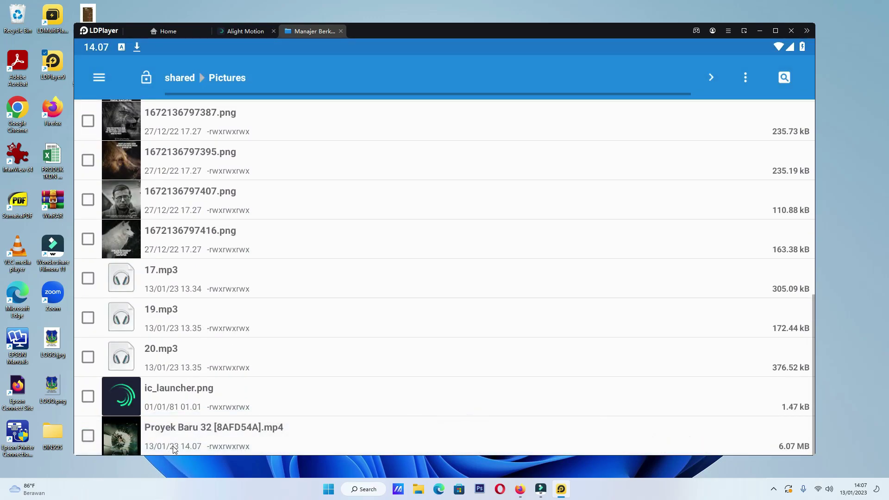
Close Manajer Berkas and Alight Motion, and exit the LDPlayer emulator.
{"action": "left_click", "coordinate": [342, 31]}
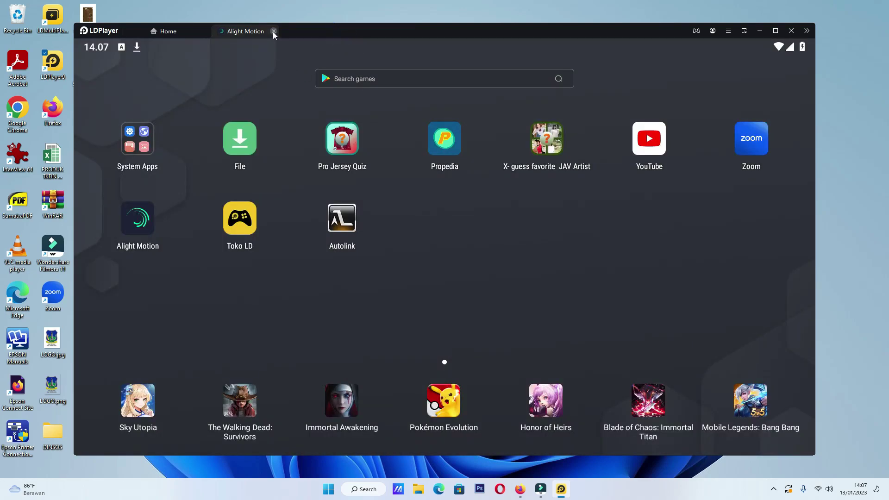
{"action": "left_click", "coordinate": [273, 31]}
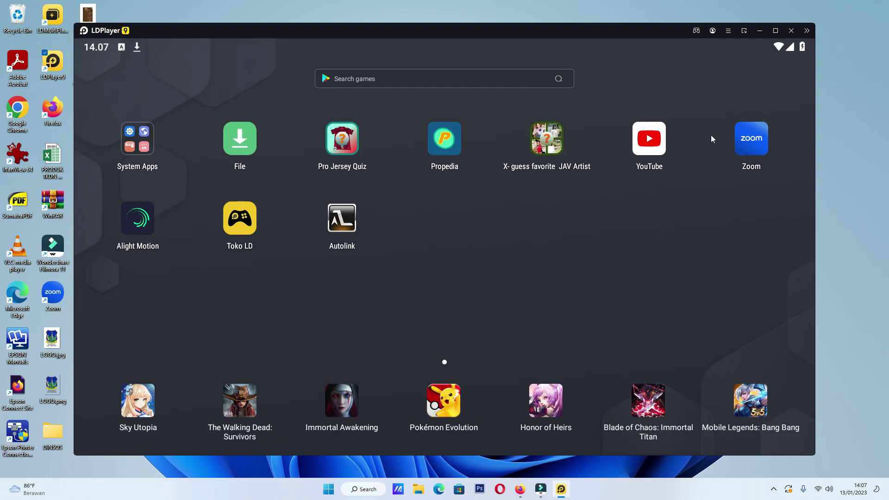
{"action": "left_click", "coordinate": [792, 35]}
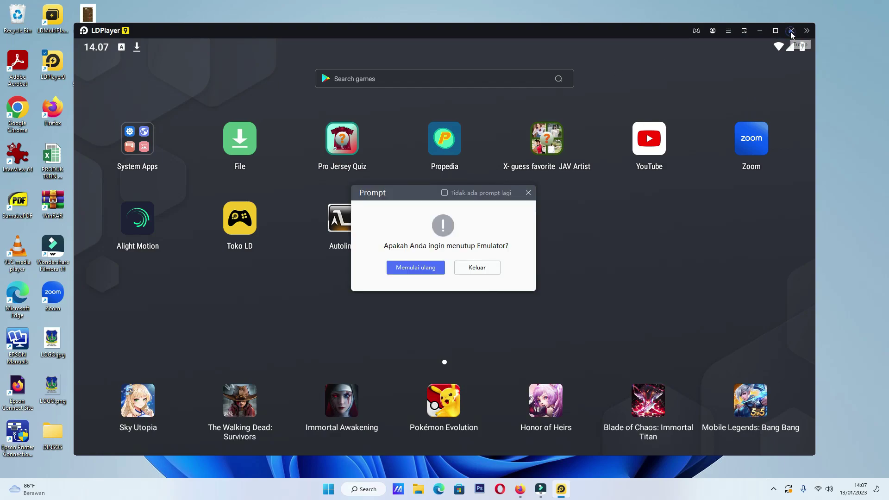
{"action": "left_click", "coordinate": [477, 267]}
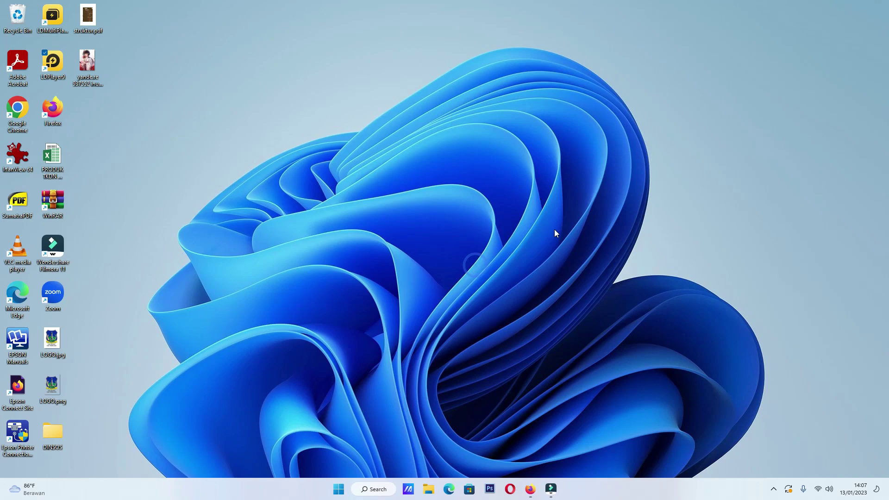
Switch to File Explorer and open Proyek Baru 32 [8AFD54A].mp4 from Documents/XuanZhi9/Pictures.
{"action": "left_click", "coordinate": [429, 489]}
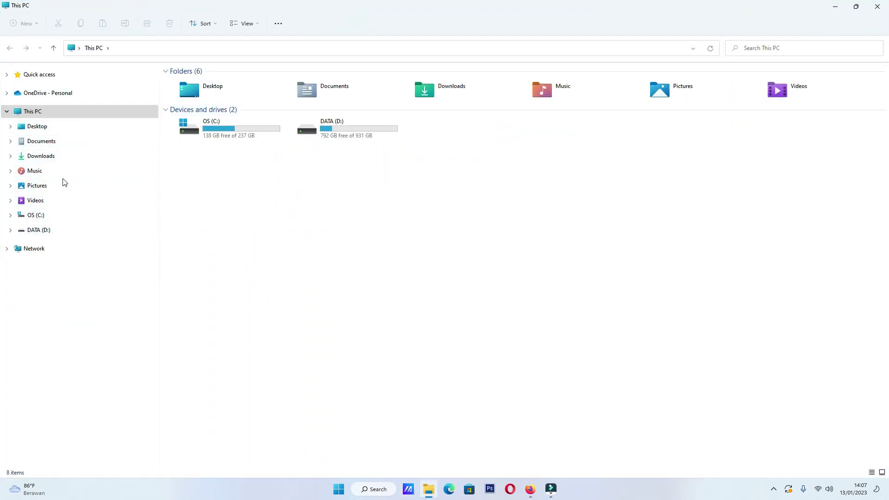
{"action": "left_click", "coordinate": [35, 142]}
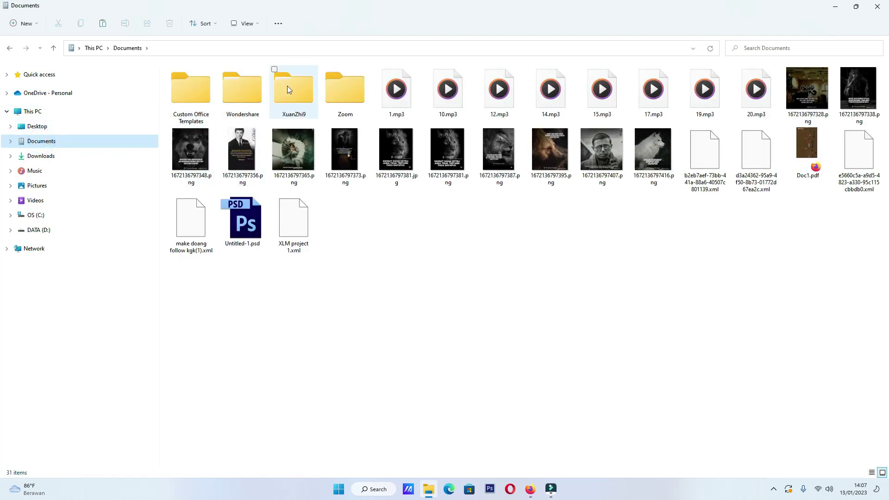
{"action": "left_click", "coordinate": [298, 90]}
{"action": "double_click", "coordinate": [202, 112]}
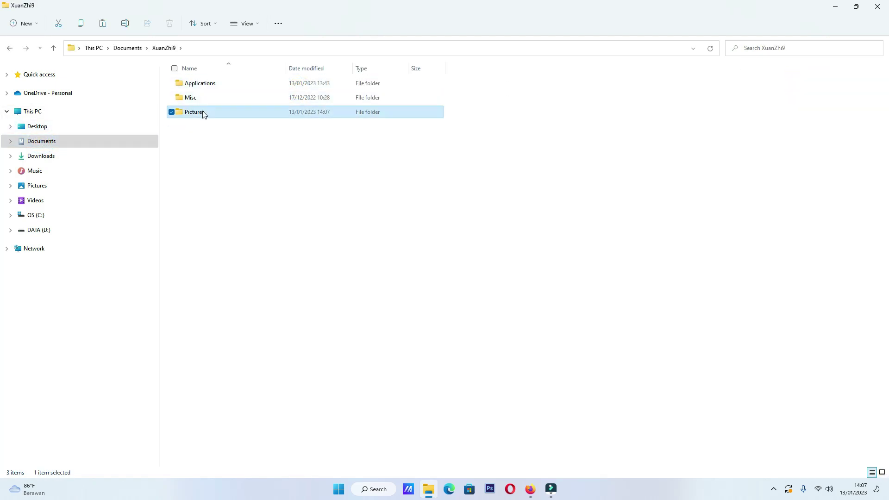
{"action": "left_click", "coordinate": [235, 342]}
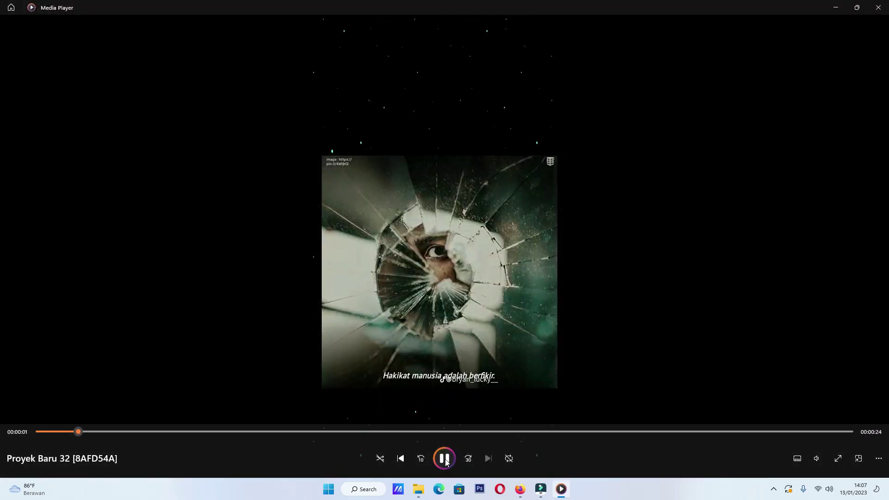
Check the player's volume, replay the video from its beginning, and close Media Player.
{"action": "left_click", "coordinate": [818, 458]}
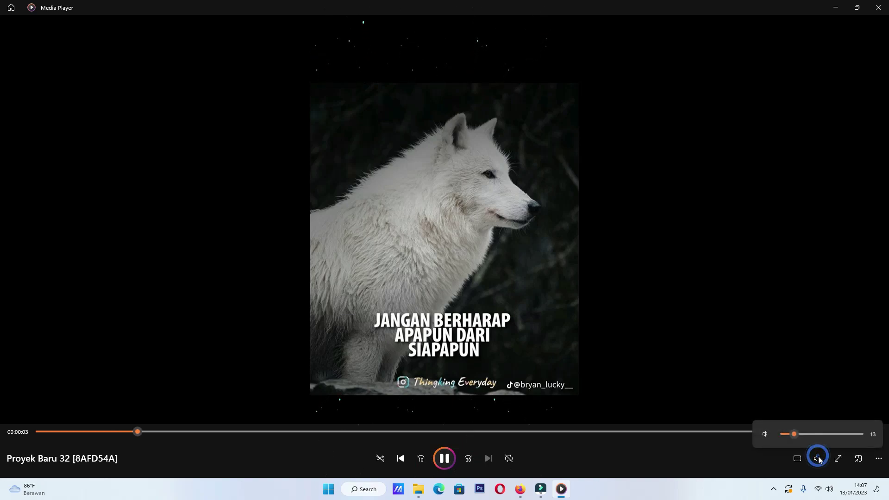
{"action": "left_click", "coordinate": [444, 459]}
{"action": "left_click_drag", "start_coordinate": [274, 432], "coordinate": [17, 422]}
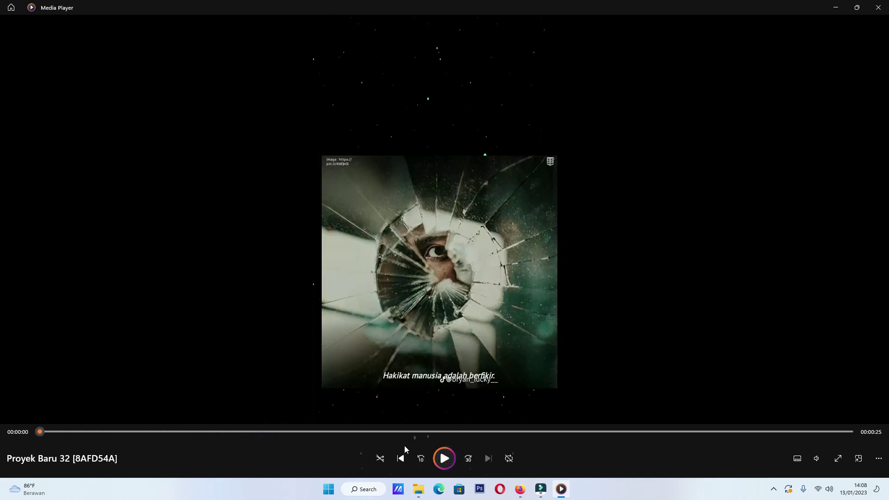
{"action": "left_click", "coordinate": [446, 459]}
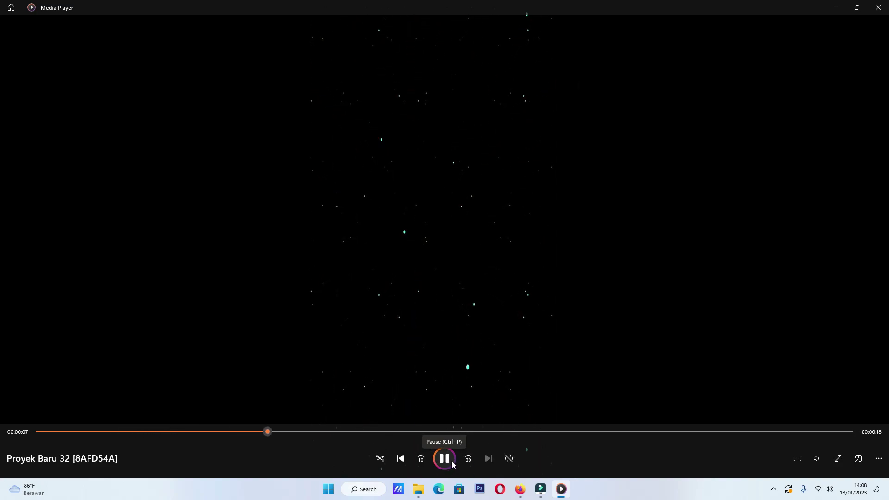
{"action": "left_click", "coordinate": [451, 460]}
{"action": "left_click", "coordinate": [878, 7]}
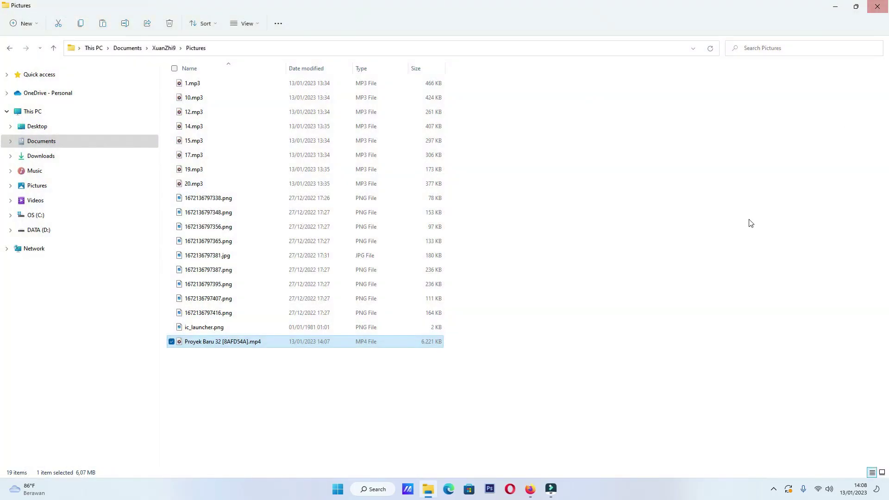
{"action": "key", "text": "super+d"}
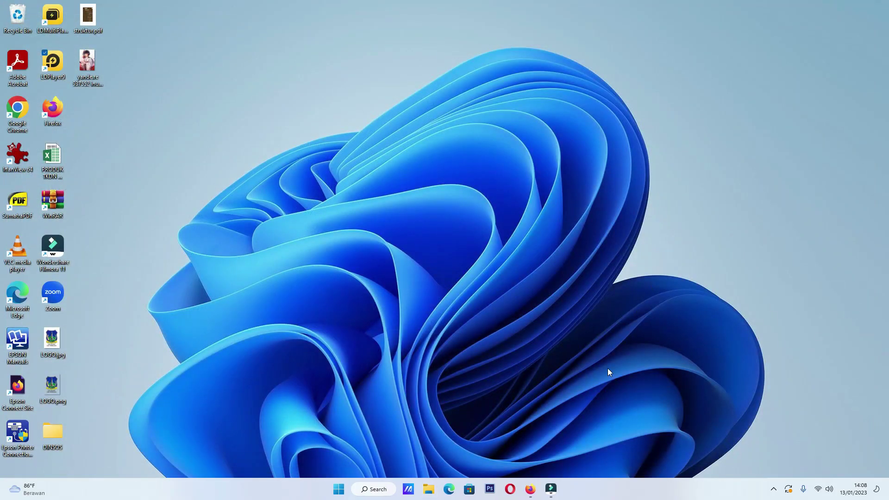
{"action": "left_click", "coordinate": [773, 490]}
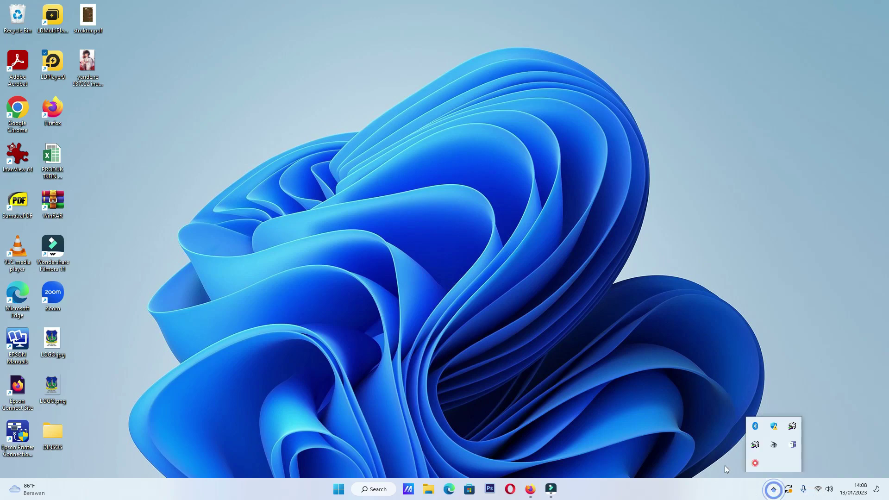
{"action": "left_click", "coordinate": [756, 464]}
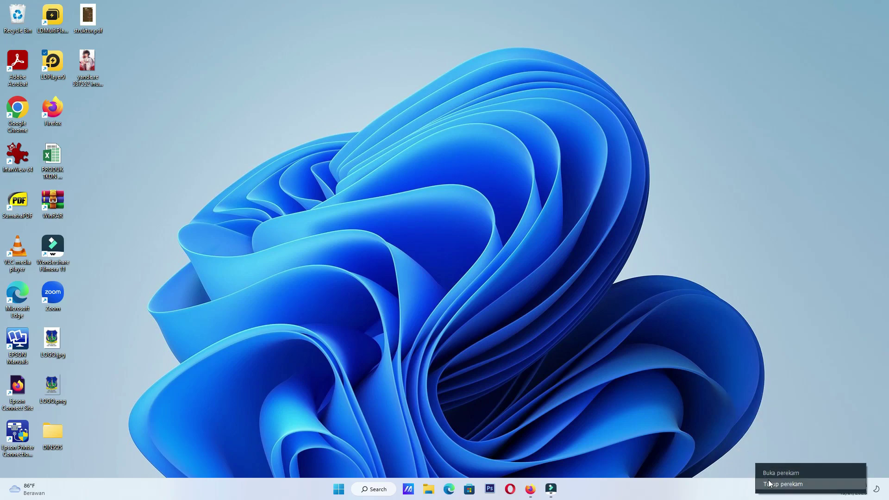